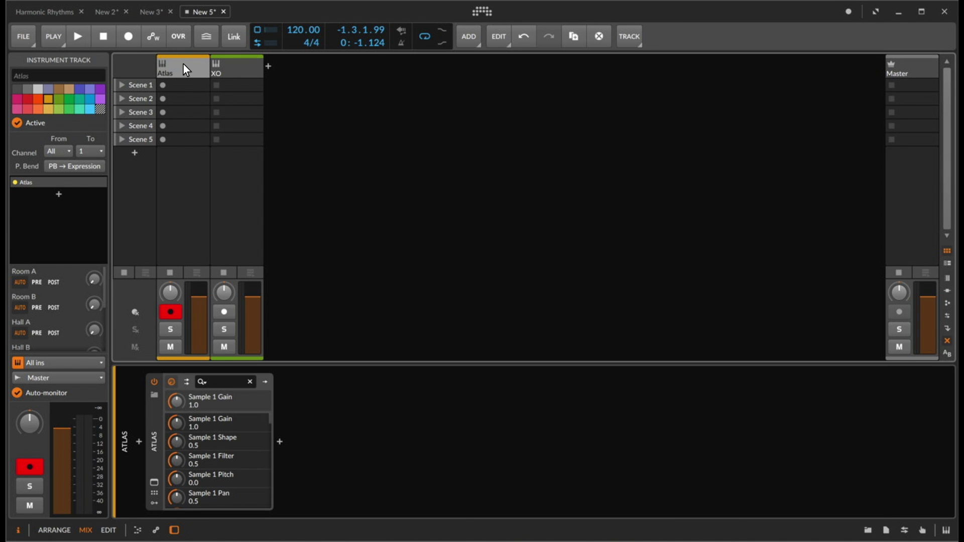
Drag the House Classic 1 MIDI clip from Atlas's Midi Clips into the Atlas Scene 1 slot
{"action": "left_click", "coordinate": [158, 481]}
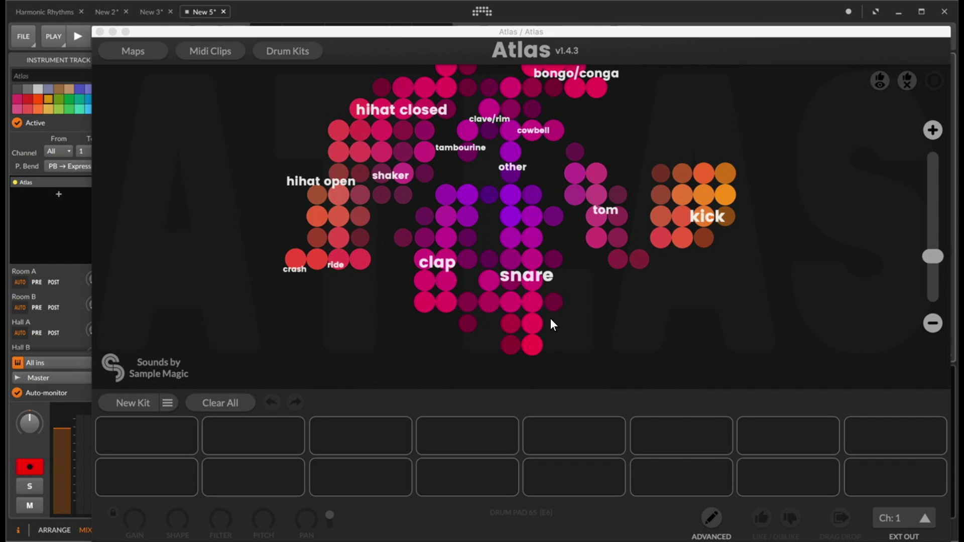
{"action": "left_click", "coordinate": [208, 51]}
{"action": "left_click_drag", "start_coordinate": [133, 34], "coordinate": [374, 35]}
{"action": "scroll", "coordinate": [467, 190], "scroll_direction": "down", "scroll_amount": 8}
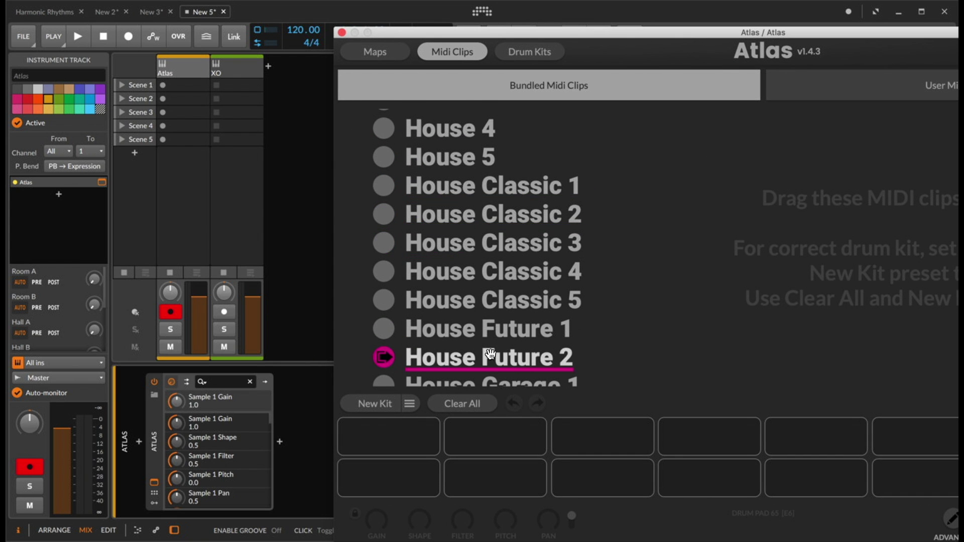
{"action": "left_click_drag", "start_coordinate": [483, 192], "coordinate": [193, 85]}
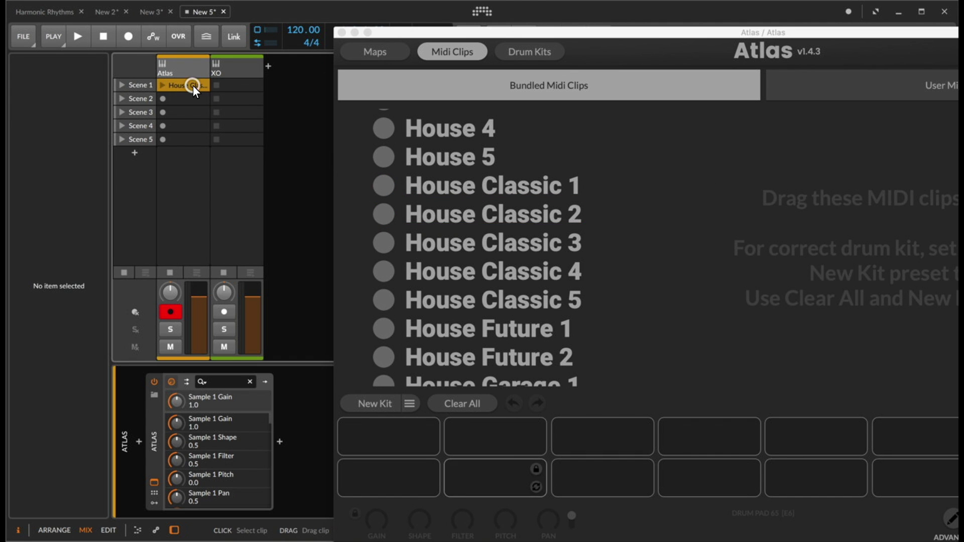
Turn on looping over the House Classic 1 clip's loop range
{"action": "double_click", "coordinate": [193, 85]}
{"action": "left_click", "coordinate": [249, 196]}
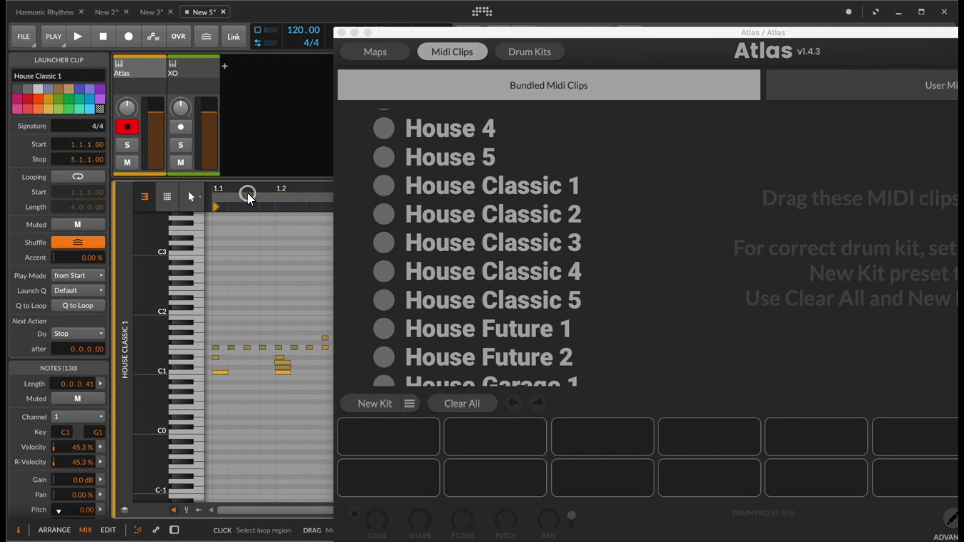
{"action": "key", "text": "super+l"}
Generate a New Kit in Atlas and close the plug-in window
{"action": "left_click_drag", "start_coordinate": [400, 31], "coordinate": [207, 4]}
{"action": "left_click", "coordinate": [187, 382]}
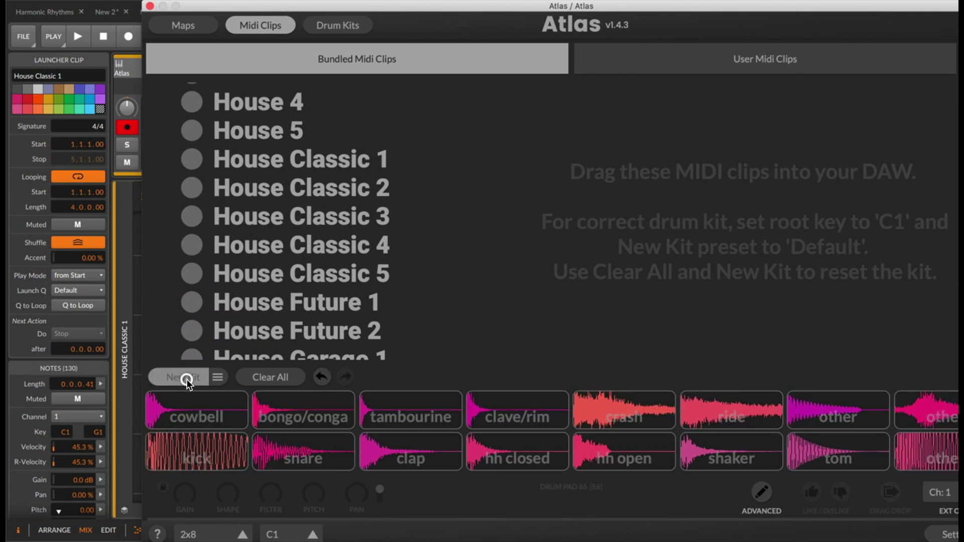
{"action": "left_click", "coordinate": [150, 5]}
Launch the House Classic 1 clip and show the Atlas track's device chain
{"action": "key", "text": "e"}
{"action": "left_click", "coordinate": [164, 83]}
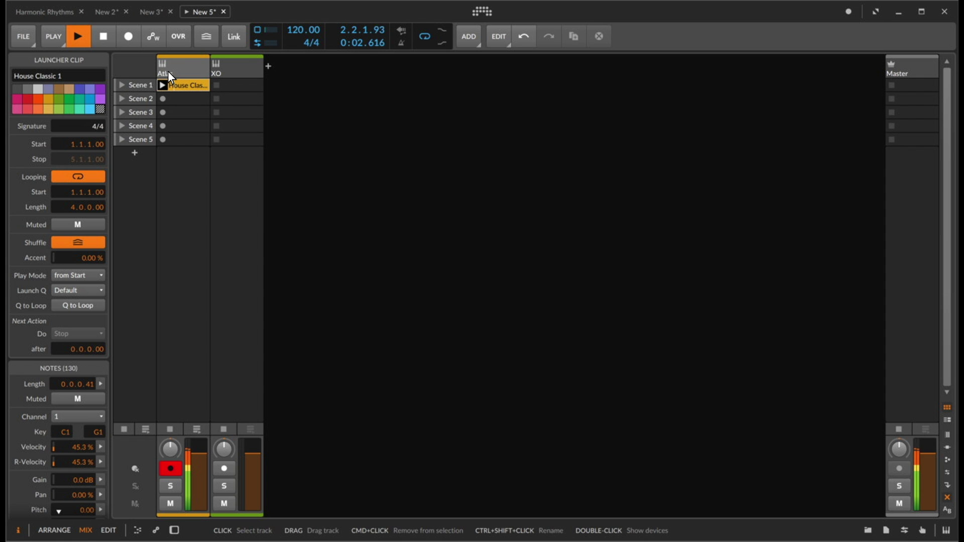
{"action": "left_click", "coordinate": [167, 71]}
{"action": "left_click", "coordinate": [175, 530]}
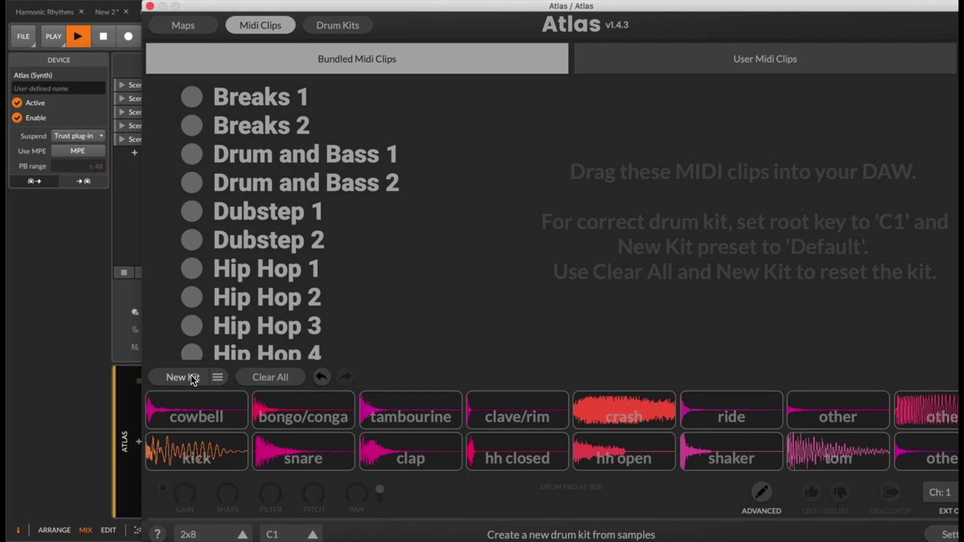
{"action": "left_click_drag", "start_coordinate": [241, 268], "coordinate": [149, 94]}
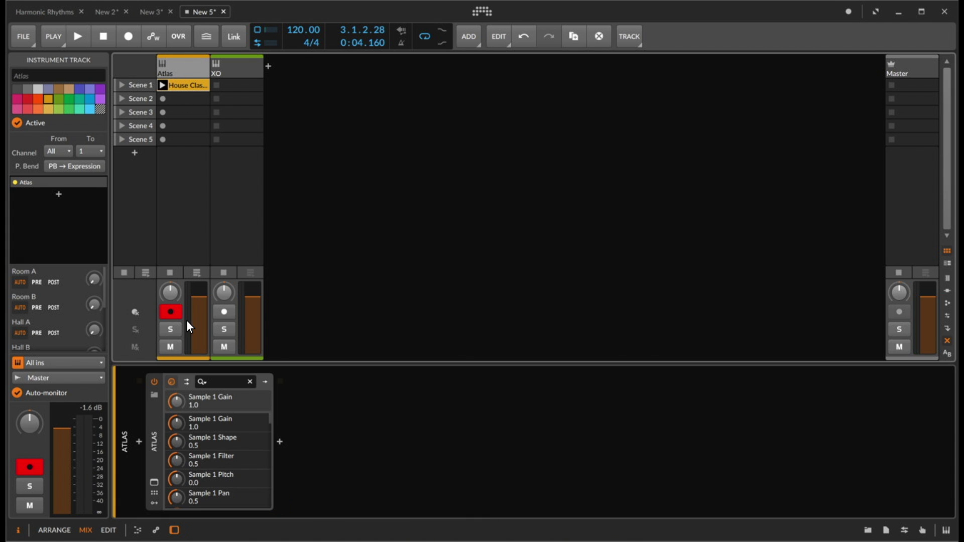
{"action": "left_click_drag", "start_coordinate": [180, 85], "coordinate": [249, 101]}
{"action": "key", "text": "Tab"}
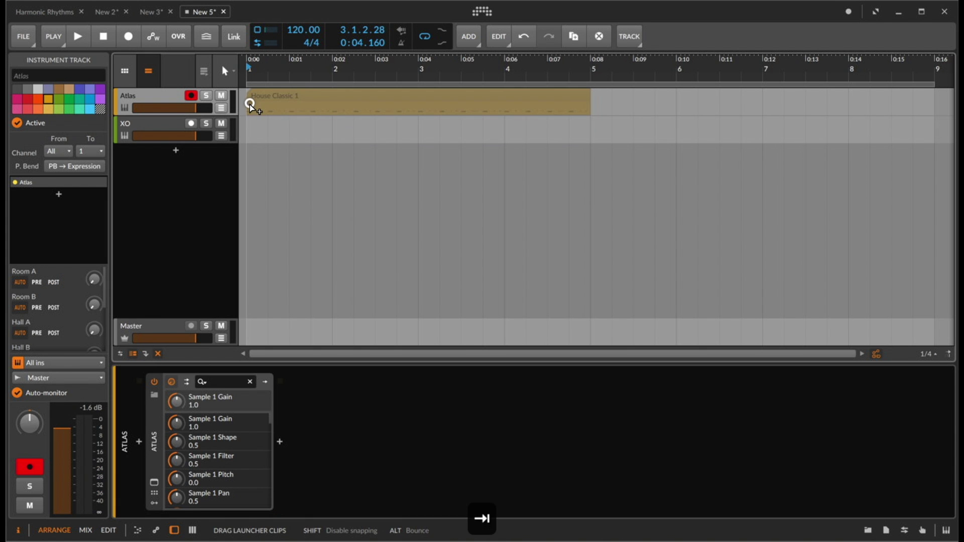
{"action": "double_click", "coordinate": [299, 99]}
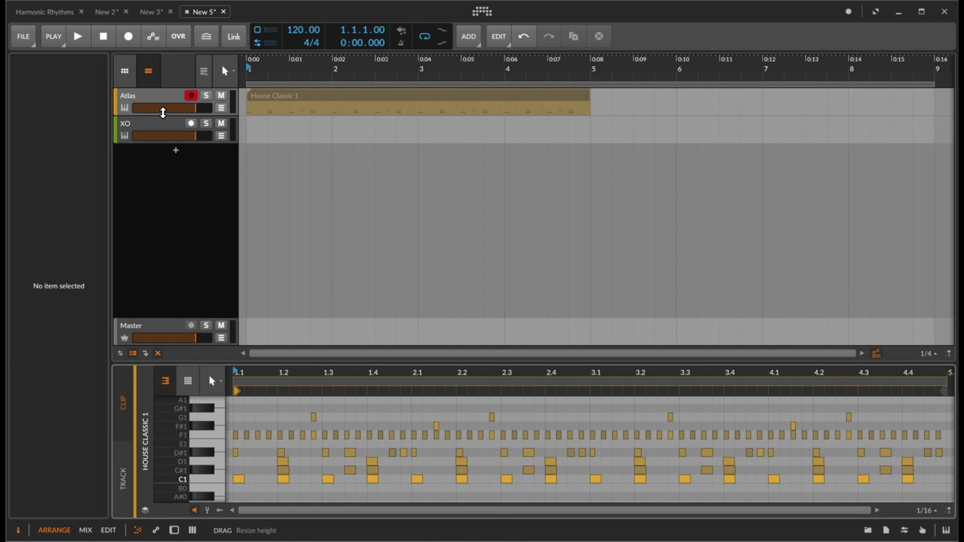
{"action": "key", "text": "super+t"}
{"action": "key", "text": "super+z"}
{"action": "key", "text": "super+z"}
{"action": "key", "text": "super+z"}
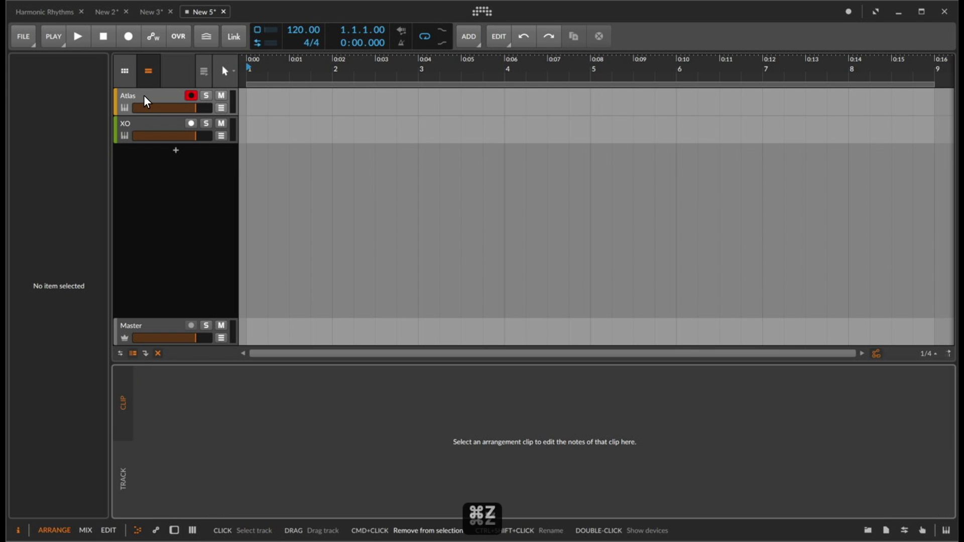
{"action": "key", "text": "Tab"}
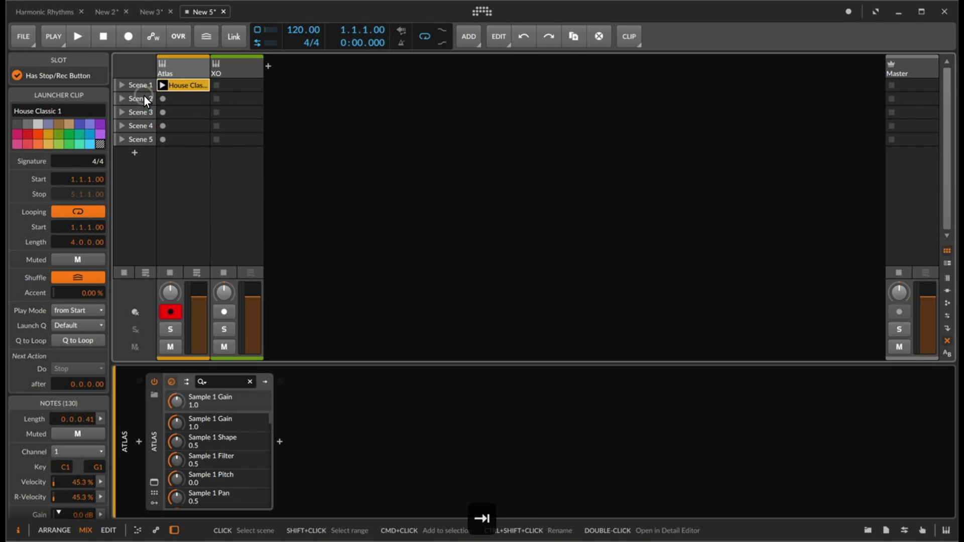
{"action": "left_click", "coordinate": [185, 68]}
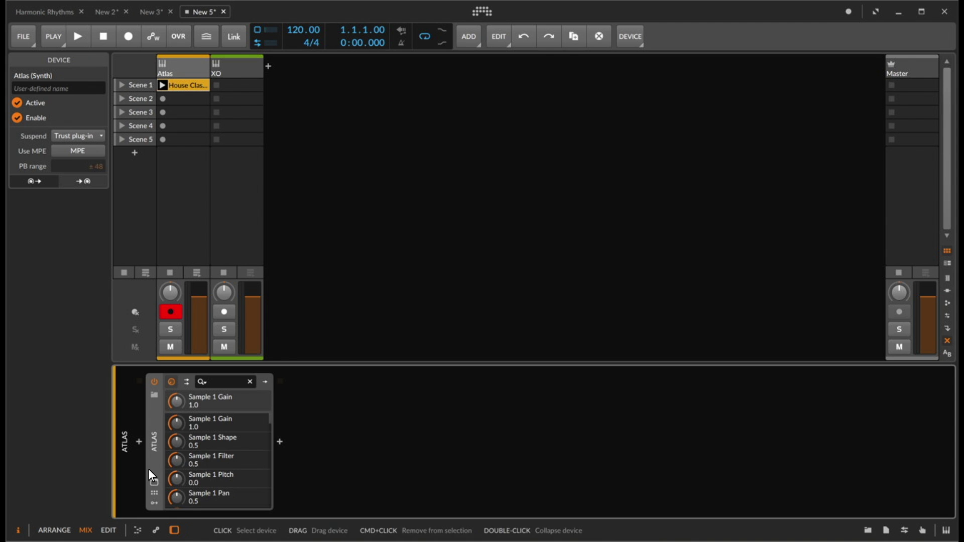
Open the Atlas plug-in window and select the kick, snare and other drum pads
{"action": "left_click", "coordinate": [150, 484]}
{"action": "left_click", "coordinate": [189, 445]}
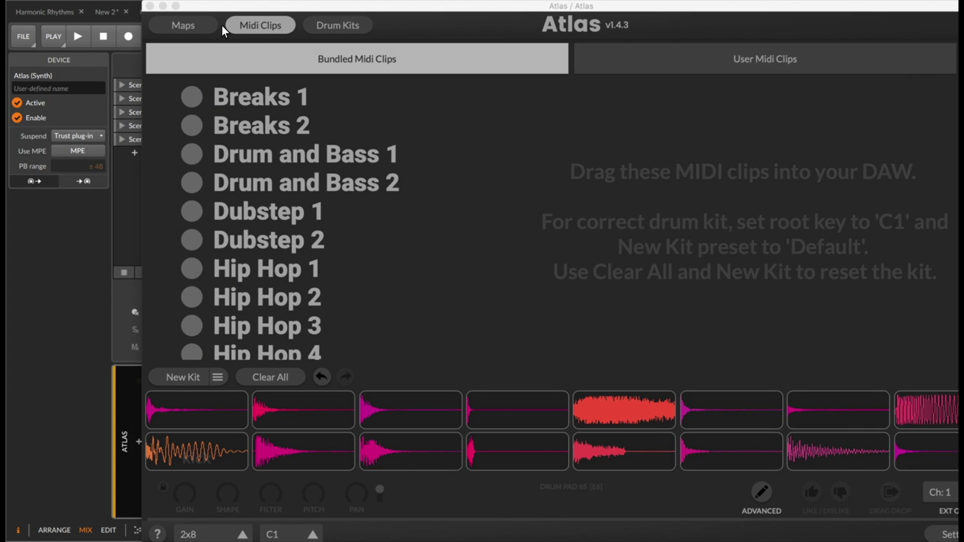
{"action": "left_click_drag", "start_coordinate": [231, 6], "coordinate": [142, 1]}
{"action": "left_click", "coordinate": [128, 447]}
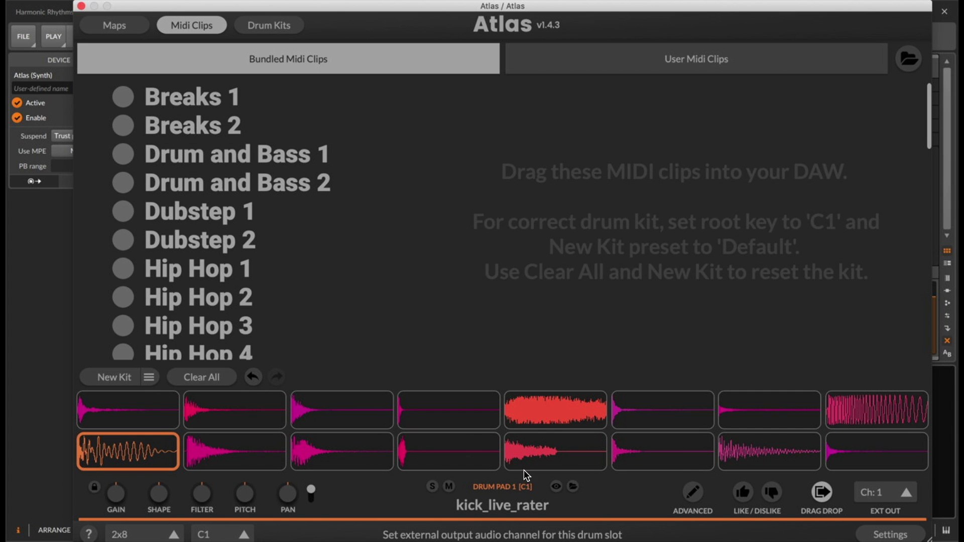
{"action": "left_click", "coordinate": [435, 451]}
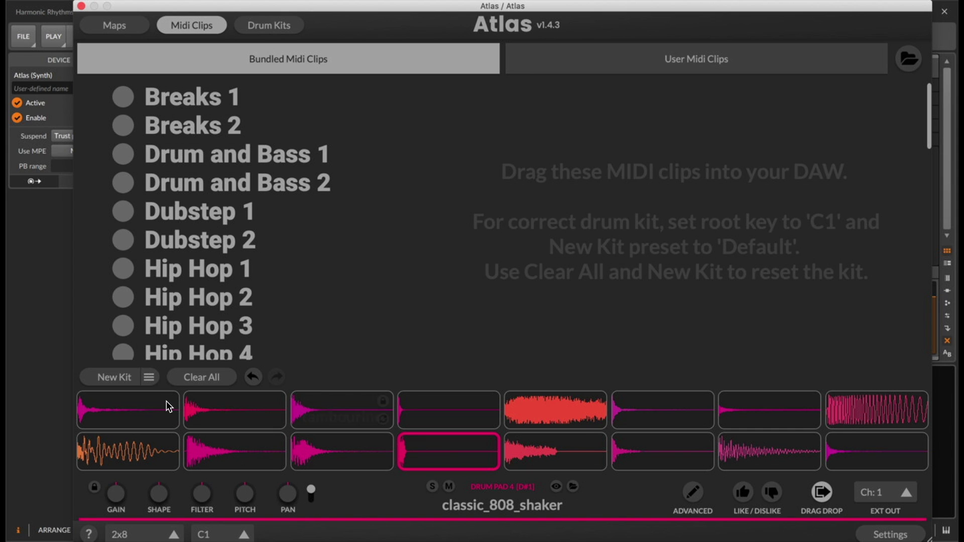
{"action": "mouse_move", "coordinate": [164, 401]}
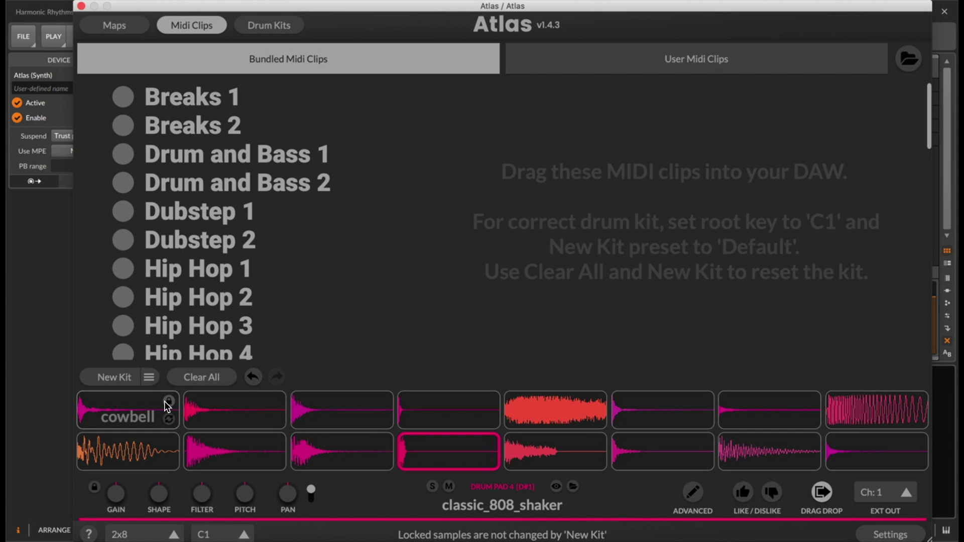
{"action": "left_click", "coordinate": [145, 451]}
{"action": "left_click", "coordinate": [224, 447]}
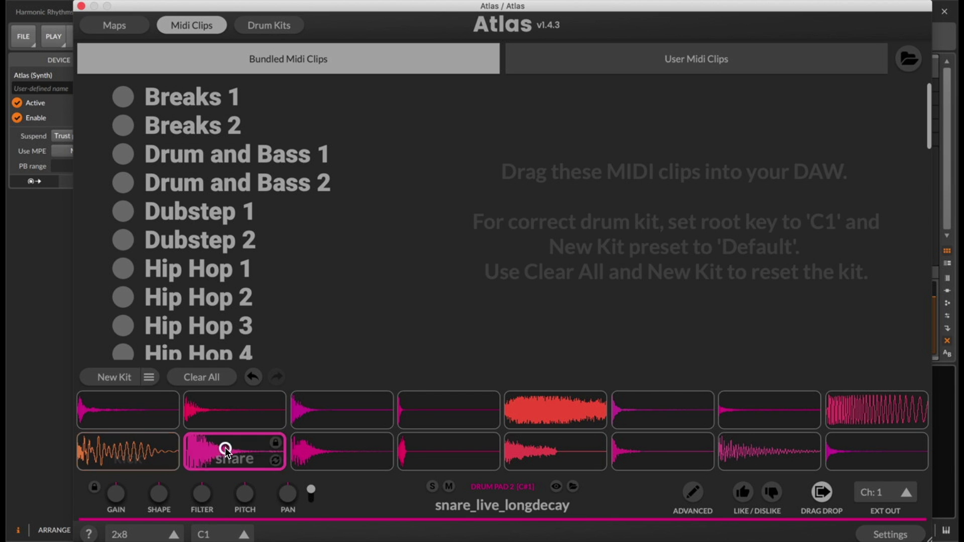
Set the pads' Ext Out channel option to Sequential, giving each pad its own output
{"action": "left_click", "coordinate": [876, 491]}
{"action": "left_click", "coordinate": [146, 458]}
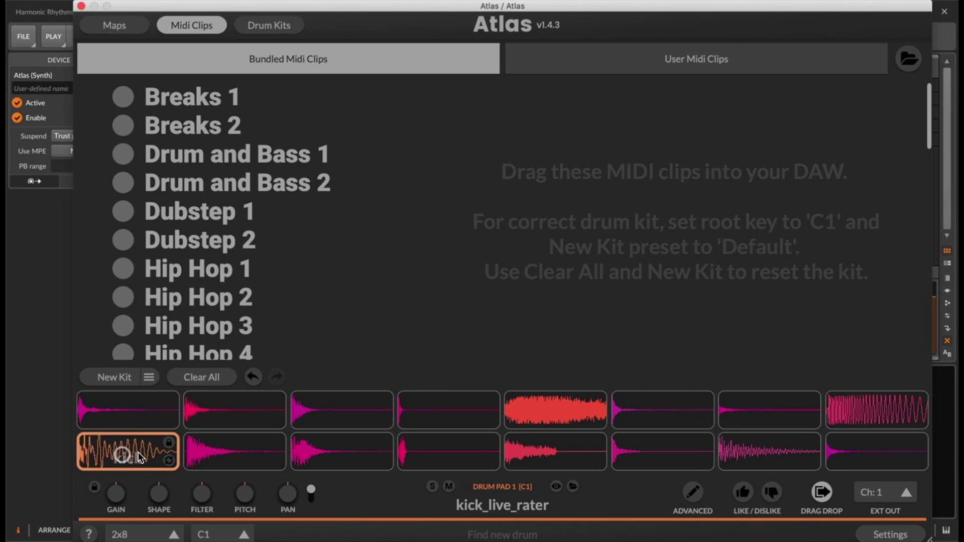
{"action": "left_click", "coordinate": [872, 493]}
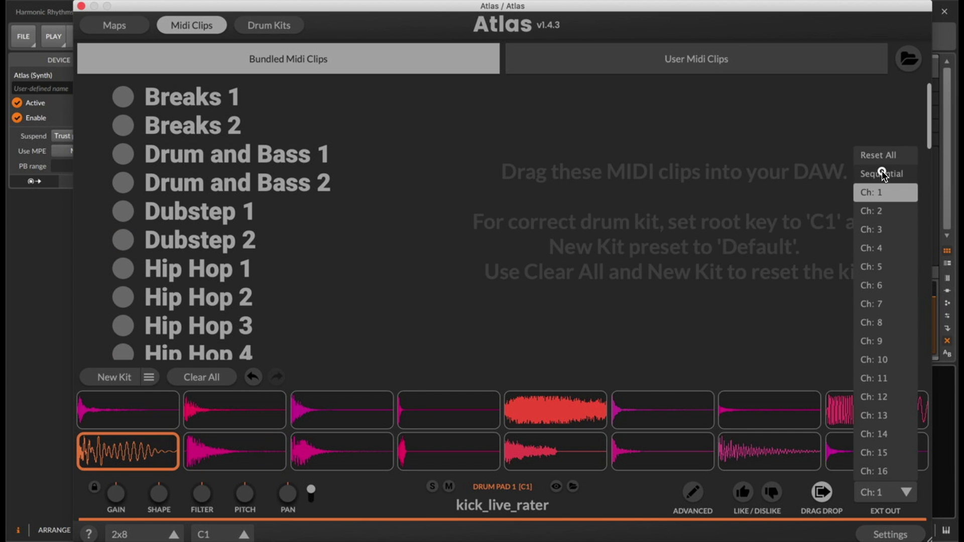
{"action": "left_click", "coordinate": [882, 172]}
Verify the snare, clap, hi-hat, shaker and tom output channels, then close Atlas
{"action": "left_click", "coordinate": [228, 452]}
{"action": "left_click", "coordinate": [362, 452]}
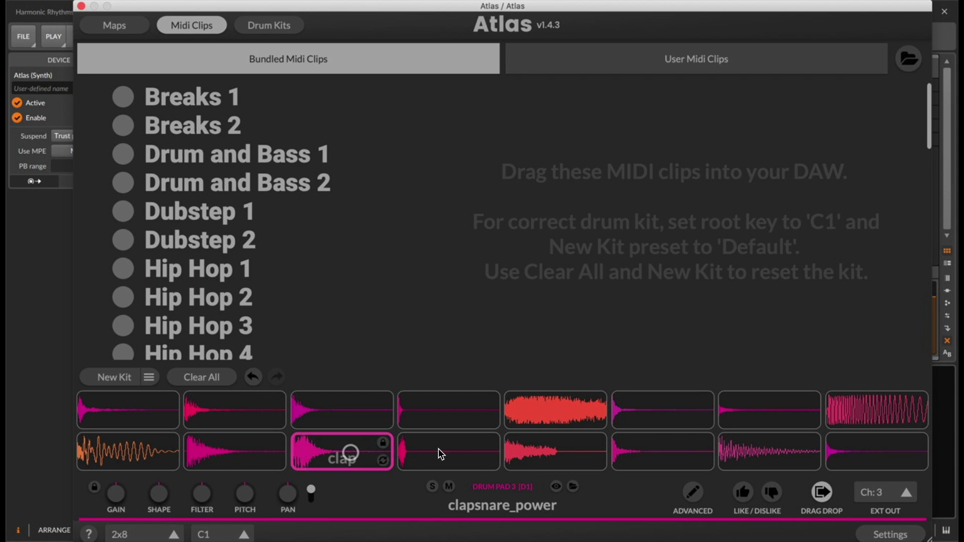
{"action": "left_click", "coordinate": [448, 449]}
{"action": "left_click", "coordinate": [562, 447]}
{"action": "left_click", "coordinate": [635, 450]}
{"action": "left_click", "coordinate": [742, 448]}
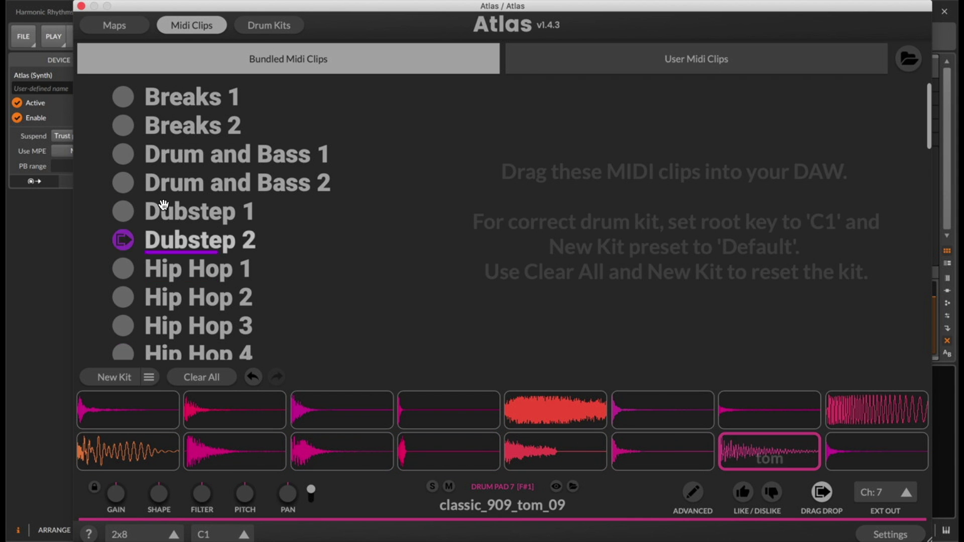
{"action": "left_click", "coordinate": [80, 5]}
{"action": "left_click", "coordinate": [182, 71]}
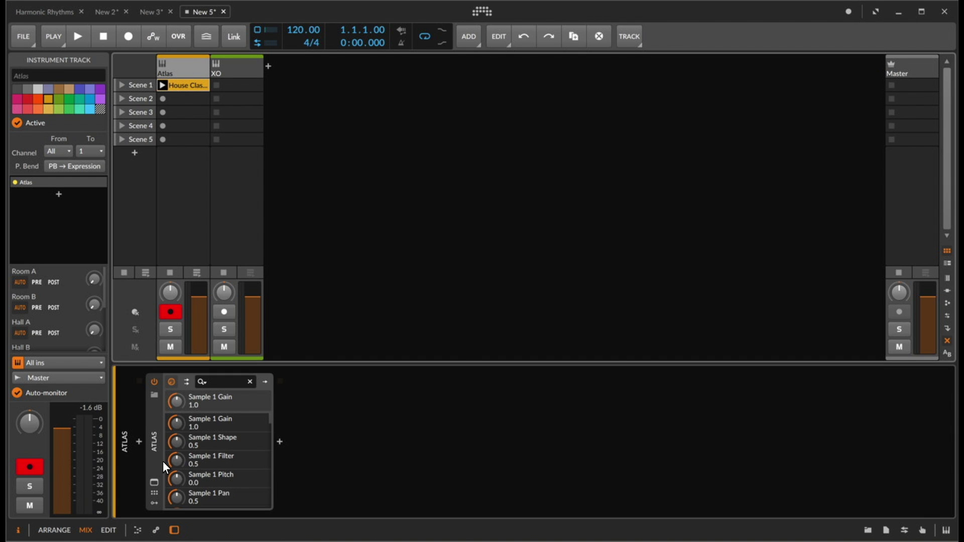
Show the Atlas device's multi-output chains, adding Ch 1–3 manually then undoing them
{"action": "left_click", "coordinate": [154, 440]}
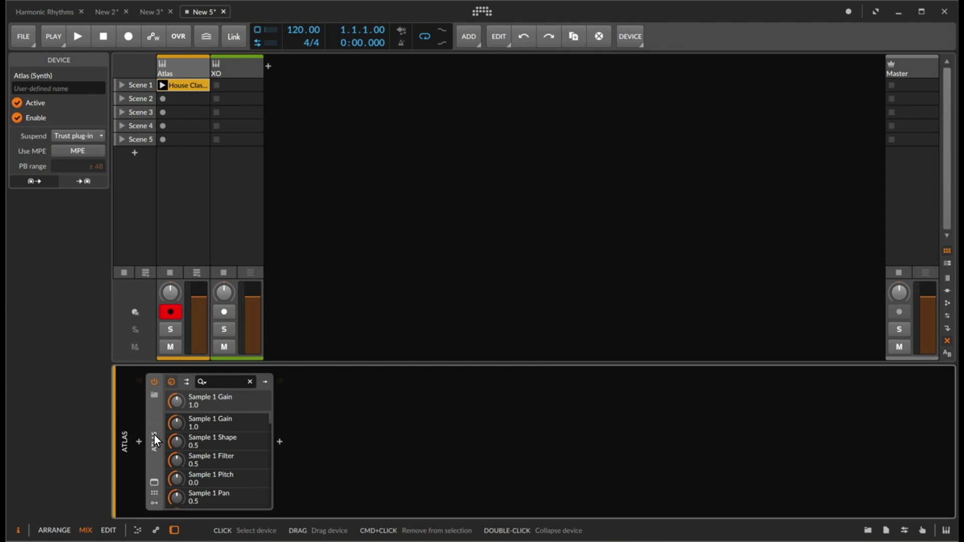
{"action": "left_click", "coordinate": [188, 382]}
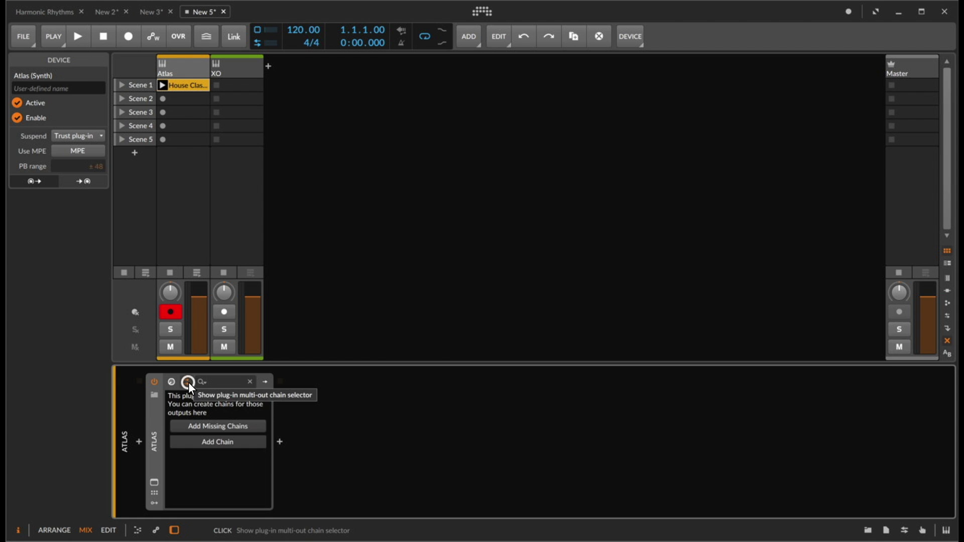
{"action": "left_click", "coordinate": [218, 442]}
{"action": "key", "text": "space"}
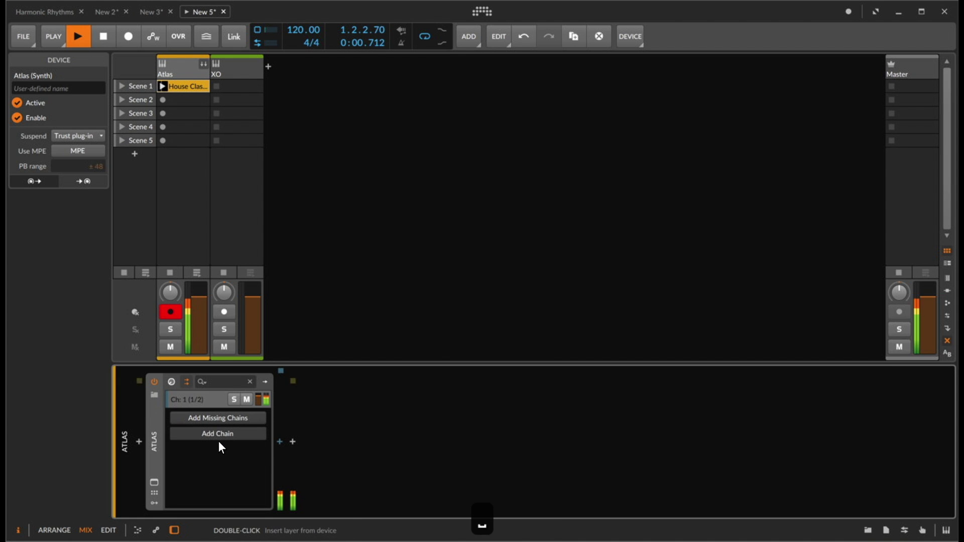
{"action": "left_click", "coordinate": [219, 439]}
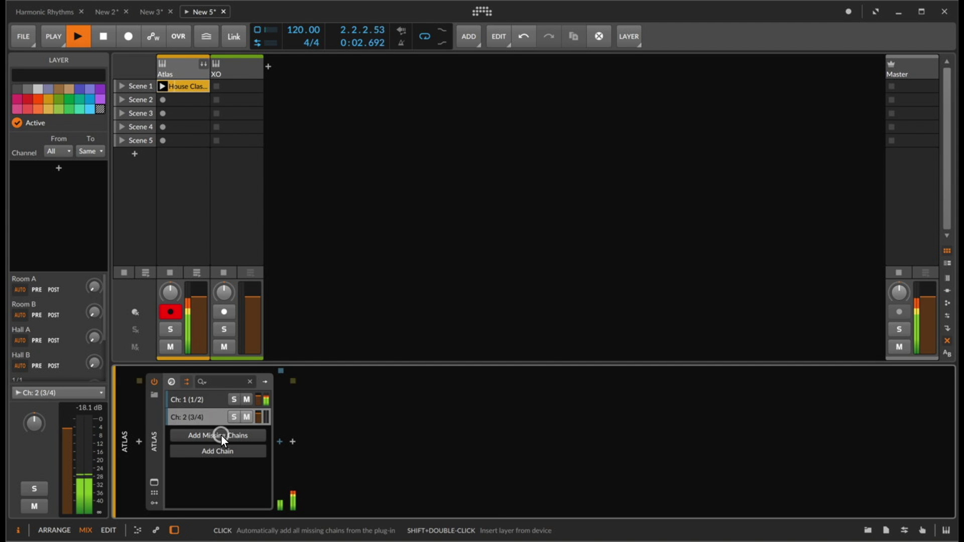
{"action": "left_click", "coordinate": [218, 450]}
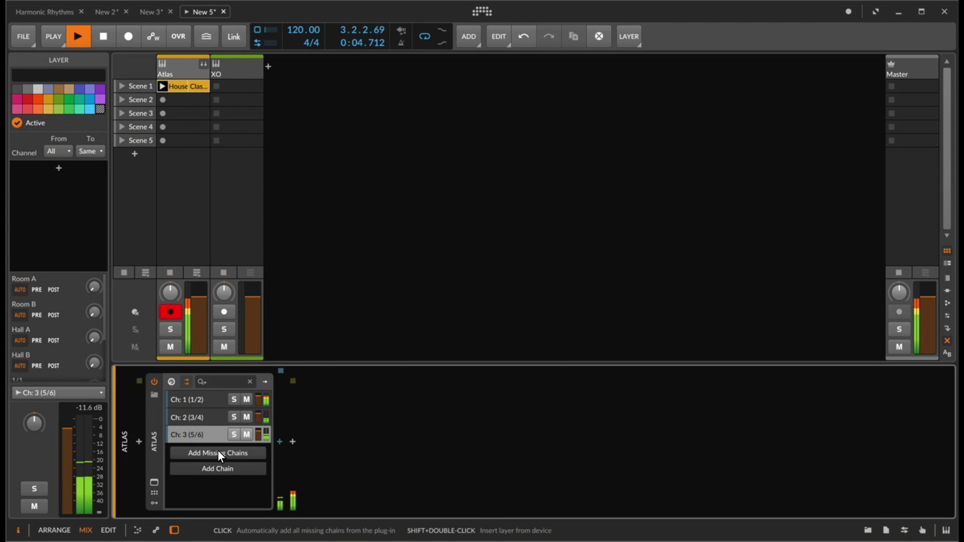
{"action": "key", "text": "super+z"}
{"action": "key", "text": "super+z"}
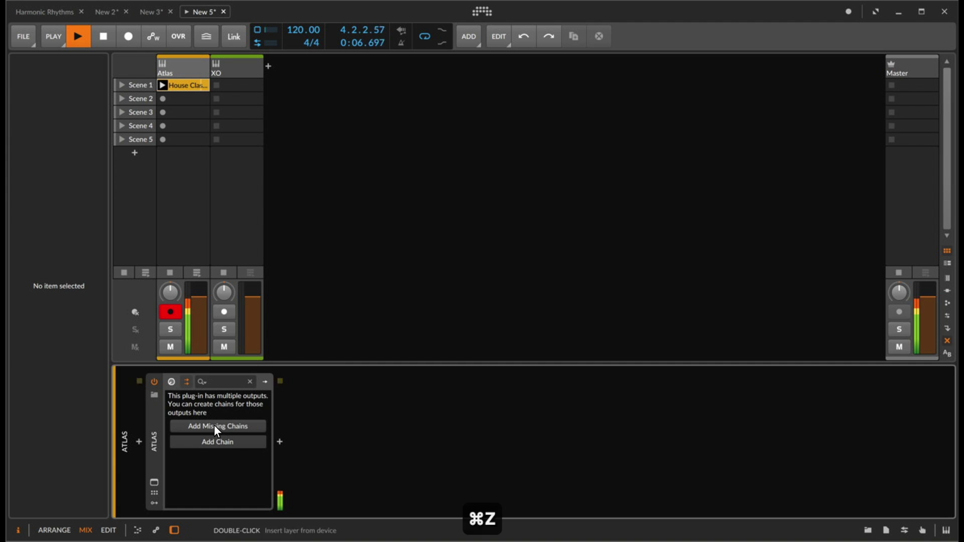
Use Add Missing Chains for all Atlas outputs and begin renaming Ch: 1
{"action": "left_click", "coordinate": [214, 425]}
{"action": "scroll", "coordinate": [214, 426], "scroll_direction": "down", "scroll_amount": 3}
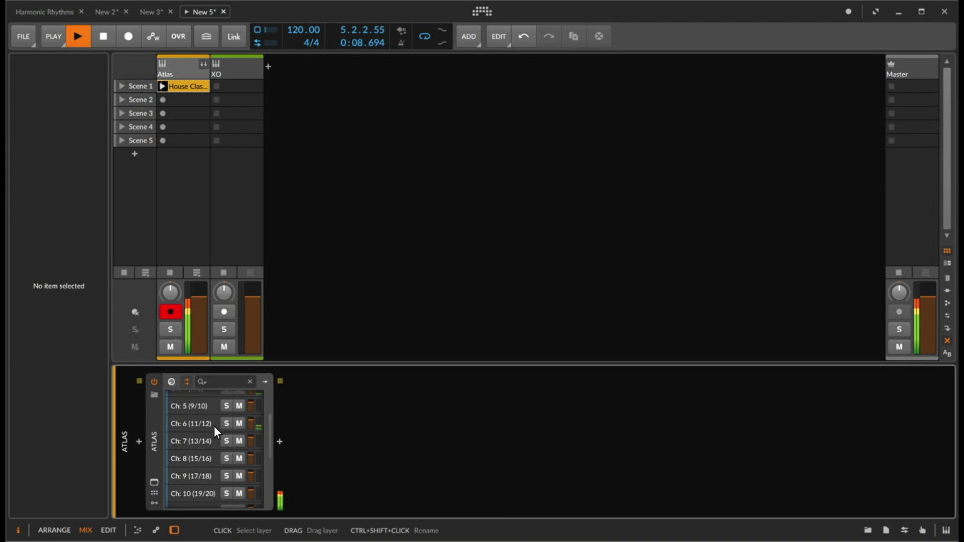
{"action": "scroll", "coordinate": [214, 426], "scroll_direction": "up", "scroll_amount": 3}
{"action": "left_click", "coordinate": [186, 400]}
{"action": "key", "text": "super+r"}
Rename the first three Atlas chains Kick, Snare and Clap
{"action": "type", "text": "Kik"}
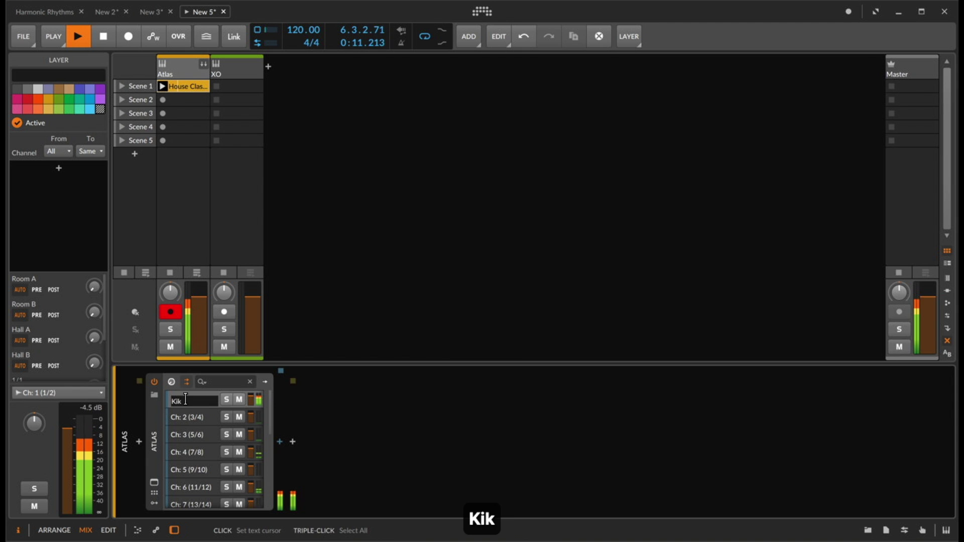
{"action": "key", "text": "BackSpace"}
{"action": "type", "text": "ck"}
{"action": "key", "text": "Return"}
{"action": "left_click", "coordinate": [197, 417]}
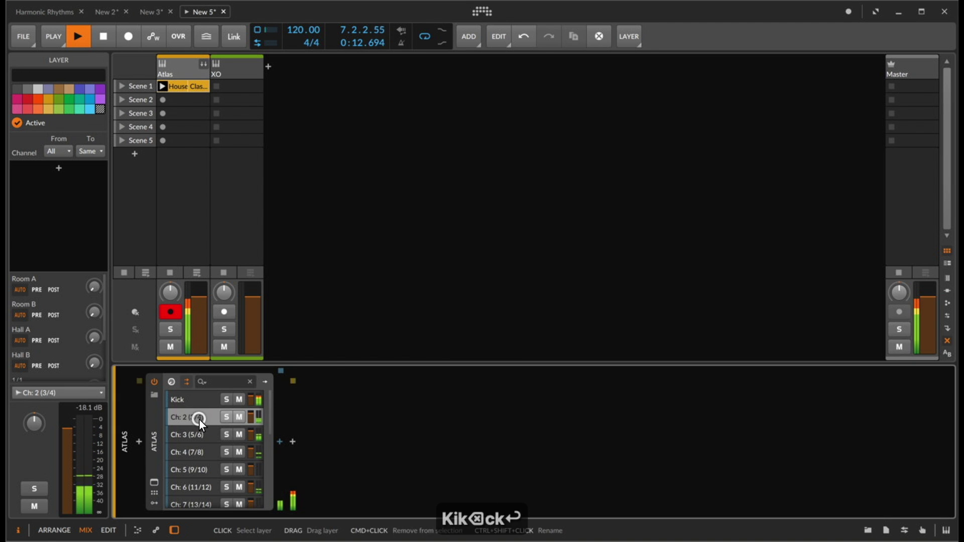
{"action": "key", "text": "super+r"}
{"action": "type", "text": "Snare"}
{"action": "key", "text": "Return"}
{"action": "left_click", "coordinate": [194, 434]}
{"action": "key", "text": "super+r"}
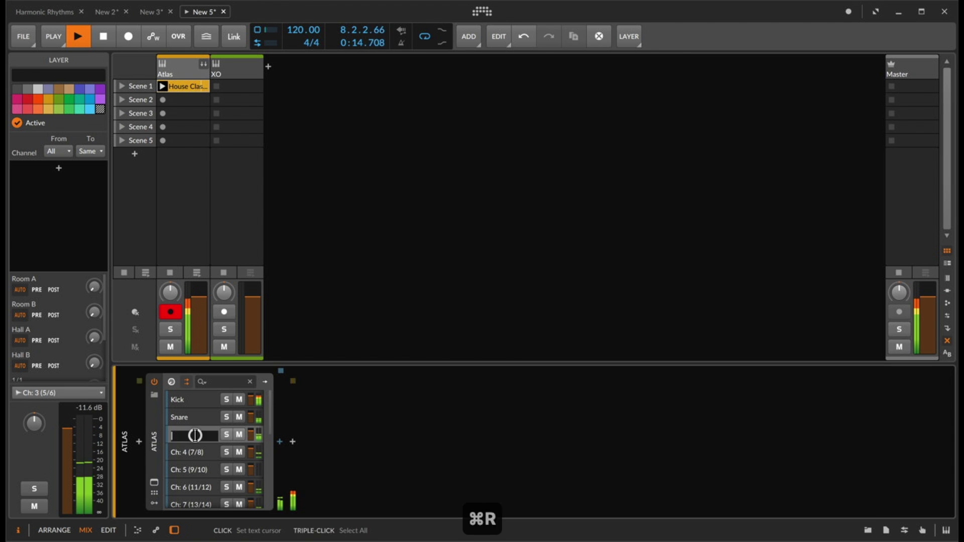
{"action": "type", "text": "Clap"}
{"action": "key", "text": "Return"}
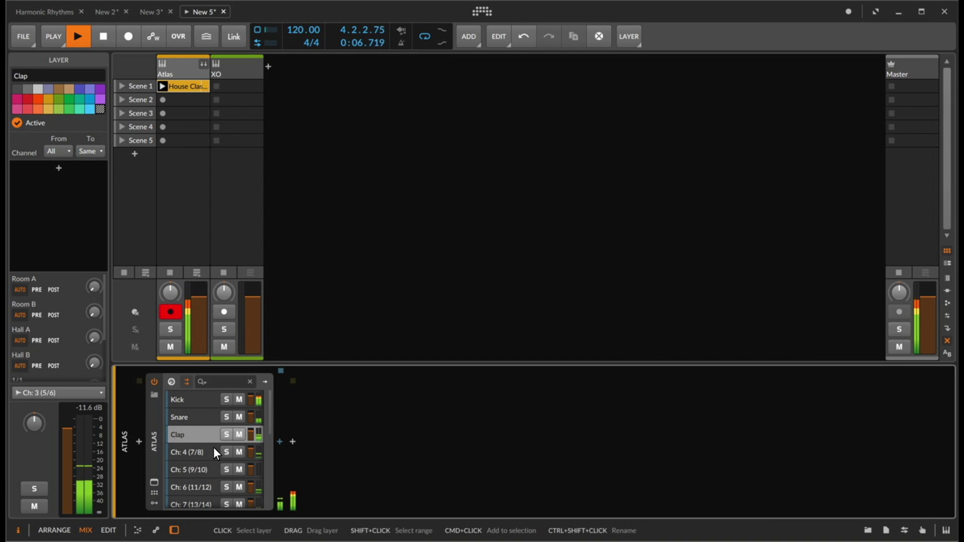
Name the fourth chain Closed Hat, soloing chains during playback to identify it
{"action": "key", "text": "space"}
{"action": "scroll", "coordinate": [195, 454], "scroll_direction": "down", "scroll_amount": 1}
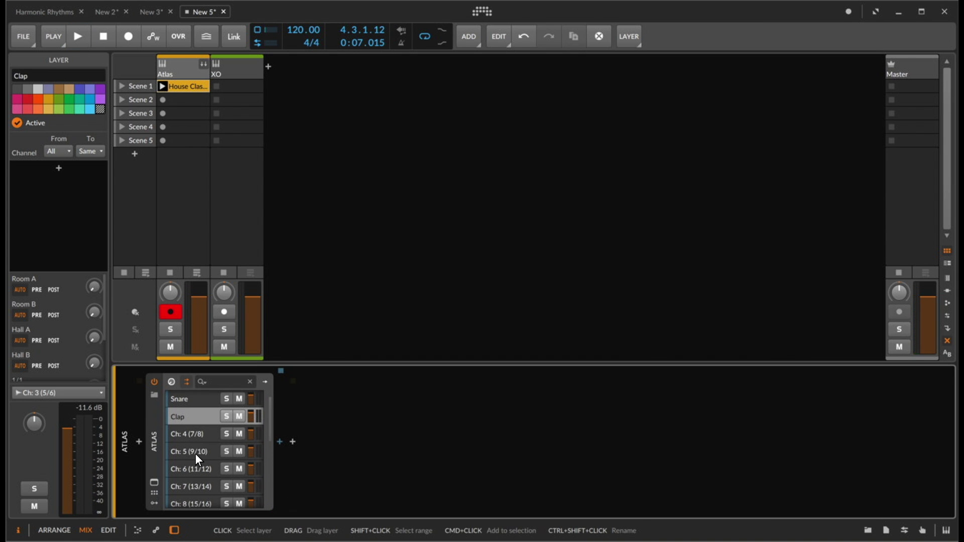
{"action": "key", "text": "space"}
{"action": "double_click", "coordinate": [190, 473]}
{"action": "type", "text": "Clos"}
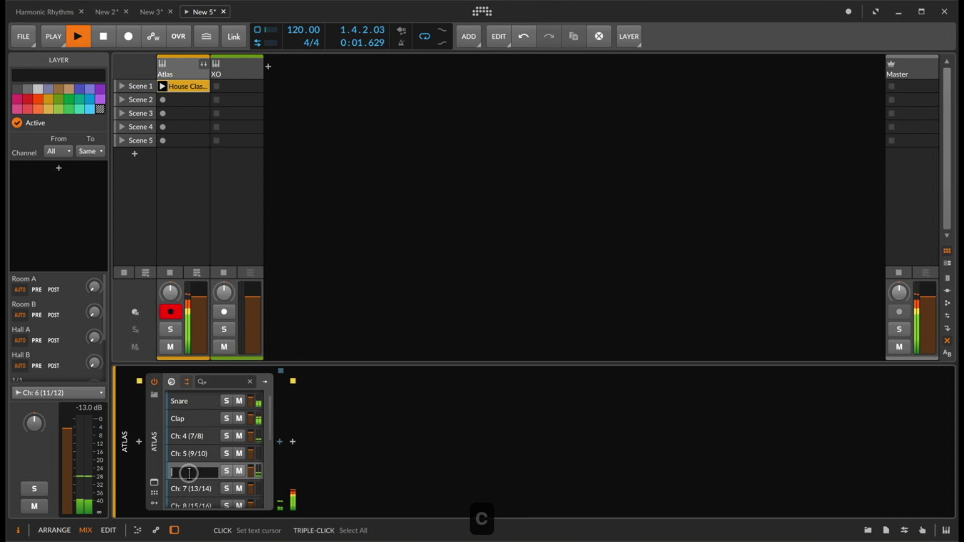
{"action": "type", "text": "ed Hat"}
{"action": "key", "text": "Return"}
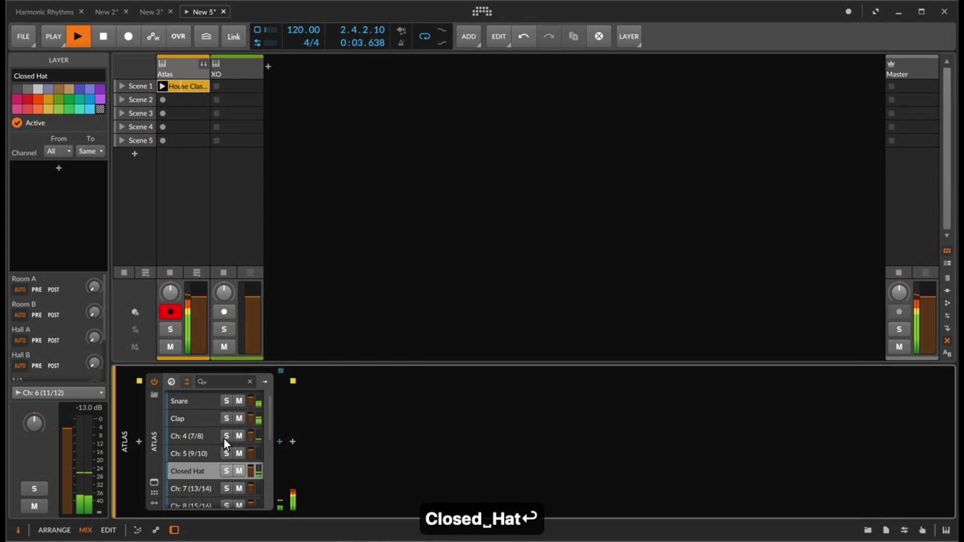
{"action": "left_click", "coordinate": [227, 436]}
{"action": "double_click", "coordinate": [184, 442]}
{"action": "type", "text": "Closed Hat"}
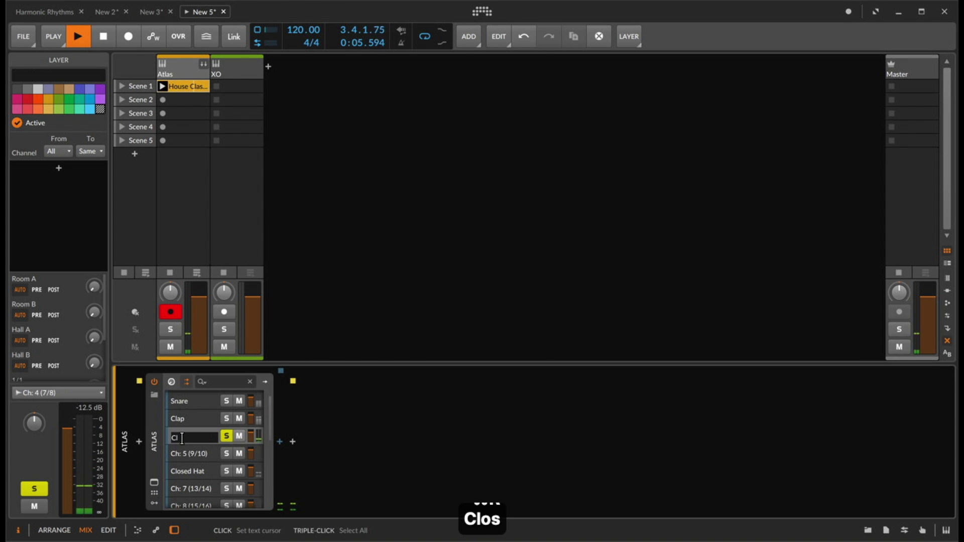
{"action": "key", "text": "Return"}
{"action": "left_click", "coordinate": [227, 471]}
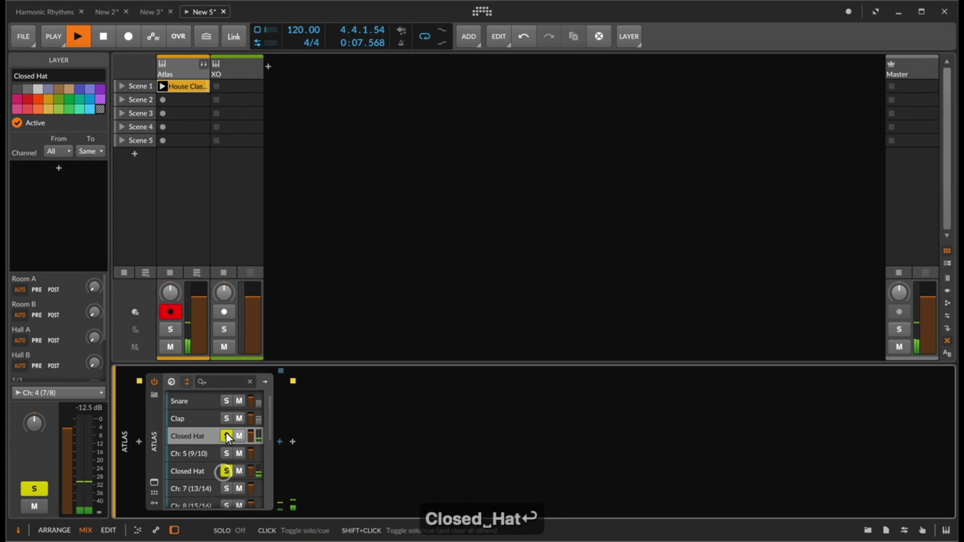
{"action": "left_click", "coordinate": [227, 436]}
Rename the other hi-hat chain to Open Hat, correcting its capital H
{"action": "left_click", "coordinate": [200, 457]}
{"action": "key", "text": "super+r"}
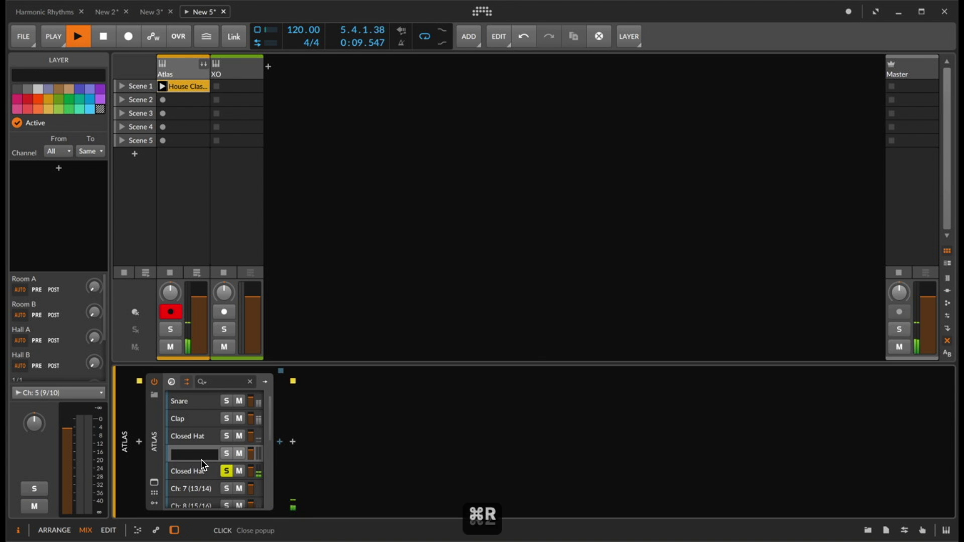
{"action": "key", "text": "super+z"}
{"action": "double_click", "coordinate": [198, 471]}
{"action": "type", "text": "Open"}
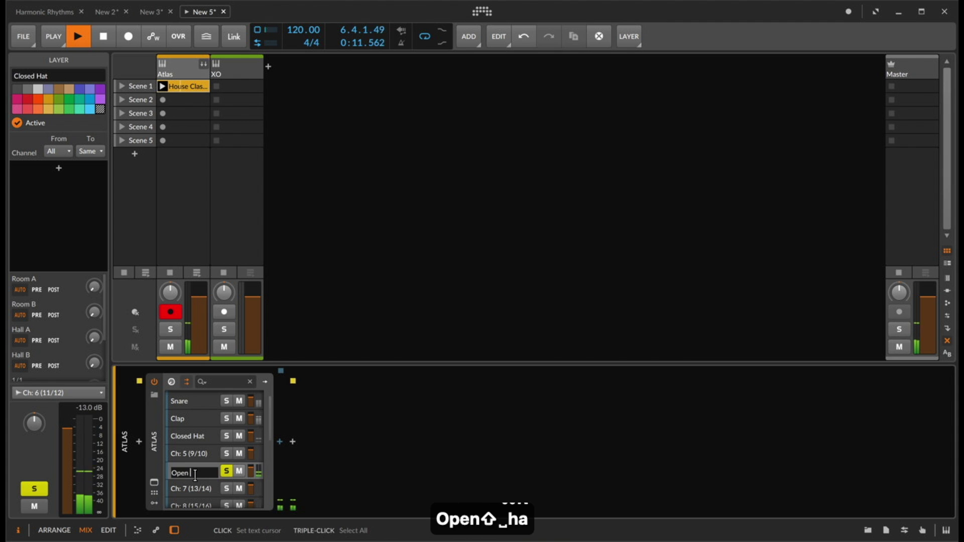
{"action": "type", "text": " hat"}
{"action": "key", "text": "Return"}
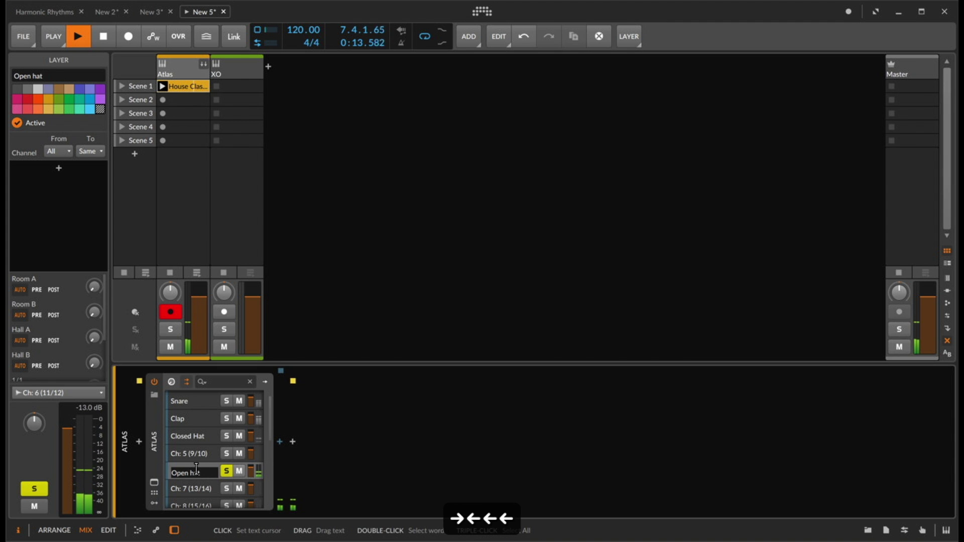
{"action": "key", "text": "BackSpace"}
{"action": "key", "text": "Right"}
{"action": "key", "text": "BackSpace"}
{"action": "type", "text": "H"}
{"action": "key", "text": "Return"}
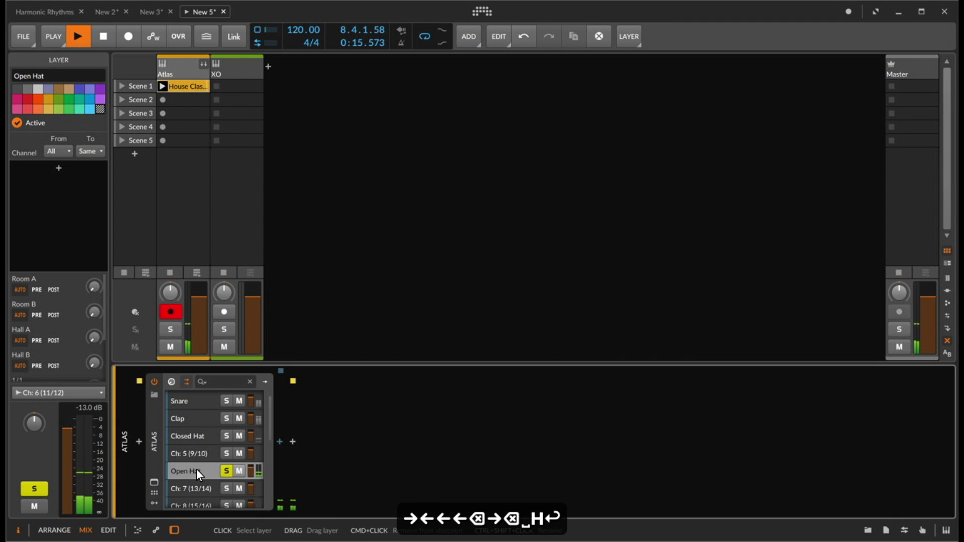
{"action": "left_click", "coordinate": [183, 455]}
Delete all unnamed Ch chains from Atlas, stop playback and reselect the Atlas track
{"action": "scroll", "coordinate": [184, 455], "scroll_direction": "down", "scroll_amount": 2}
{"action": "left_click", "coordinate": [189, 459], "text": "super"}
{"action": "key", "text": "BackSpace"}
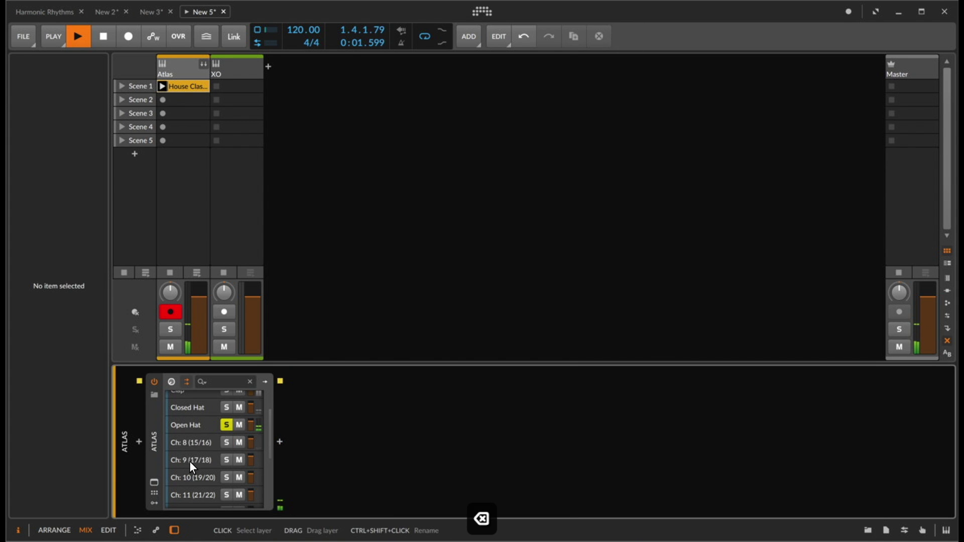
{"action": "left_click", "coordinate": [193, 446]}
{"action": "scroll", "coordinate": [193, 444], "scroll_direction": "down", "scroll_amount": 3}
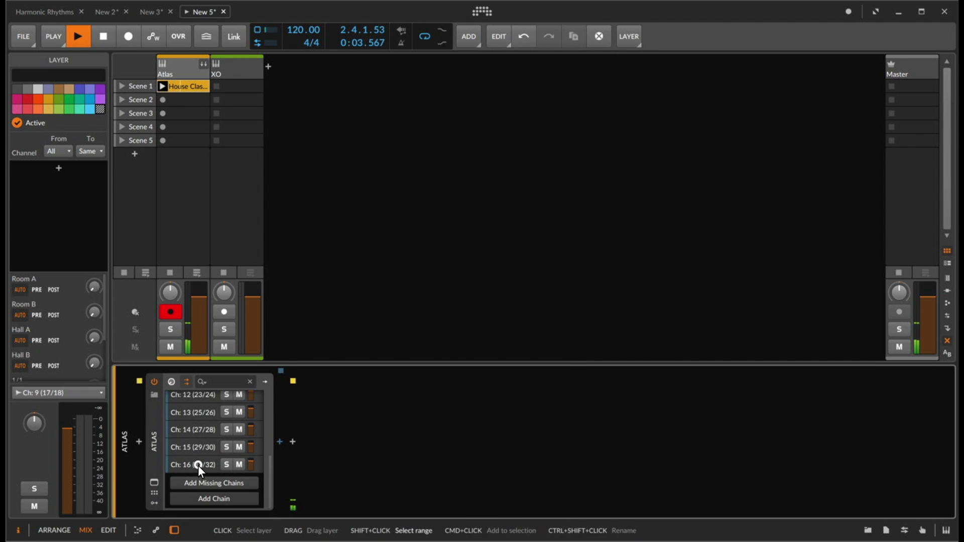
{"action": "left_click", "coordinate": [198, 464], "text": "shift"}
{"action": "key", "text": "BackSpace"}
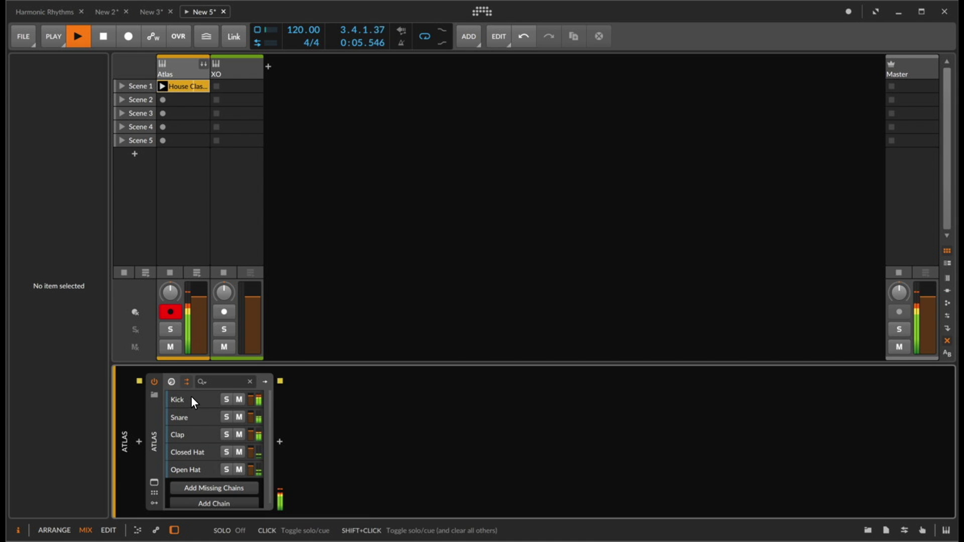
{"action": "key", "text": "space"}
{"action": "left_click", "coordinate": [165, 73]}
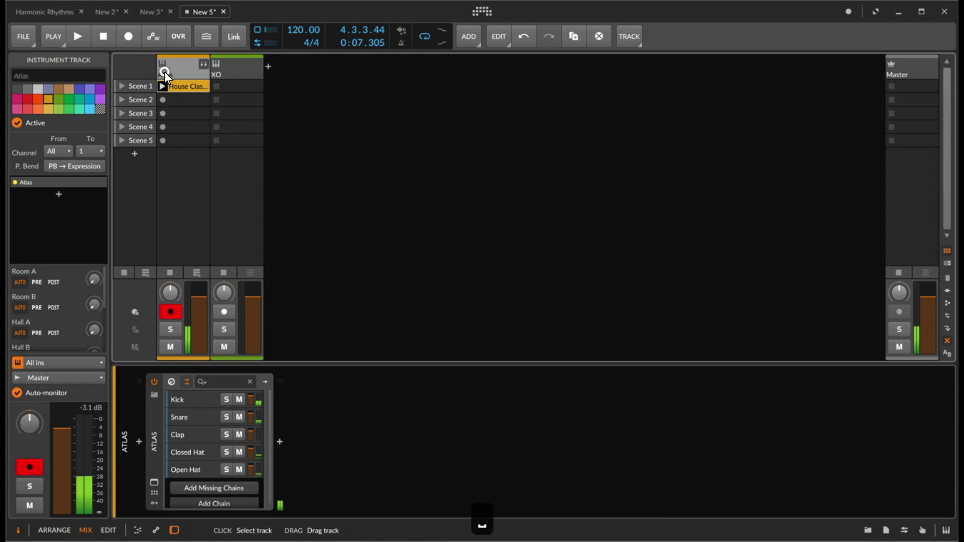
Add an audio track named Kick and duplicate it as Snare
{"action": "key", "text": "super+t"}
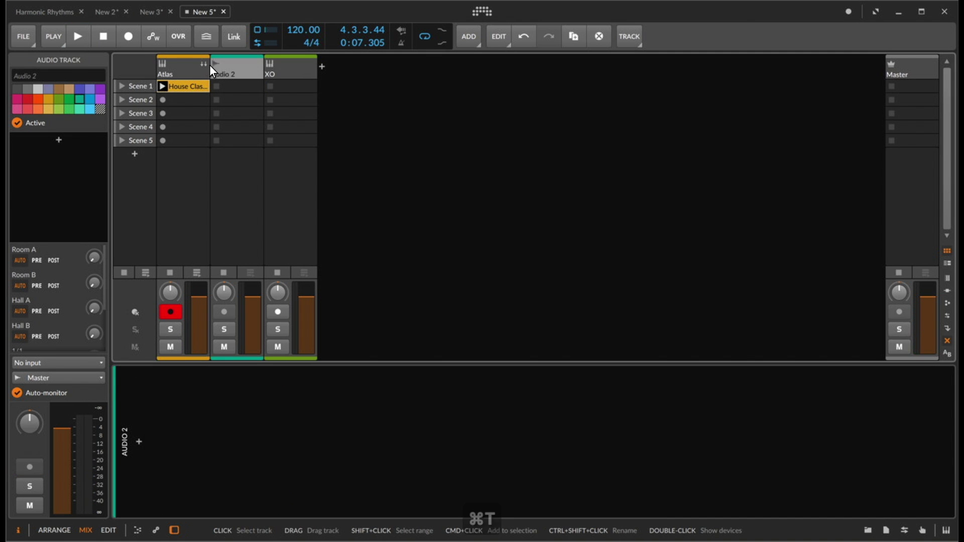
{"action": "key", "text": "super+r"}
{"action": "type", "text": "Kick"}
{"action": "key", "text": "Return"}
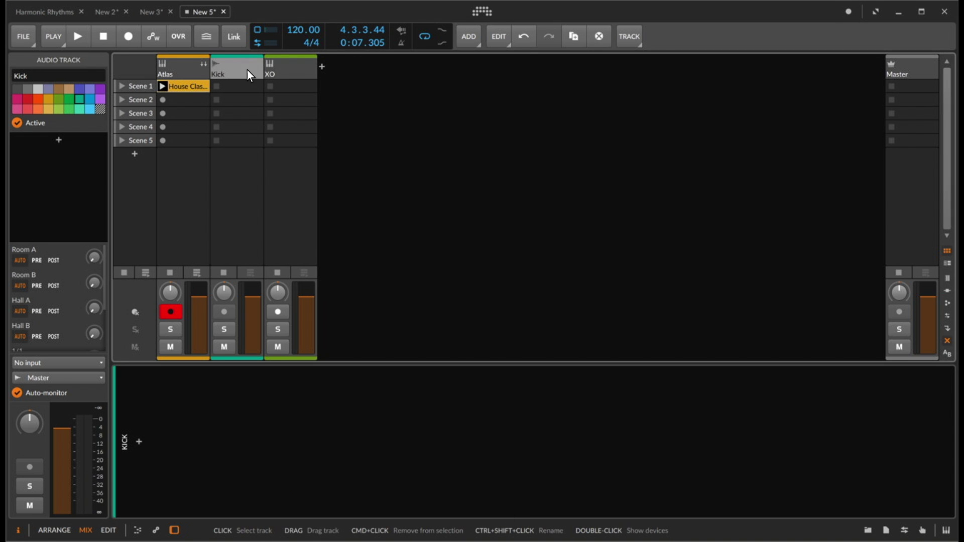
{"action": "key", "text": "super+d"}
{"action": "left_click", "coordinate": [287, 67]}
{"action": "key", "text": "super+r"}
{"action": "type", "text": "Sna"}
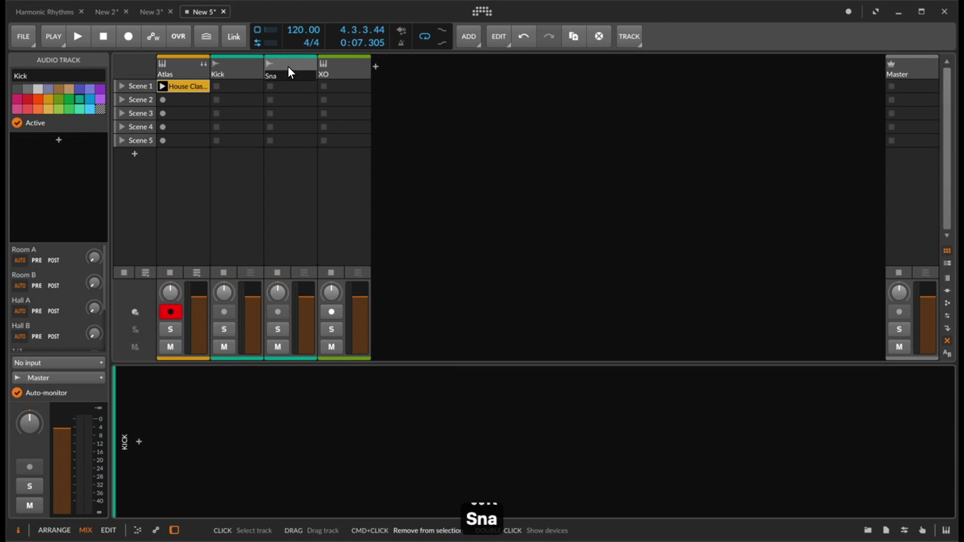
{"action": "type", "text": "re"}
{"action": "key", "text": "Return"}
Keep duplicating to create Clap, Closed Hat and Open Hat audio tracks
{"action": "key", "text": "super+d"}
{"action": "key", "text": "super+r"}
{"action": "type", "text": "Clap"}
{"action": "key", "text": "Return"}
{"action": "key", "text": "super+d"}
{"action": "key", "text": "super+r"}
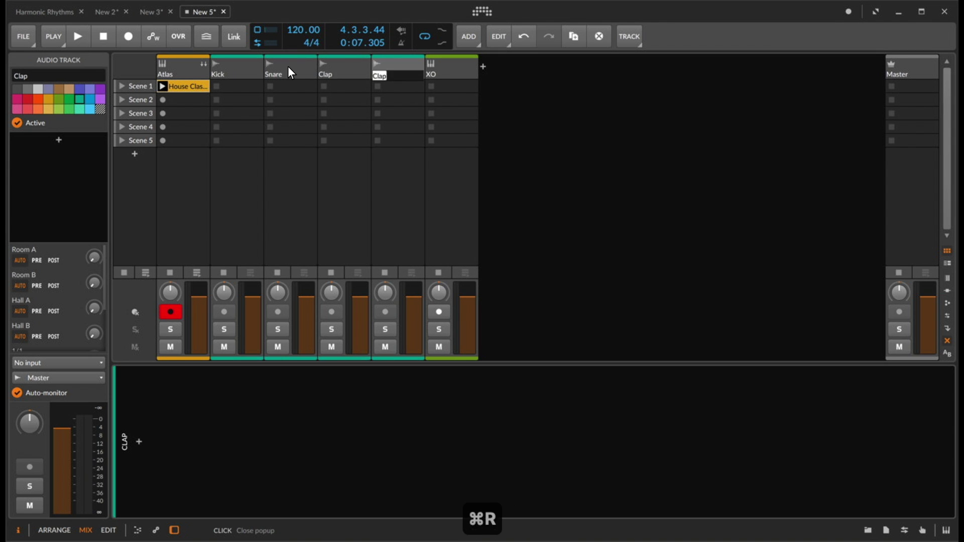
{"action": "type", "text": "Closed Hat"}
{"action": "key", "text": "Escape"}
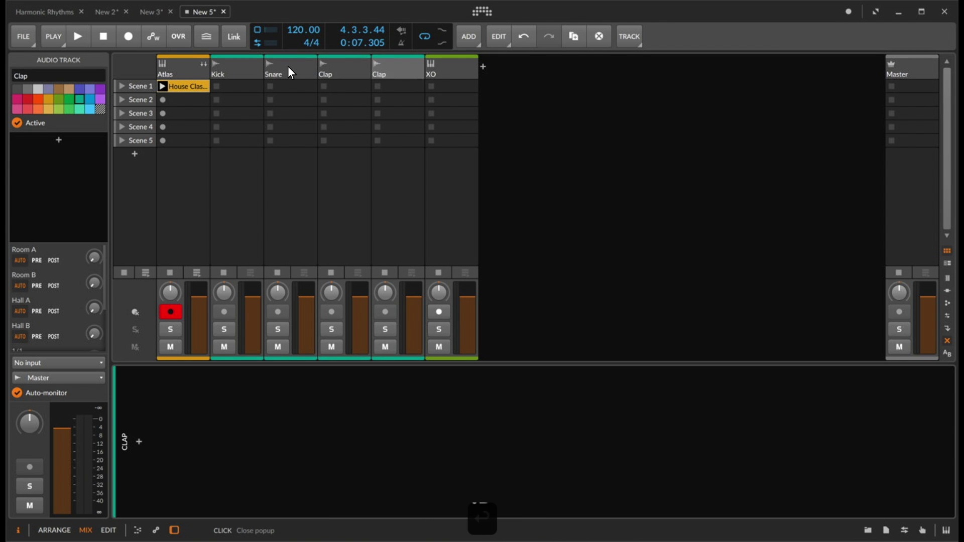
{"action": "key", "text": "super+d"}
{"action": "key", "text": "super+r"}
{"action": "type", "text": "Open Hat"}
{"action": "key", "text": "Return"}
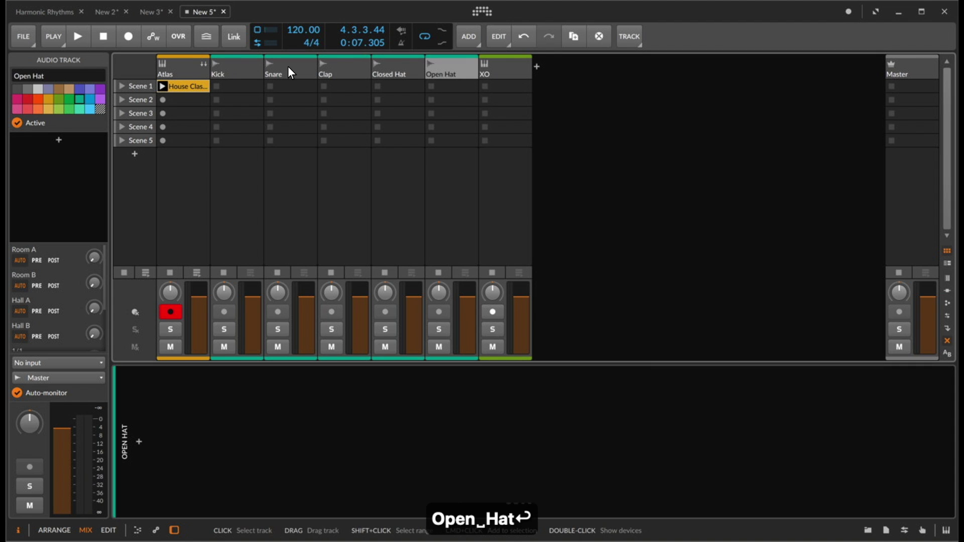
{"action": "left_click", "coordinate": [226, 68]}
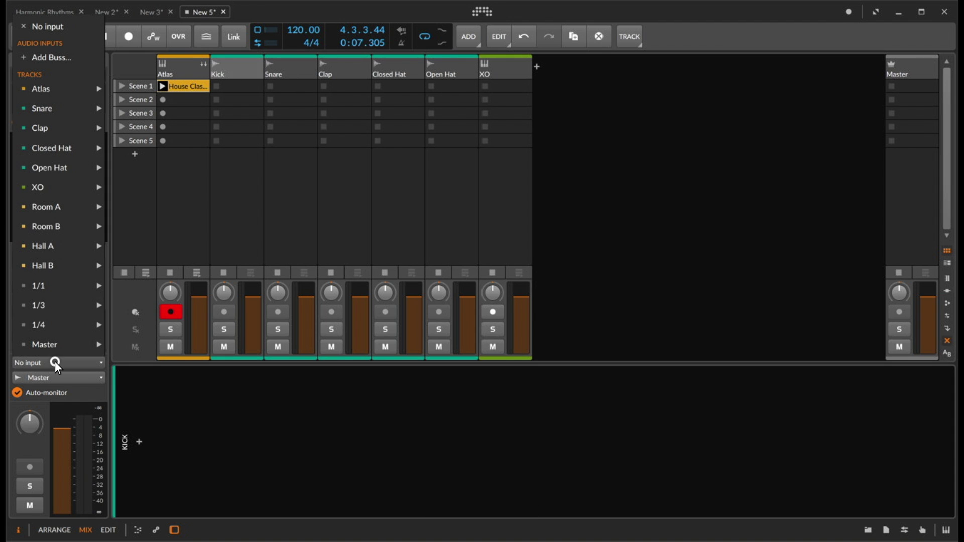
Set the Kick and Snare tracks' inputs to Atlas's Kick and Snare chains
{"action": "mouse_move", "coordinate": [47, 90]}
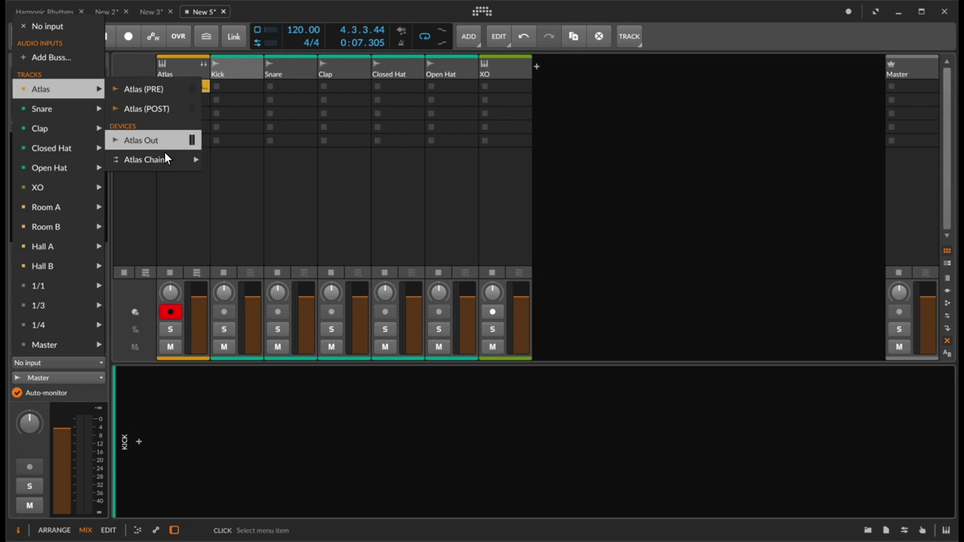
{"action": "mouse_move", "coordinate": [166, 158]}
{"action": "left_click", "coordinate": [279, 173]}
{"action": "left_click", "coordinate": [285, 71]}
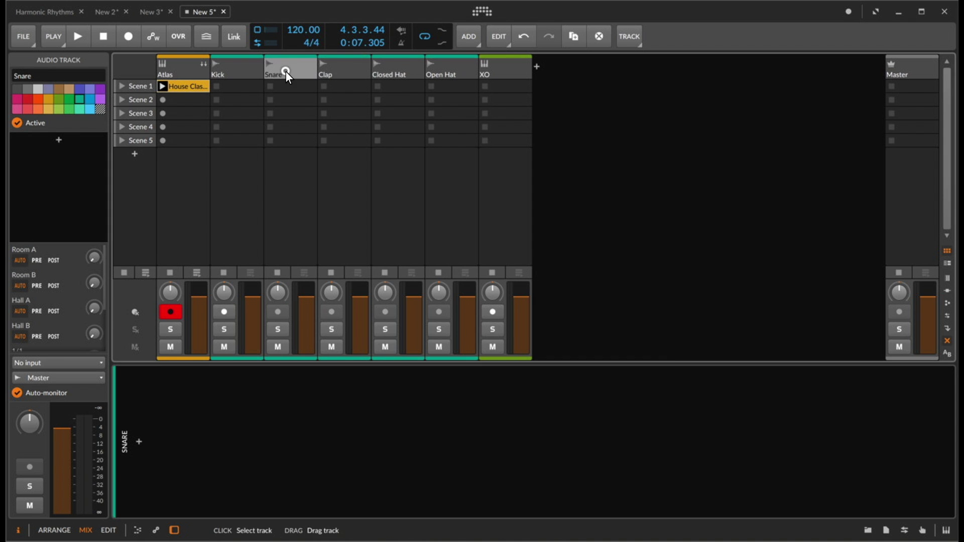
{"action": "left_click", "coordinate": [43, 377]}
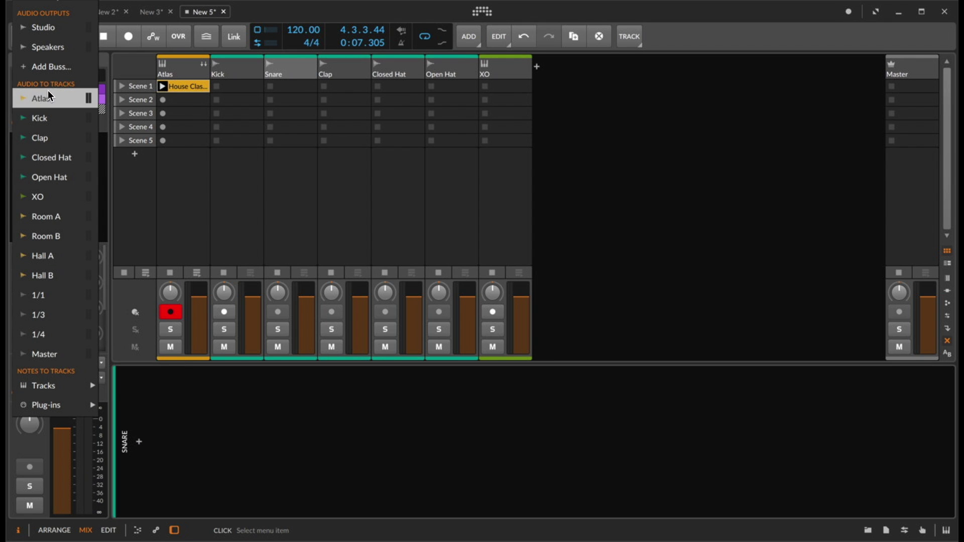
{"action": "left_click", "coordinate": [258, 444]}
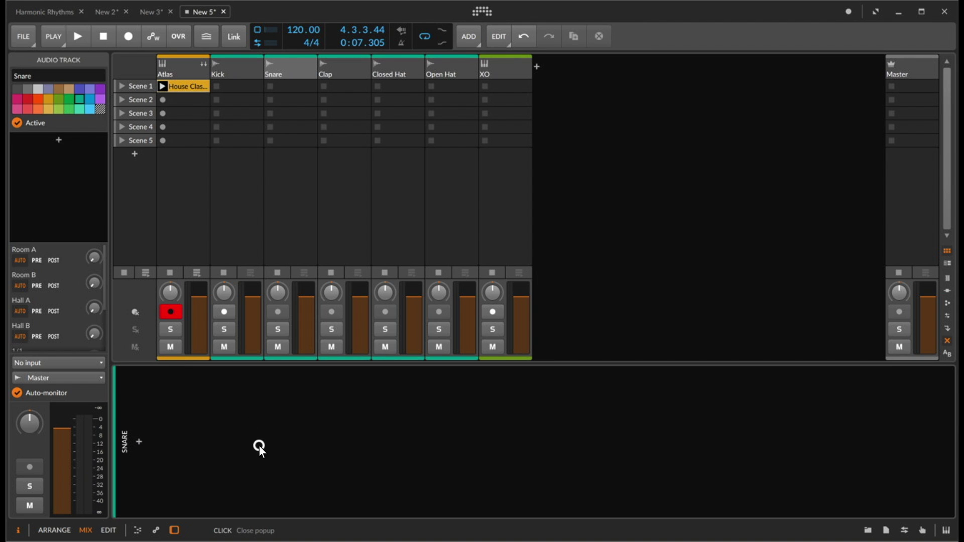
{"action": "left_click", "coordinate": [62, 361]}
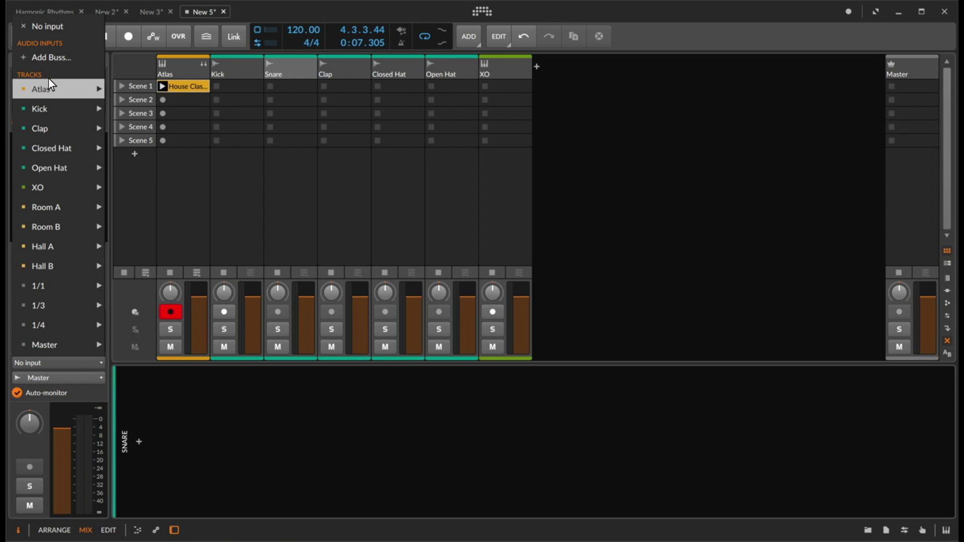
{"action": "mouse_move", "coordinate": [49, 85]}
{"action": "mouse_move", "coordinate": [179, 156]}
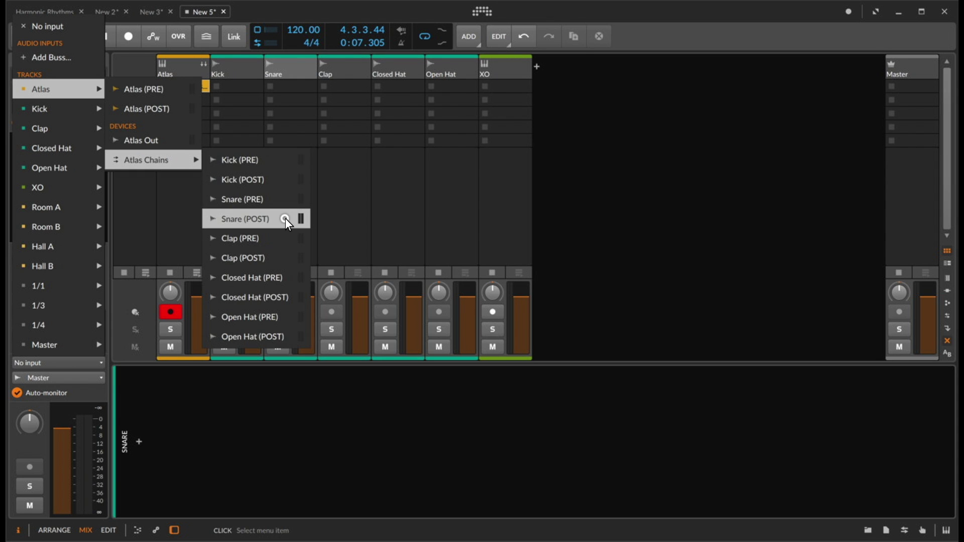
{"action": "left_click", "coordinate": [335, 65]}
Set the Clap track's input to Atlas's Clap chain
{"action": "left_click", "coordinate": [64, 361]}
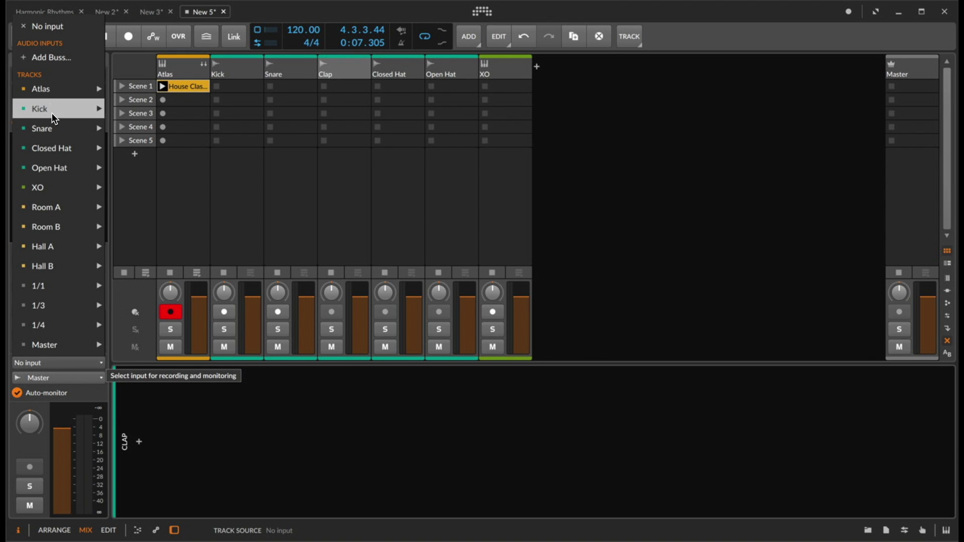
{"action": "mouse_move", "coordinate": [49, 95]}
{"action": "mouse_move", "coordinate": [162, 159]}
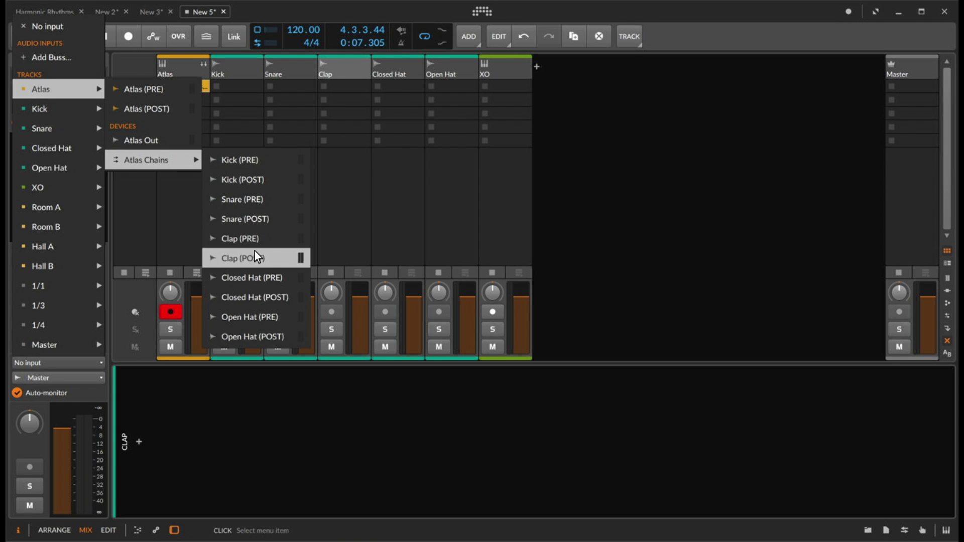
{"action": "left_click", "coordinate": [254, 258]}
Set the Closed Hat track's input to Atlas > Atlas Chains > Closed Hat (POST)
{"action": "left_click", "coordinate": [392, 72]}
{"action": "left_click", "coordinate": [61, 376]}
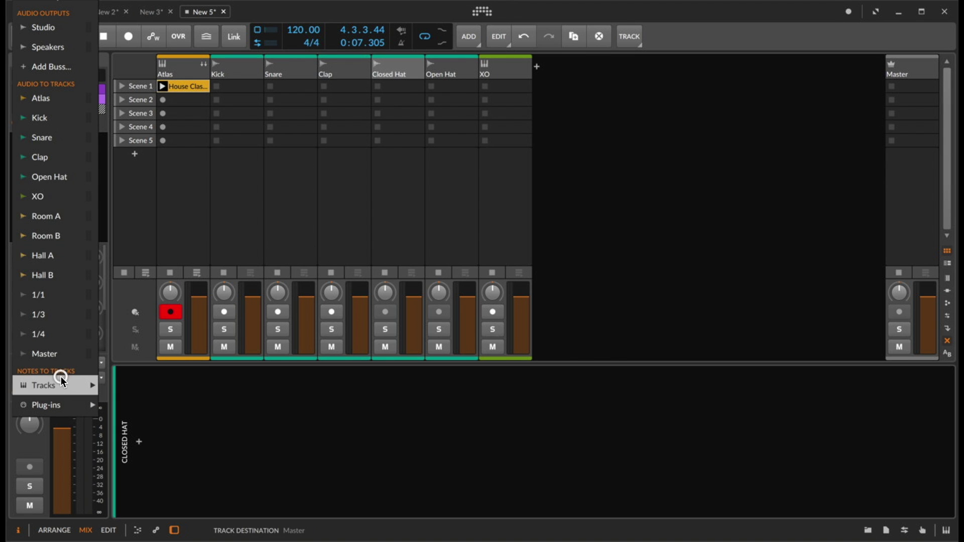
{"action": "left_click", "coordinate": [187, 432]}
{"action": "left_click", "coordinate": [63, 360]}
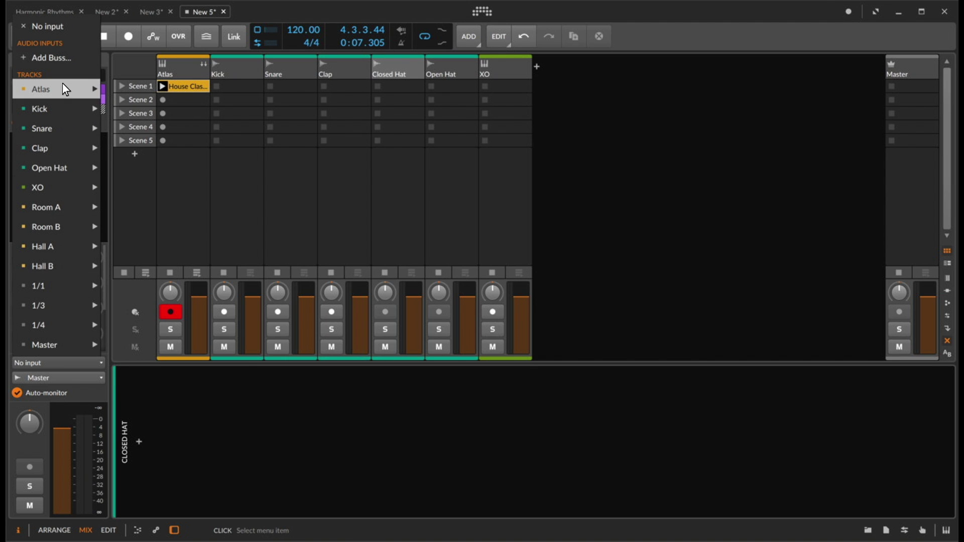
{"action": "mouse_move", "coordinate": [62, 88]}
{"action": "mouse_move", "coordinate": [150, 157]}
{"action": "left_click", "coordinate": [263, 296]}
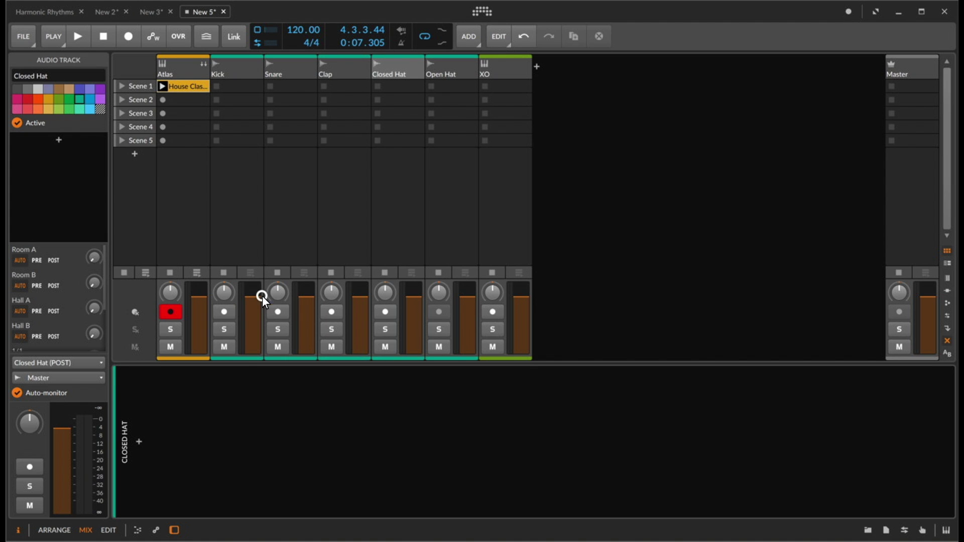
Set the Open Hat track's input to Open Hat (POST) and start playback
{"action": "left_click", "coordinate": [447, 73]}
{"action": "left_click", "coordinate": [45, 361]}
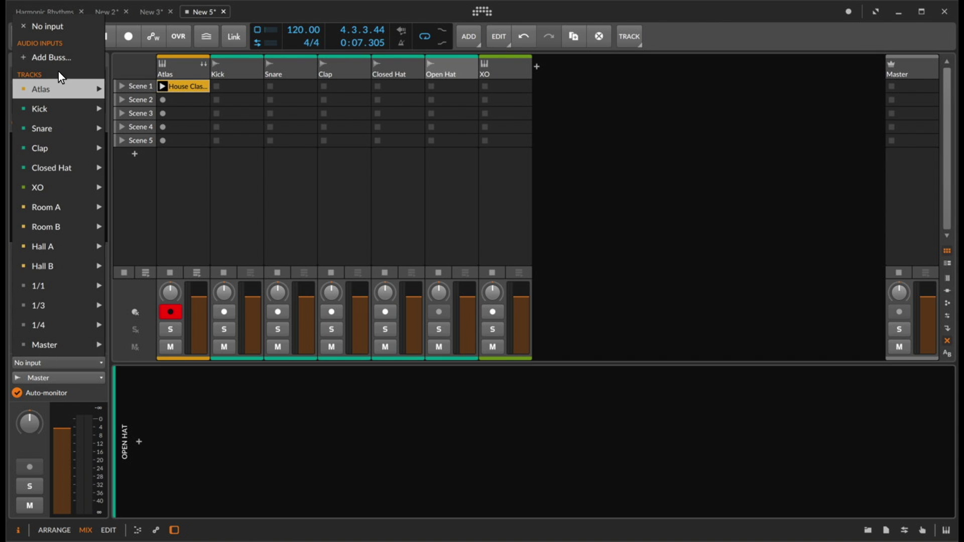
{"action": "mouse_move", "coordinate": [63, 89]}
{"action": "mouse_move", "coordinate": [151, 159]}
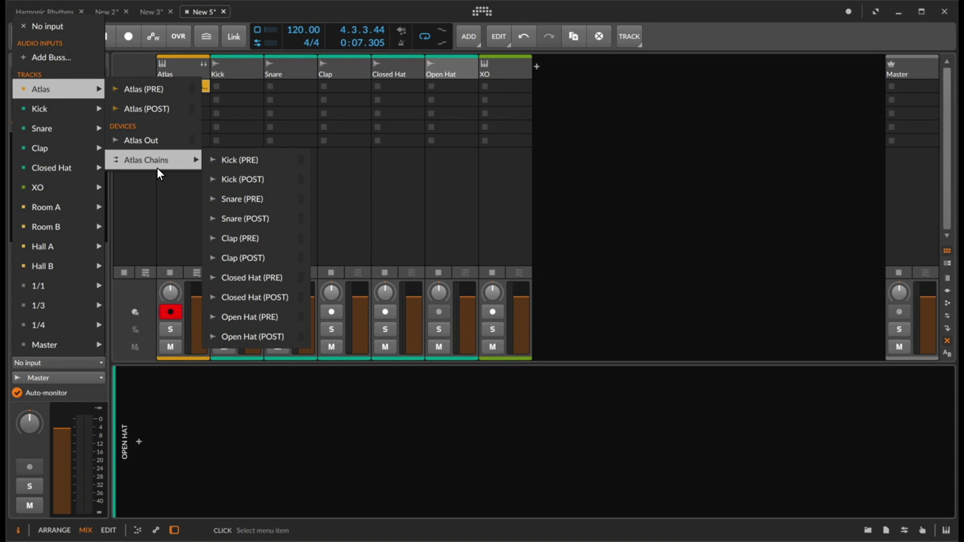
{"action": "left_click", "coordinate": [263, 335]}
{"action": "key", "text": "space"}
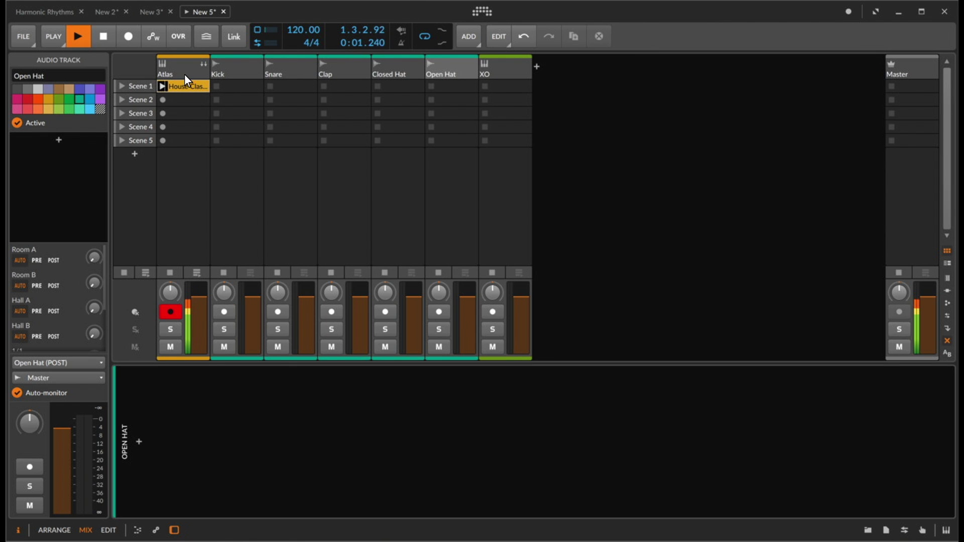
Expand Atlas's drum chains in the mixer and insert an EQ-2 on the Kick chain
{"action": "key", "text": "space"}
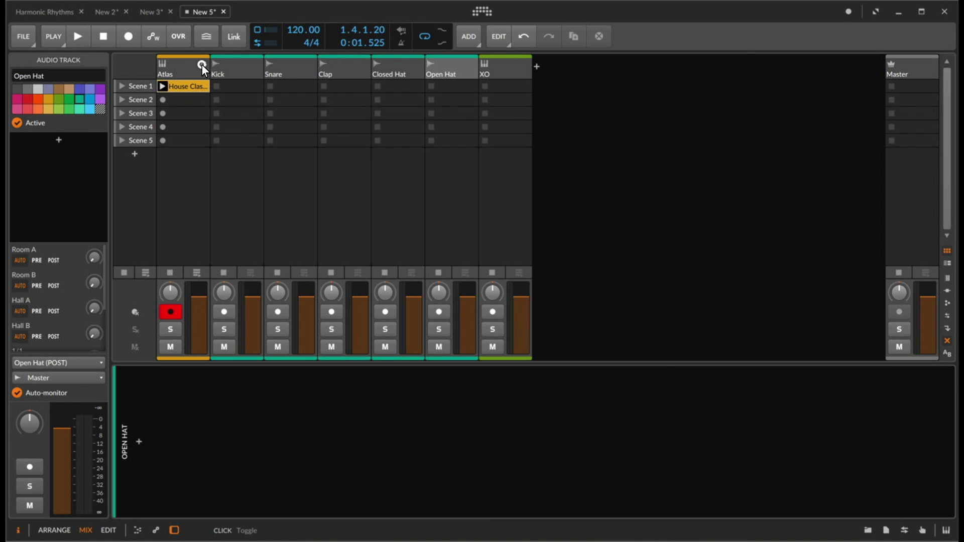
{"action": "left_click", "coordinate": [202, 64]}
{"action": "key", "text": "space"}
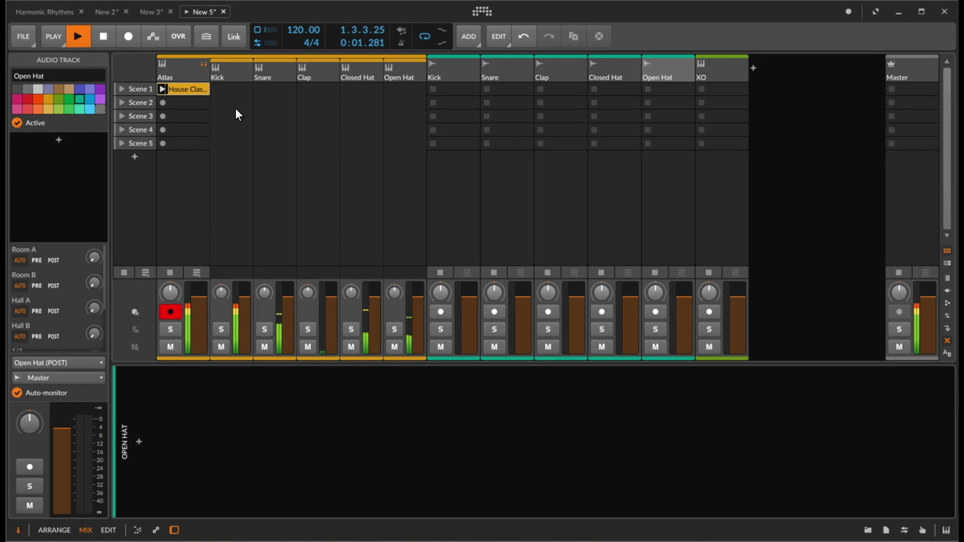
{"action": "left_click", "coordinate": [236, 71]}
{"action": "left_click", "coordinate": [139, 450]}
{"action": "type", "text": "eq"}
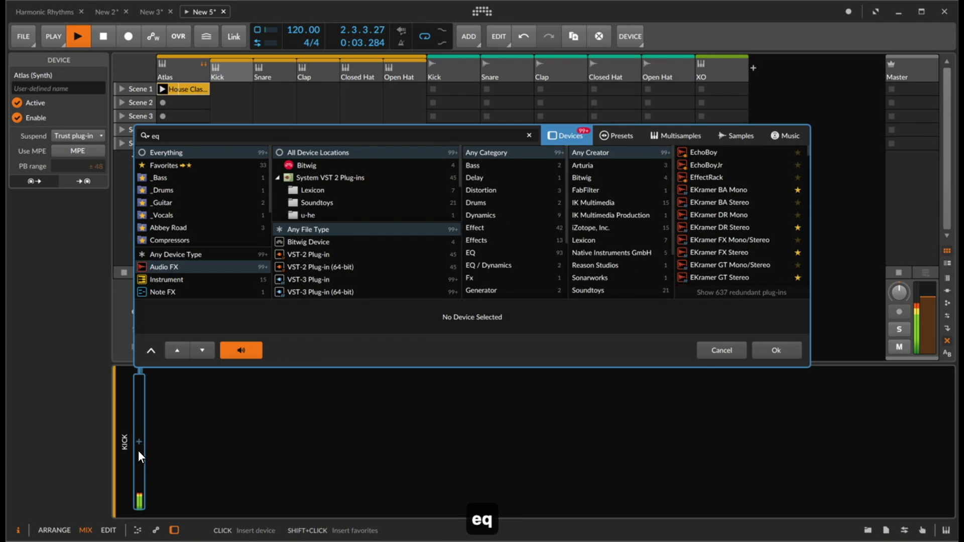
{"action": "key", "text": "Down"}
{"action": "key", "text": "Return"}
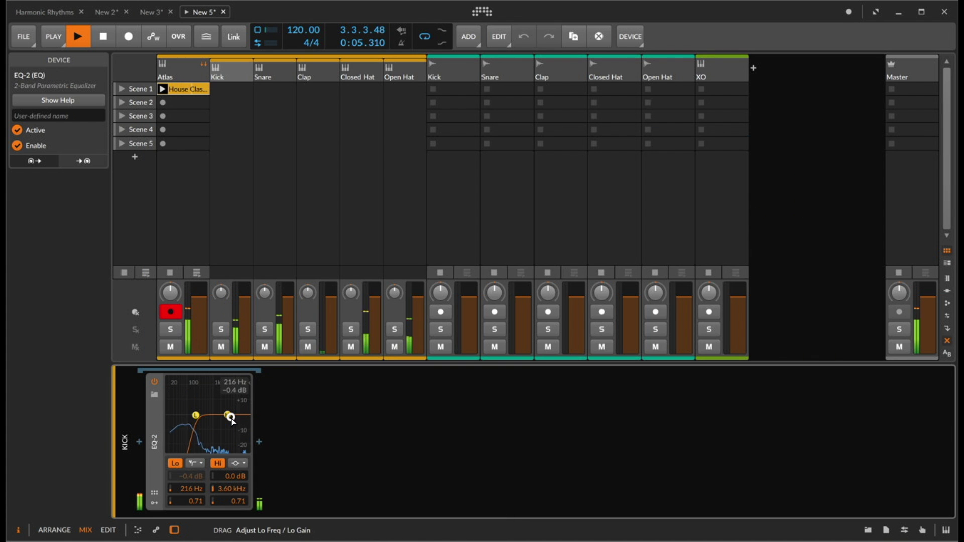
Insert Reaktor 6 on the Clap chain by mistake, then remove it
{"action": "left_click", "coordinate": [320, 74]}
{"action": "left_click", "coordinate": [141, 441]}
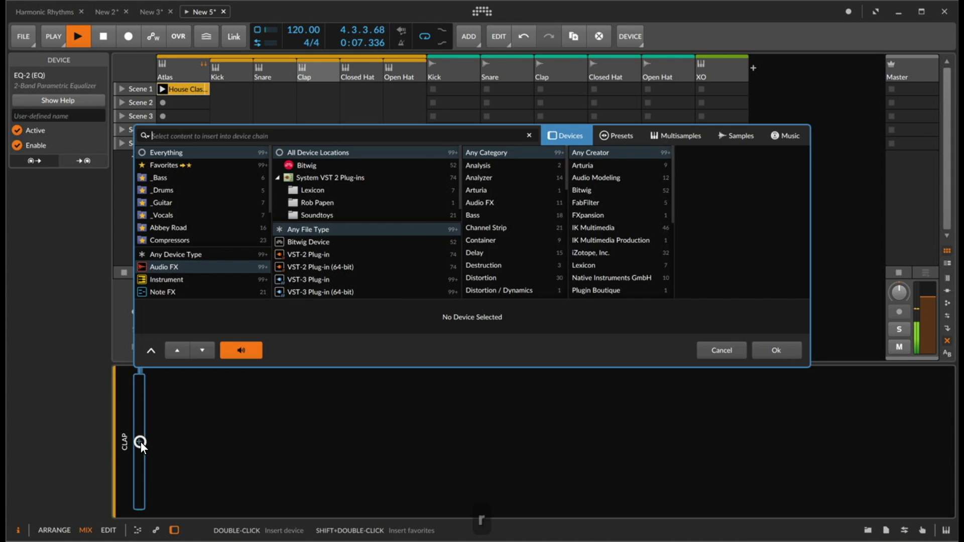
{"action": "type", "text": "rea"}
{"action": "key", "text": "Down"}
{"action": "key", "text": "Return"}
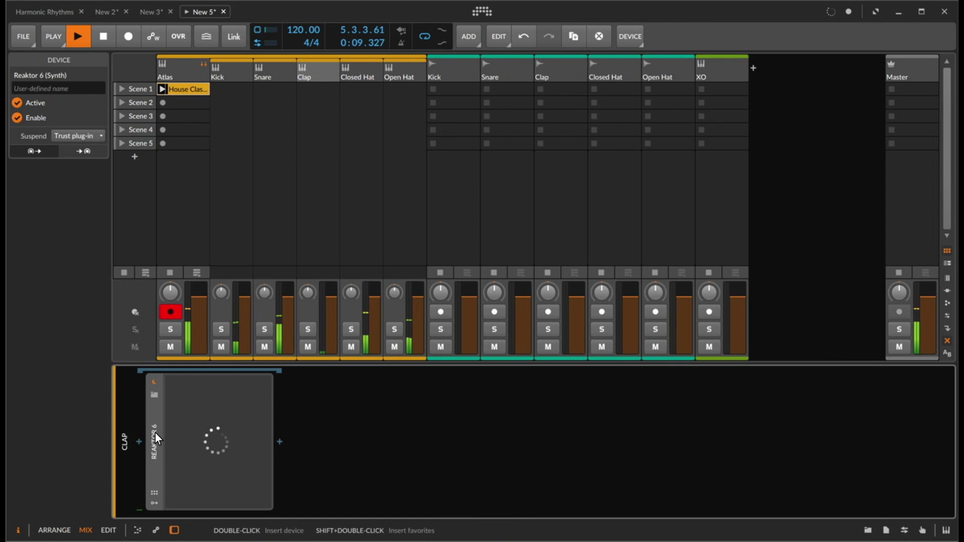
{"action": "key", "text": "BackSpace"}
Add a Reverb to the Clap chain, lengthen its decay from 1.26 s, and stop playback
{"action": "left_click", "coordinate": [135, 444]}
{"action": "type", "text": "rev"}
{"action": "key", "text": "Down"}
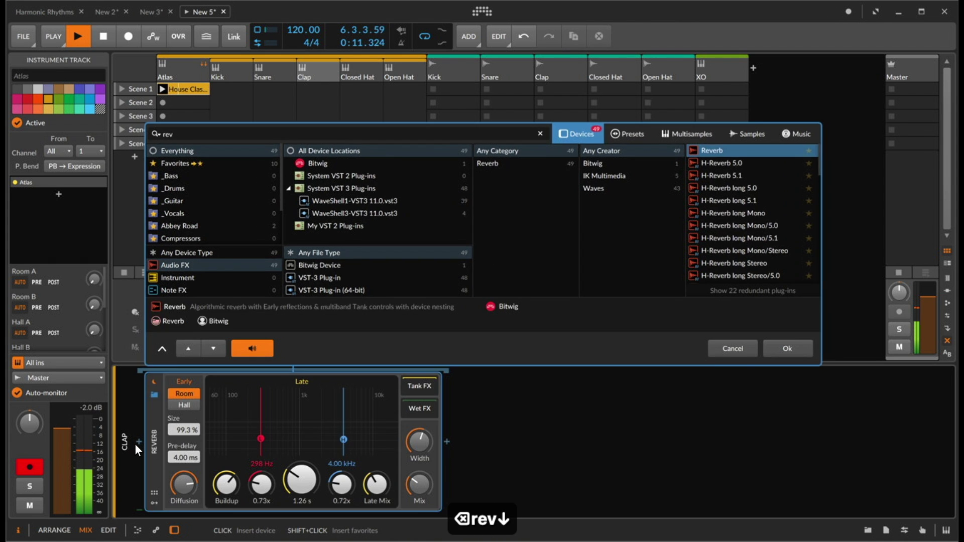
{"action": "key", "text": "Return"}
{"action": "left_click_drag", "start_coordinate": [306, 482], "coordinate": [308, 471]}
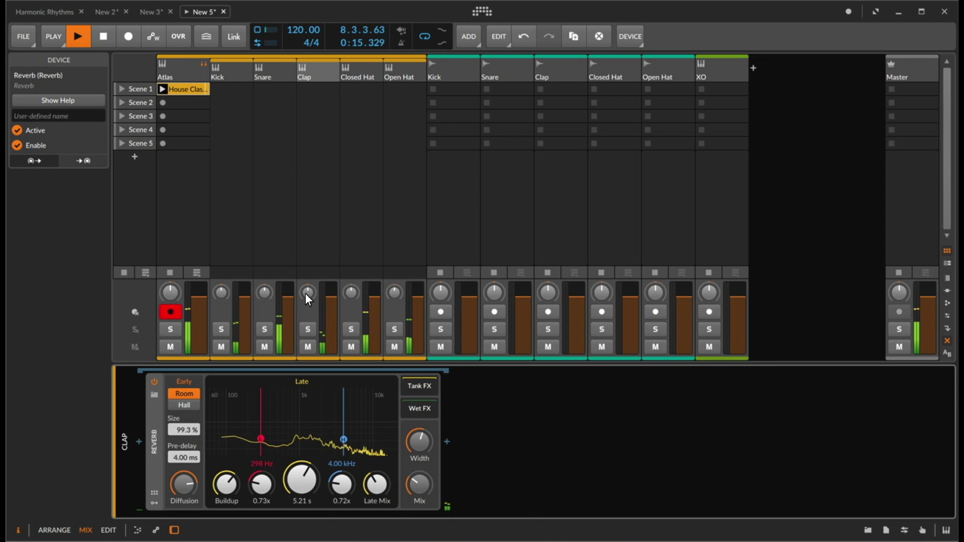
{"action": "key", "text": "space"}
Switch off the Clap chain's Reverb and the Kick EQ-2's low band
{"action": "left_click", "coordinate": [153, 382]}
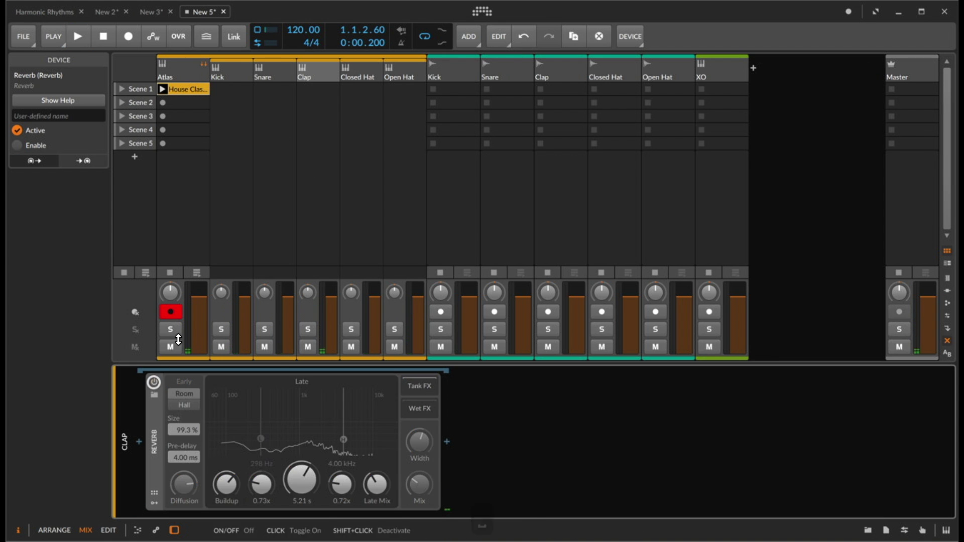
{"action": "left_click", "coordinate": [223, 72]}
{"action": "left_click", "coordinate": [174, 463]}
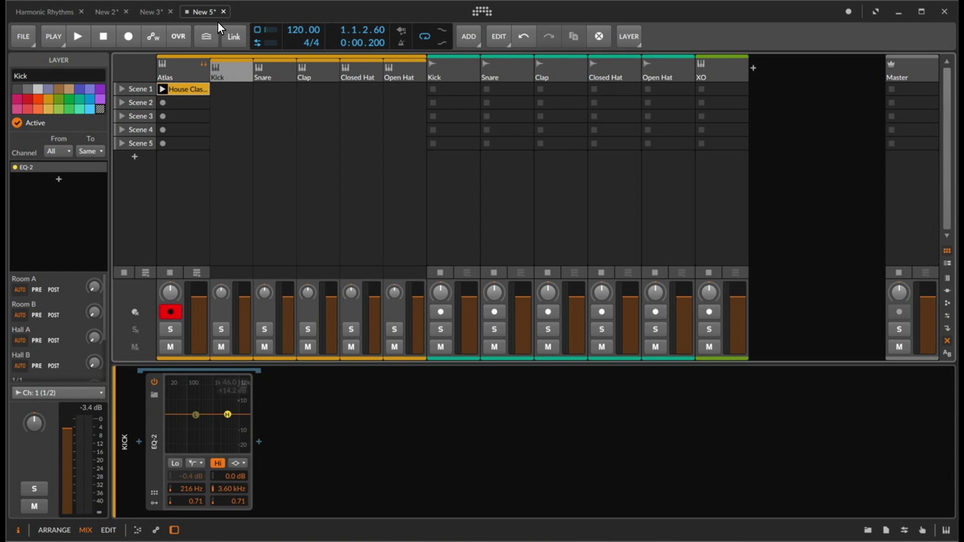
Duplicate the House Classic 1 clip into Scene 2 and launch the copy
{"action": "left_click", "coordinate": [191, 92]}
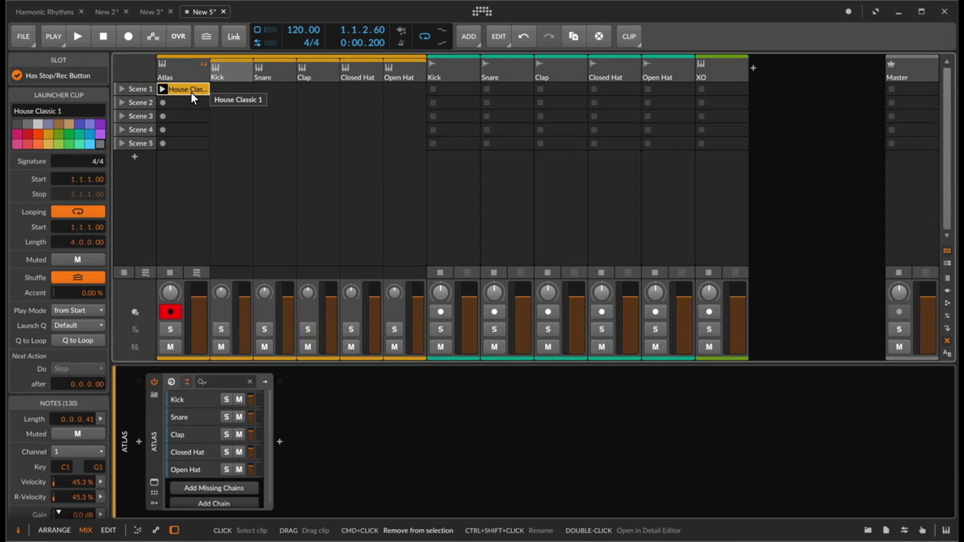
{"action": "key", "text": "super+d"}
{"action": "double_click", "coordinate": [188, 102]}
{"action": "key", "text": "BackSpace"}
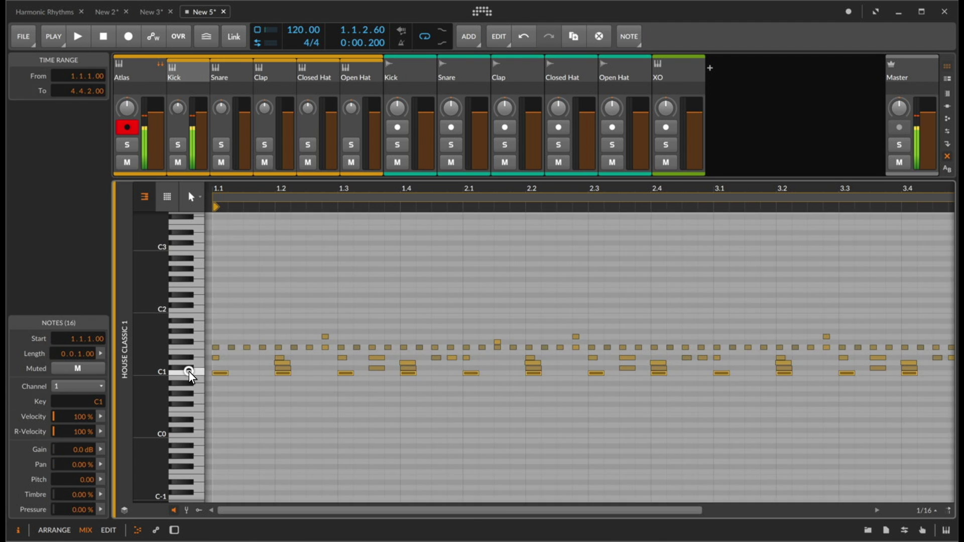
{"action": "key", "text": "e"}
{"action": "left_click", "coordinate": [162, 102]}
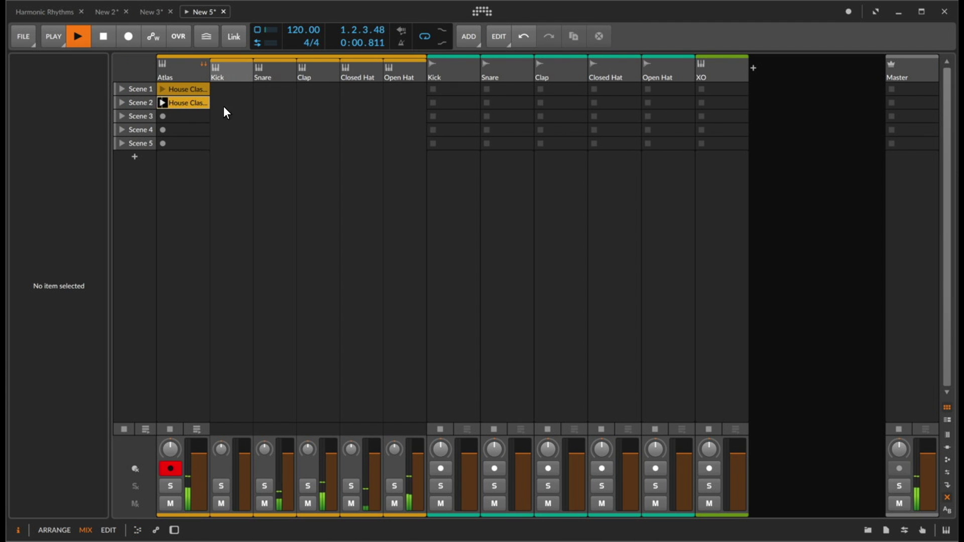
Disarm the Atlas track and select the Kick audio track
{"action": "left_click", "coordinate": [186, 84]}
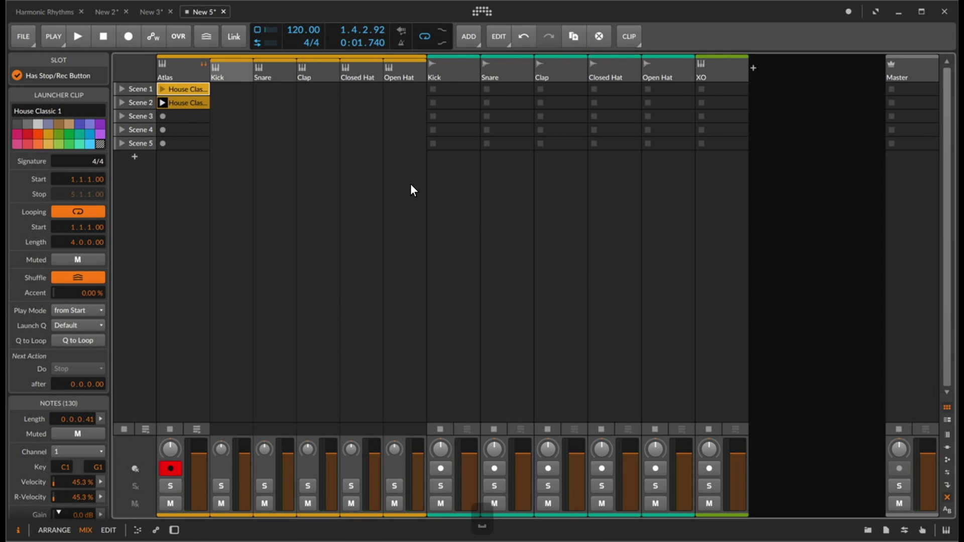
{"action": "key", "text": "a"}
{"action": "left_click", "coordinate": [452, 64]}
Record-arm the five audio tracks from Kick through Open Hat
{"action": "left_click", "coordinate": [680, 67], "text": "shift"}
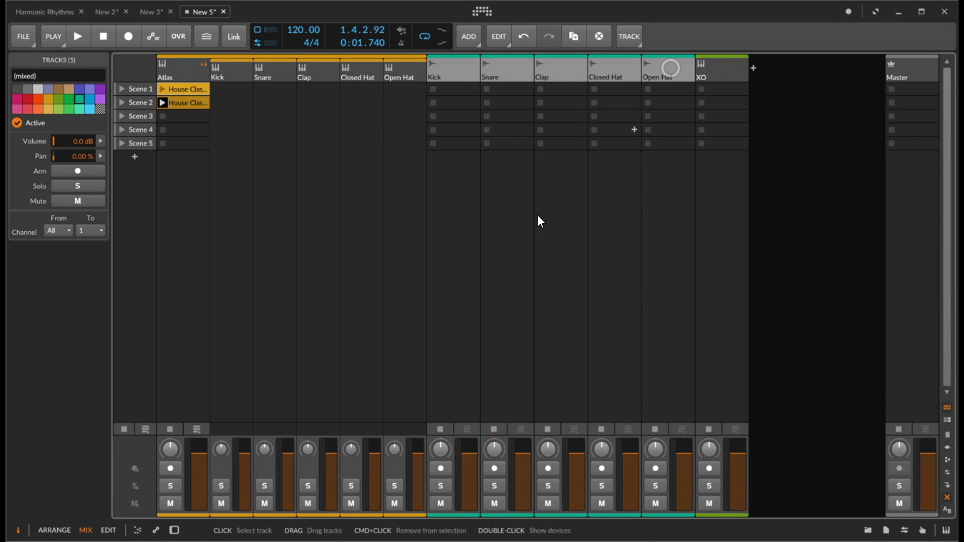
{"action": "left_click", "coordinate": [85, 168]}
{"action": "left_click", "coordinate": [450, 91]}
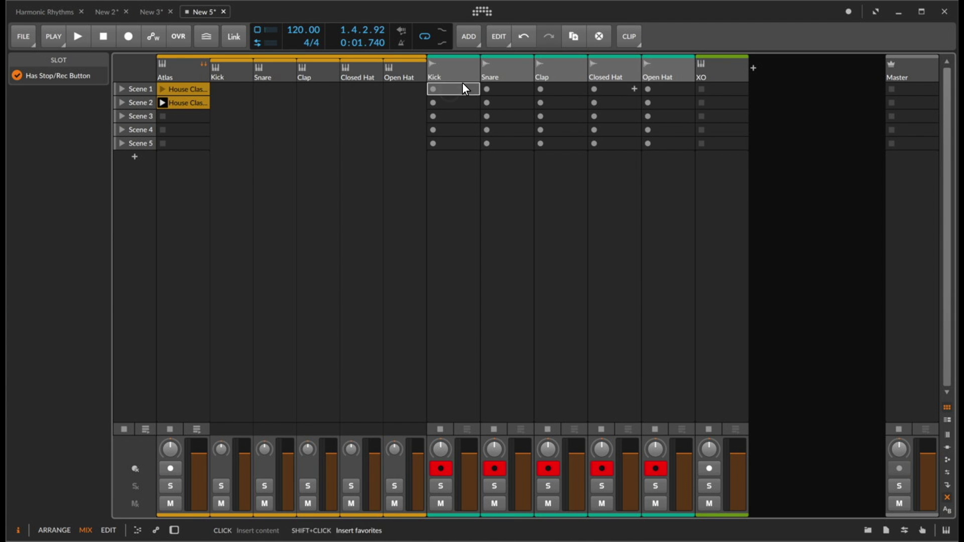
{"action": "left_click", "coordinate": [680, 83], "text": "shift"}
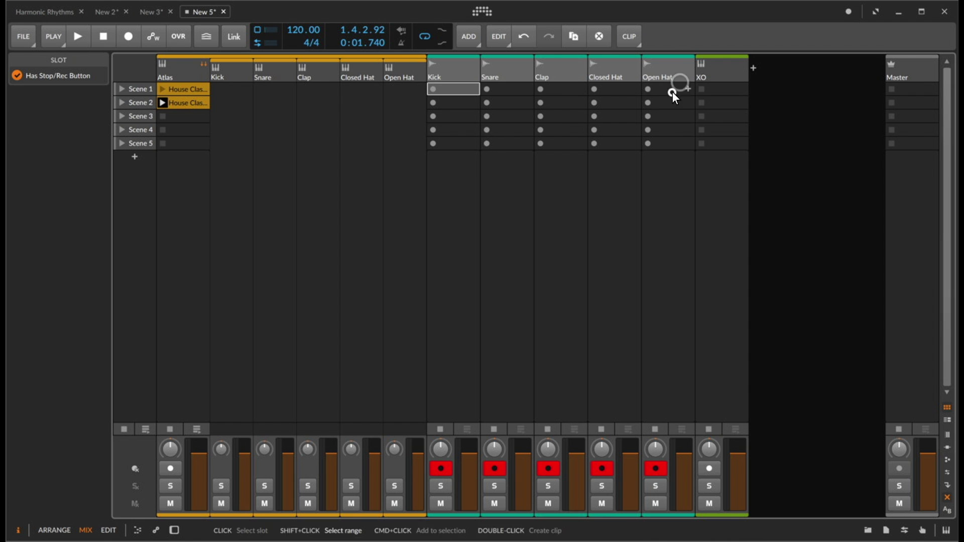
Record the Scene 1 slots while House Classic plays, then move the clips to bar 1
{"action": "left_click", "coordinate": [162, 89]}
{"action": "left_click", "coordinate": [456, 88]}
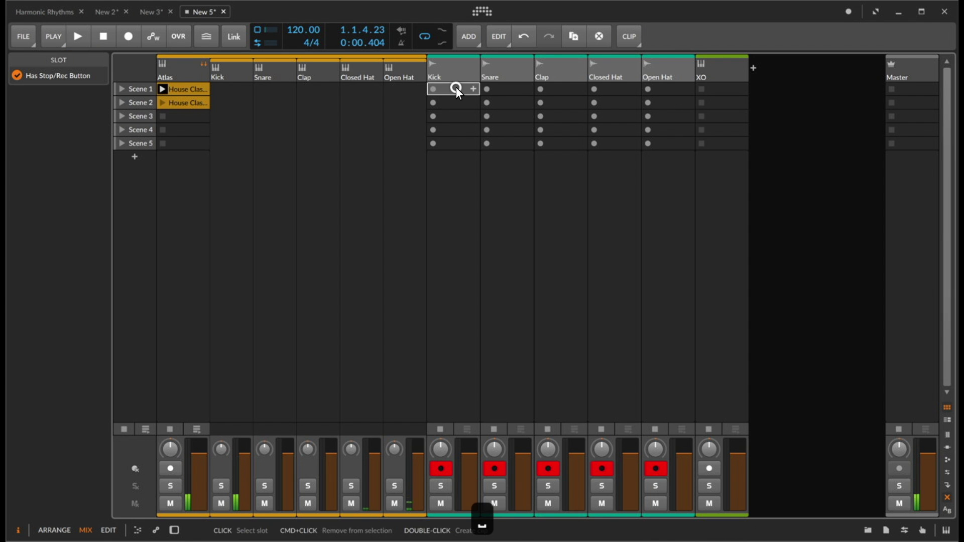
{"action": "left_click", "coordinate": [675, 86], "text": "shift"}
{"action": "key", "text": "Return"}
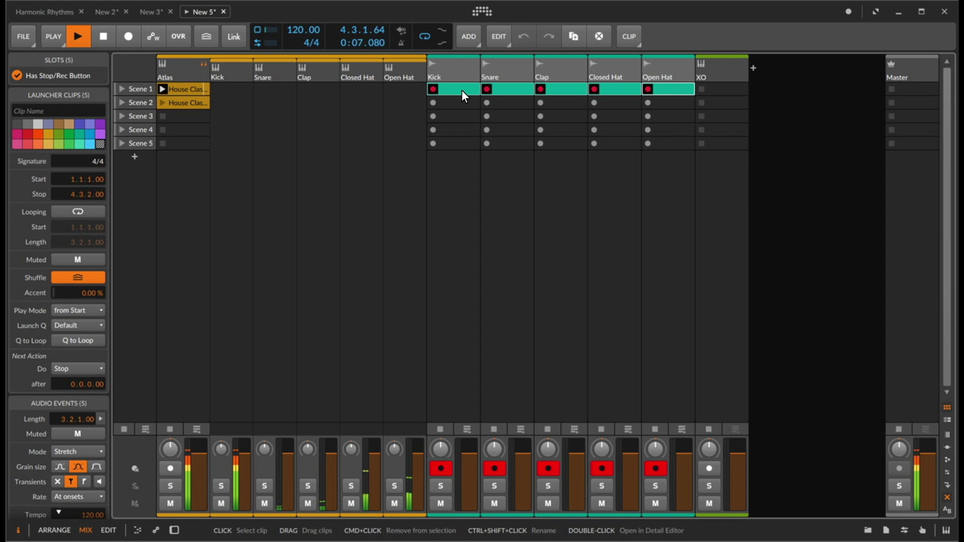
{"action": "key", "text": "space"}
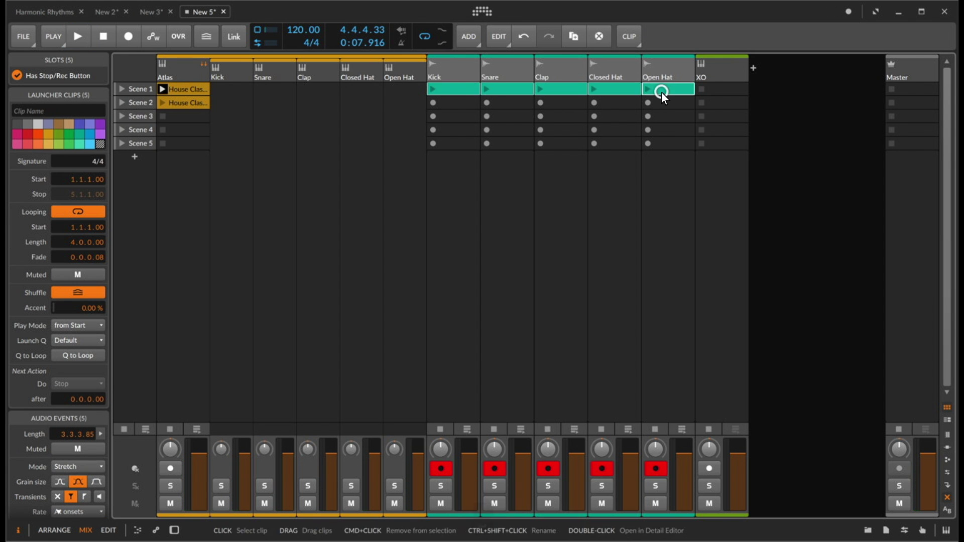
{"action": "left_click_drag", "start_coordinate": [460, 83], "coordinate": [242, 168]}
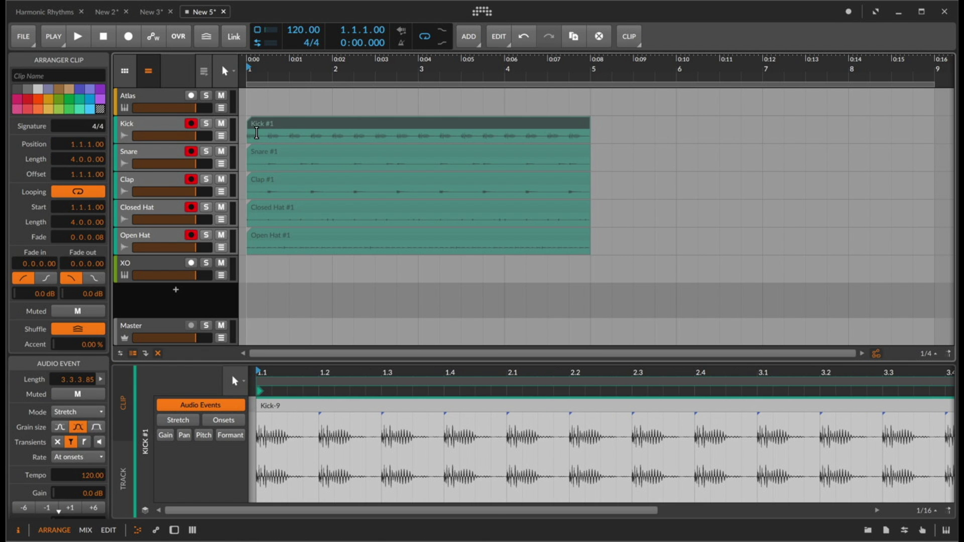
Duplicate the 1.1.1–1.1.3 range of the Kick clip and replay from bar 1
{"action": "key", "text": "super+1"}
{"action": "left_click", "coordinate": [257, 134]}
{"action": "left_click_drag", "start_coordinate": [258, 134], "coordinate": [245, 131]}
{"action": "key", "text": "super+d"}
{"action": "key", "text": "1"}
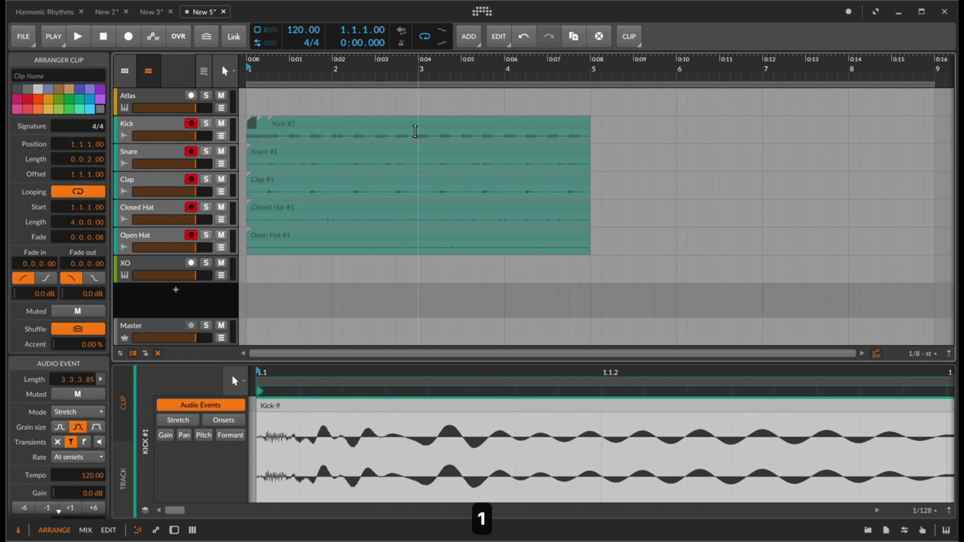
{"action": "key", "text": "space"}
{"action": "key", "text": "space"}
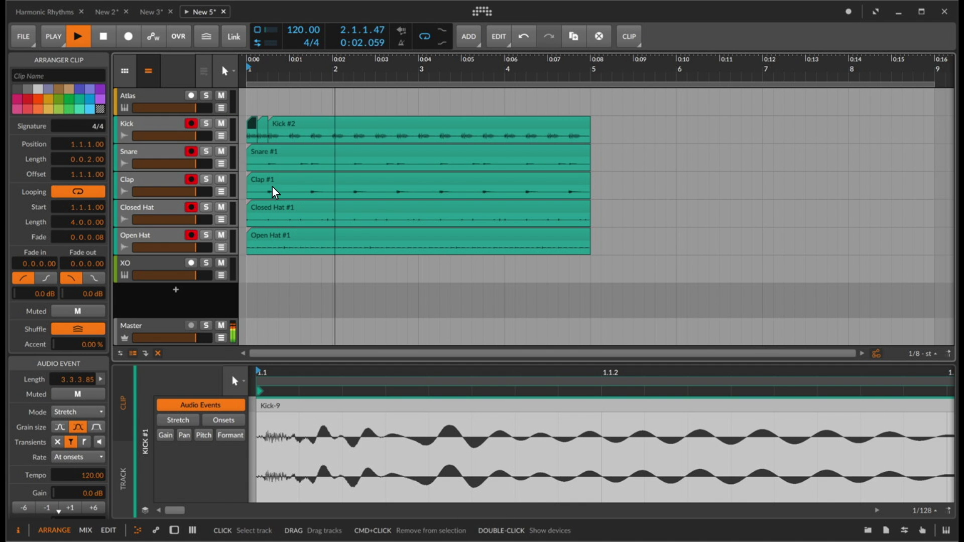
{"action": "key", "text": "space"}
Delete the Atlas through Open Hat tracks and open the XO plugin window
{"action": "left_click", "coordinate": [191, 207]}
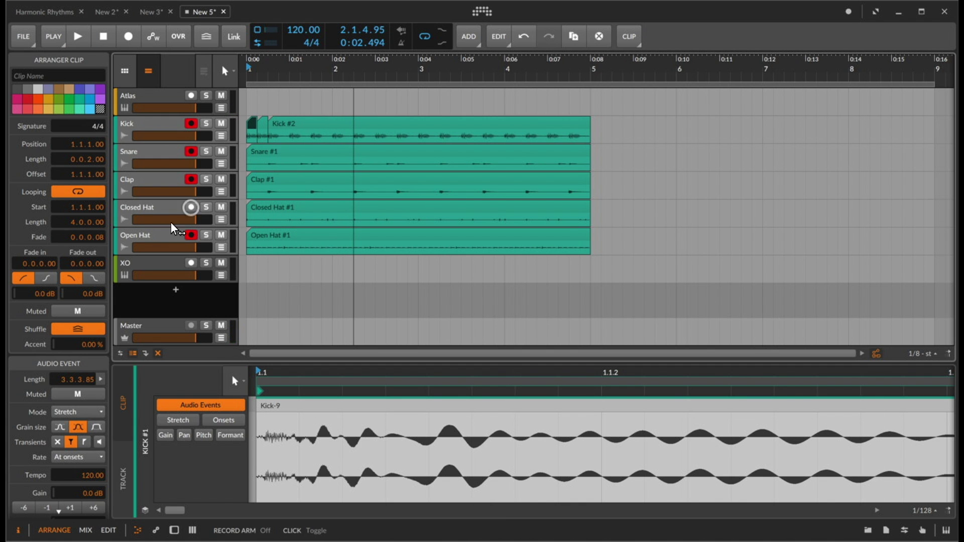
{"action": "left_click", "coordinate": [147, 234], "text": "shift"}
{"action": "left_click", "coordinate": [140, 93]}
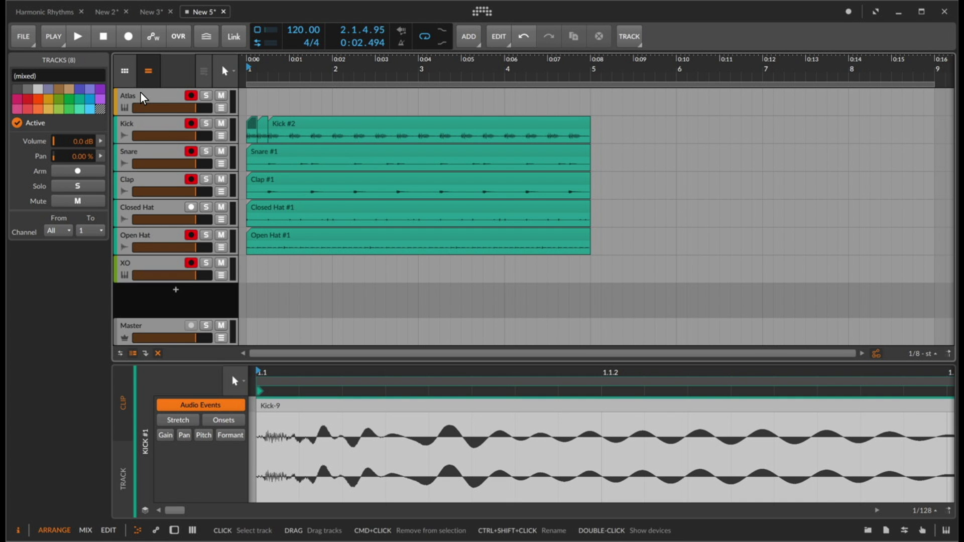
{"action": "left_click", "coordinate": [129, 233], "text": "shift"}
{"action": "key", "text": "BackSpace"}
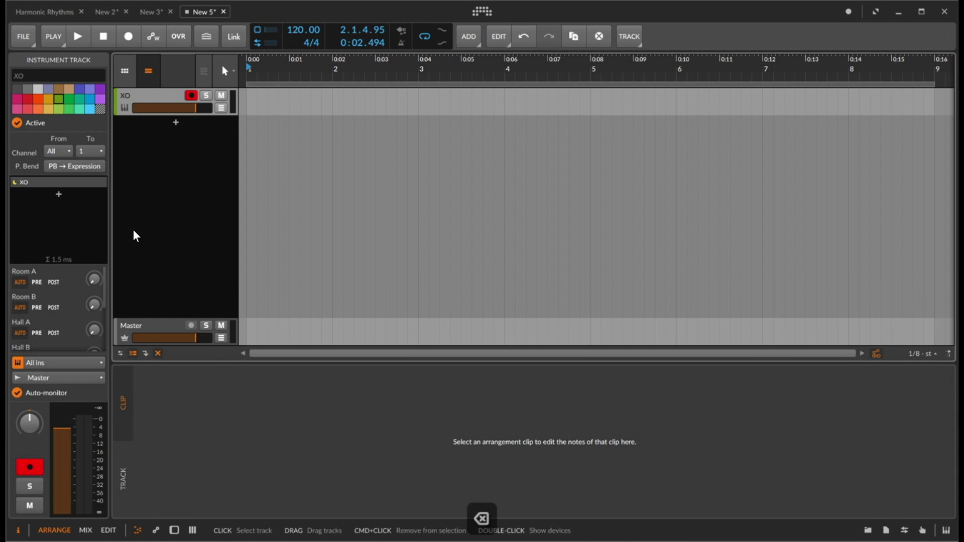
{"action": "left_click", "coordinate": [144, 91]}
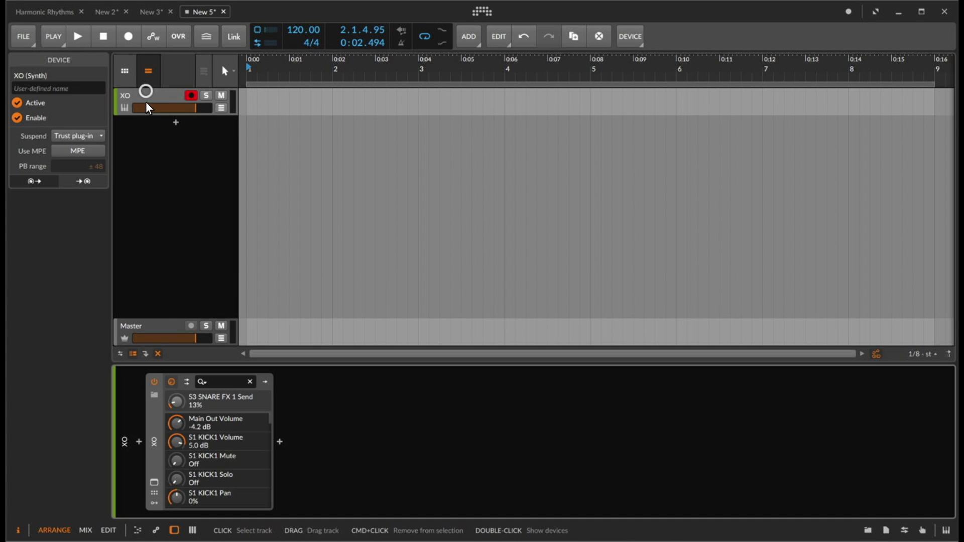
{"action": "left_click", "coordinate": [150, 483]}
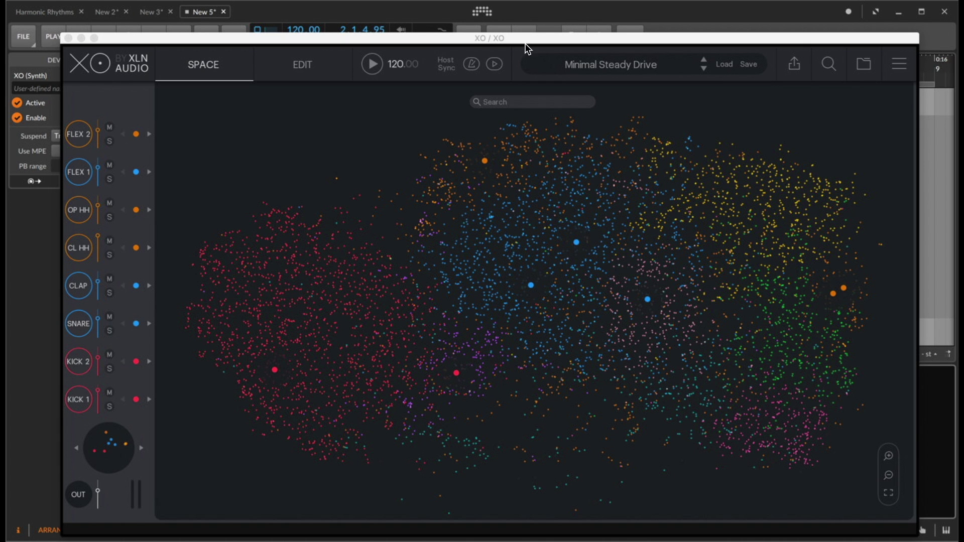
Enable XO's Host Sync and start playback to hear the beat
{"action": "left_click", "coordinate": [492, 65]}
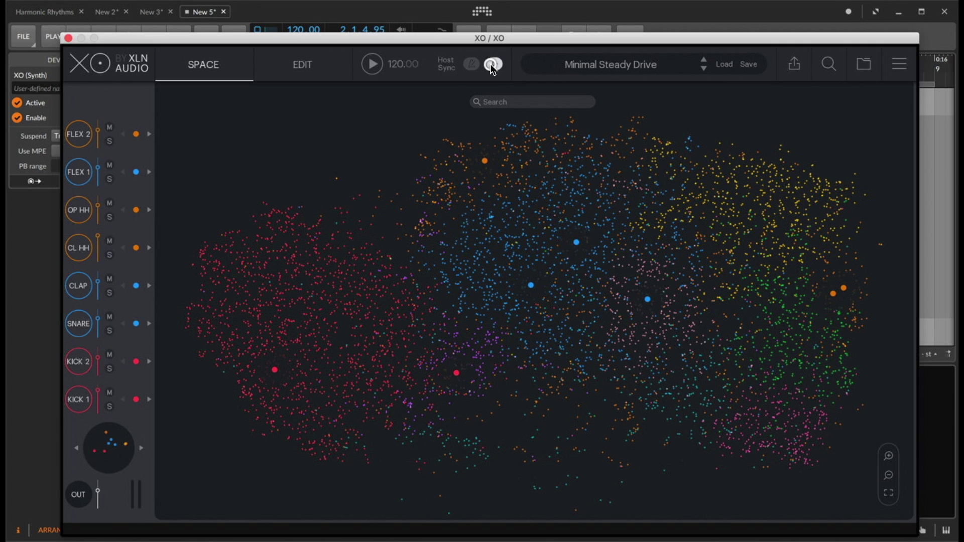
{"action": "left_click", "coordinate": [70, 39]}
{"action": "left_click", "coordinate": [142, 98]}
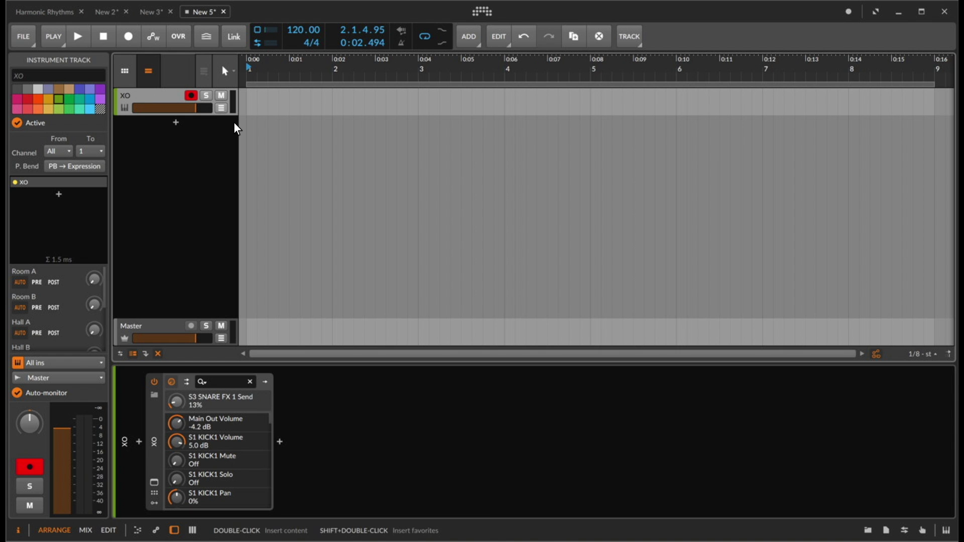
{"action": "key", "text": "space"}
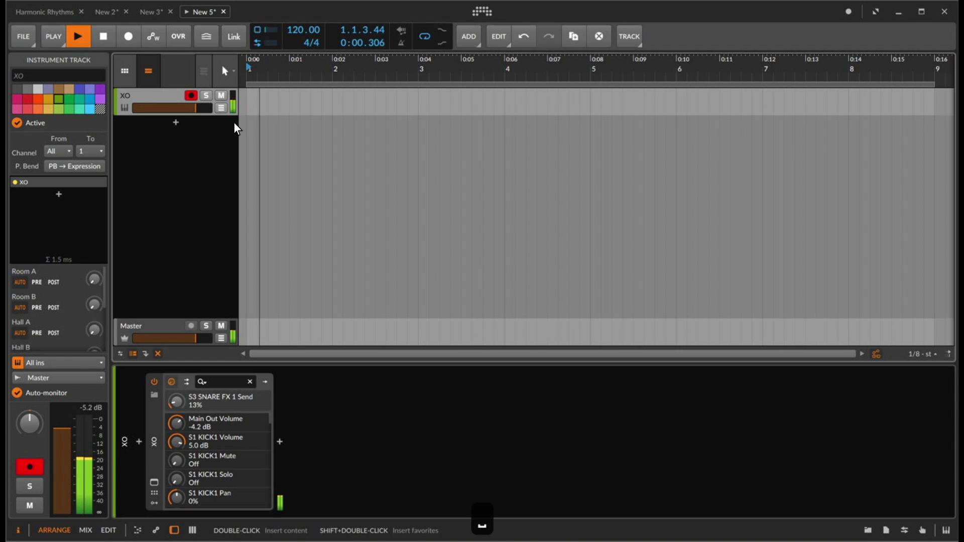
Swap the FLEX 1, CLAP and KICK 2 samples on XO's Space map
{"action": "left_click", "coordinate": [154, 486]}
{"action": "left_click", "coordinate": [143, 445]}
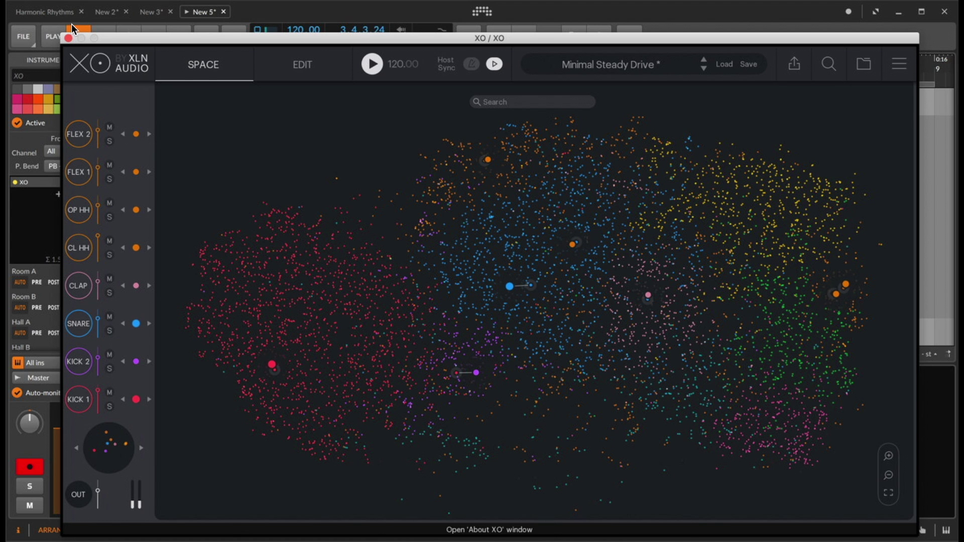
{"action": "key", "text": "space"}
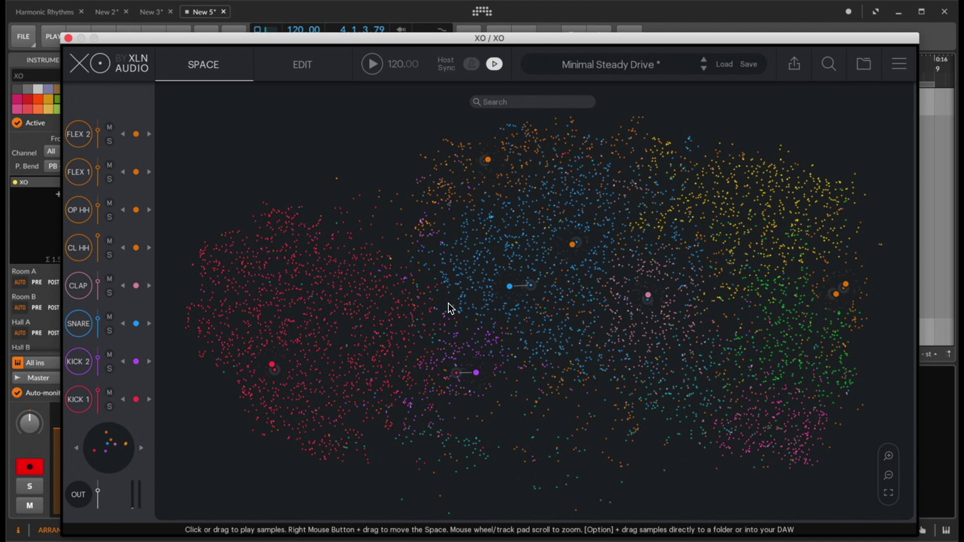
{"action": "left_click", "coordinate": [305, 61]}
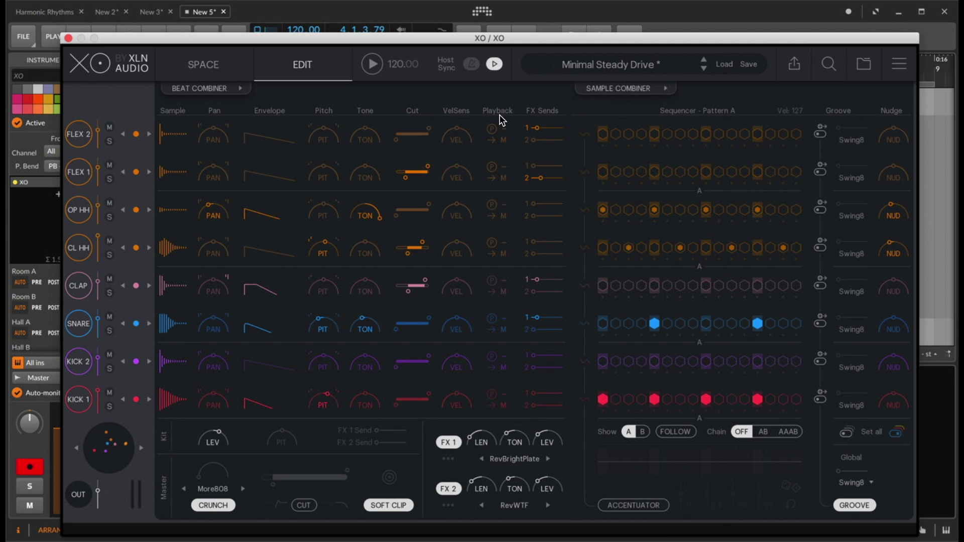
Route XO's FLEX 2, FLEX 1, OP HH and CL HH slots to Buses 1–4
{"action": "left_click", "coordinate": [503, 140]}
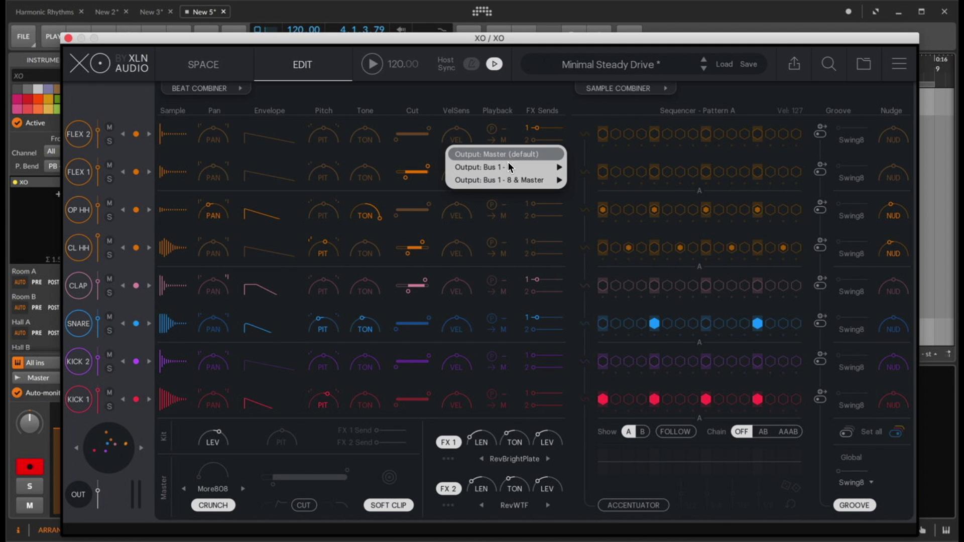
{"action": "mouse_move", "coordinate": [523, 168]}
{"action": "left_click", "coordinate": [605, 169]}
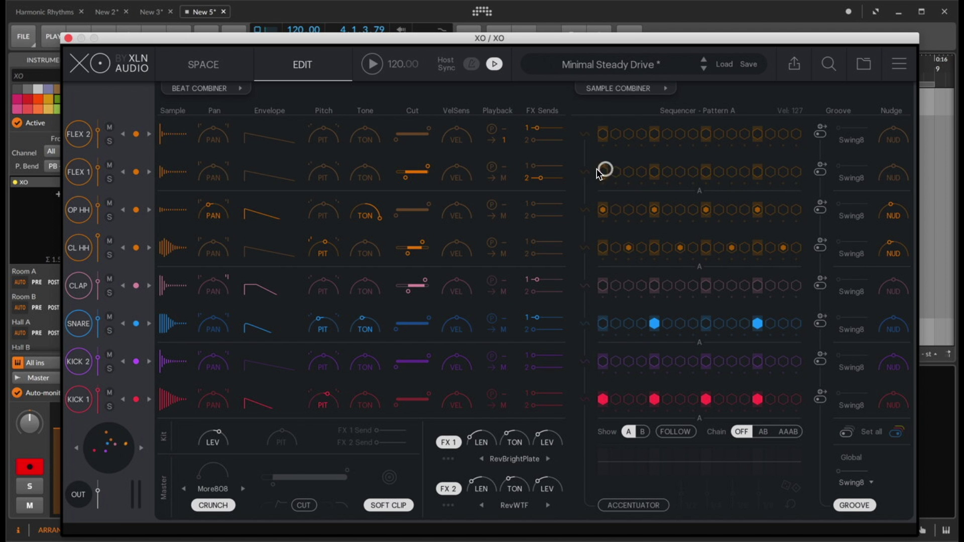
{"action": "left_click", "coordinate": [506, 179]}
{"action": "mouse_move", "coordinate": [542, 208]}
{"action": "left_click", "coordinate": [589, 217]}
{"action": "left_click", "coordinate": [502, 215]}
{"action": "mouse_move", "coordinate": [515, 246]}
{"action": "left_click", "coordinate": [595, 270]}
{"action": "left_click", "coordinate": [504, 254]}
{"action": "mouse_move", "coordinate": [544, 283]}
{"action": "left_click", "coordinate": [604, 317]}
Route CLAP, SNARE, KICK 2 and KICK 1 to Buses 5–8, then close XO
{"action": "left_click", "coordinate": [503, 290]}
{"action": "mouse_move", "coordinate": [520, 318]}
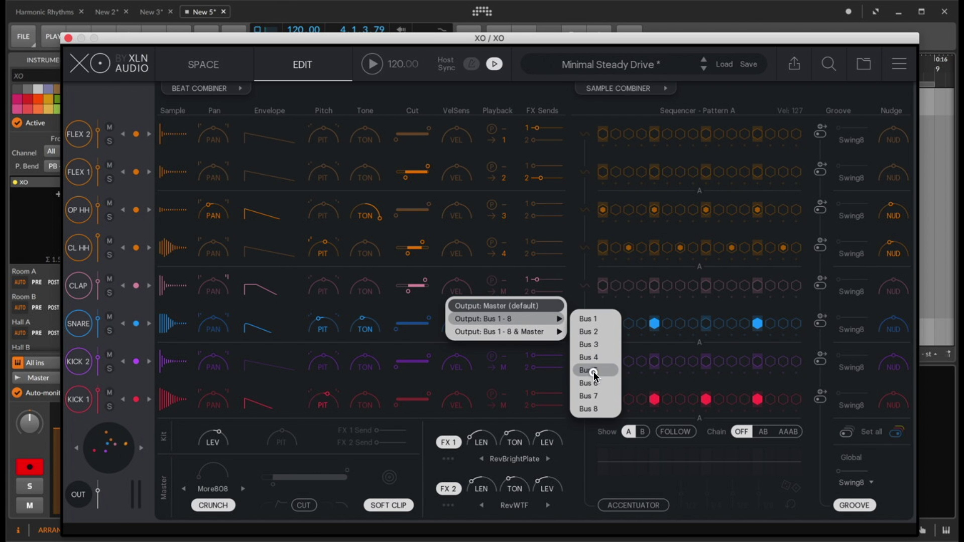
{"action": "left_click", "coordinate": [593, 371]}
{"action": "left_click", "coordinate": [503, 330]}
{"action": "mouse_move", "coordinate": [532, 359]}
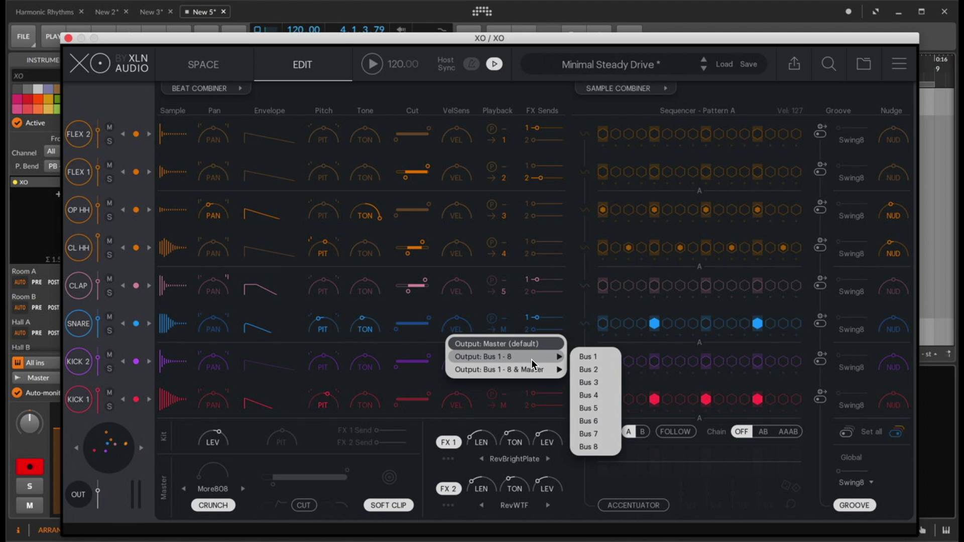
{"action": "left_click", "coordinate": [598, 419]}
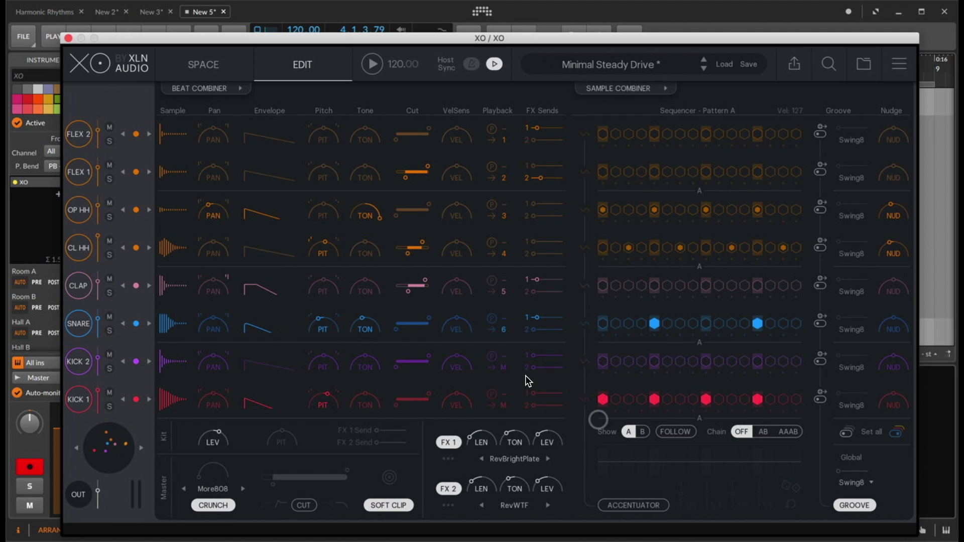
{"action": "left_click", "coordinate": [501, 364]}
{"action": "mouse_move", "coordinate": [543, 395]}
{"action": "left_click", "coordinate": [595, 474]}
{"action": "left_click", "coordinate": [503, 404]}
{"action": "mouse_move", "coordinate": [532, 432]}
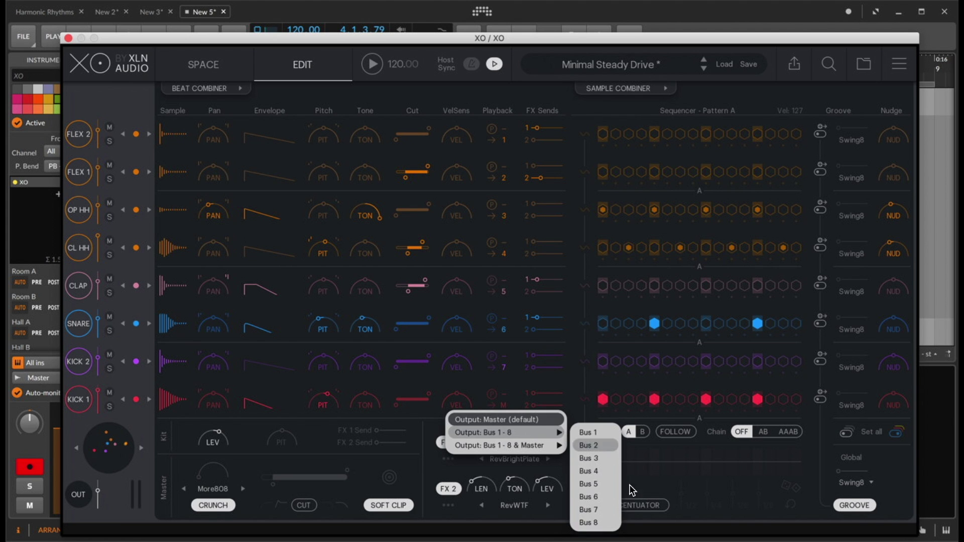
{"action": "left_click", "coordinate": [605, 523]}
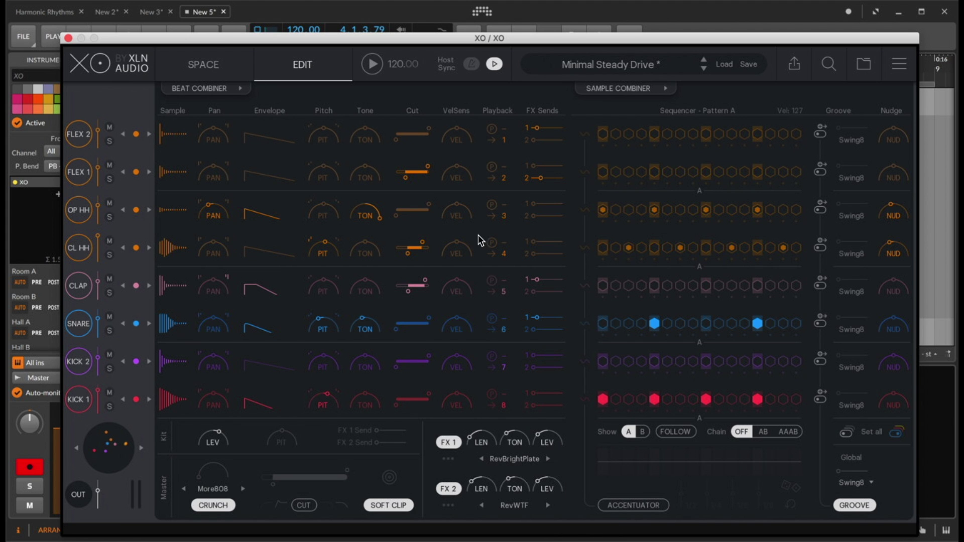
{"action": "left_click", "coordinate": [70, 38]}
Add Missing Chains on XO for its Master and Bus 1–8 outputs, then reopen XO
{"action": "key", "text": "space"}
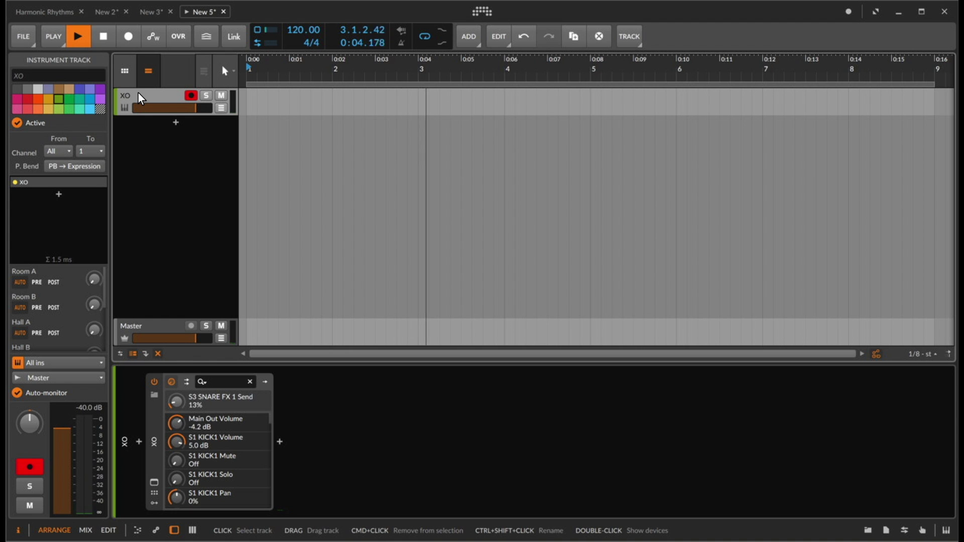
{"action": "key", "text": "space"}
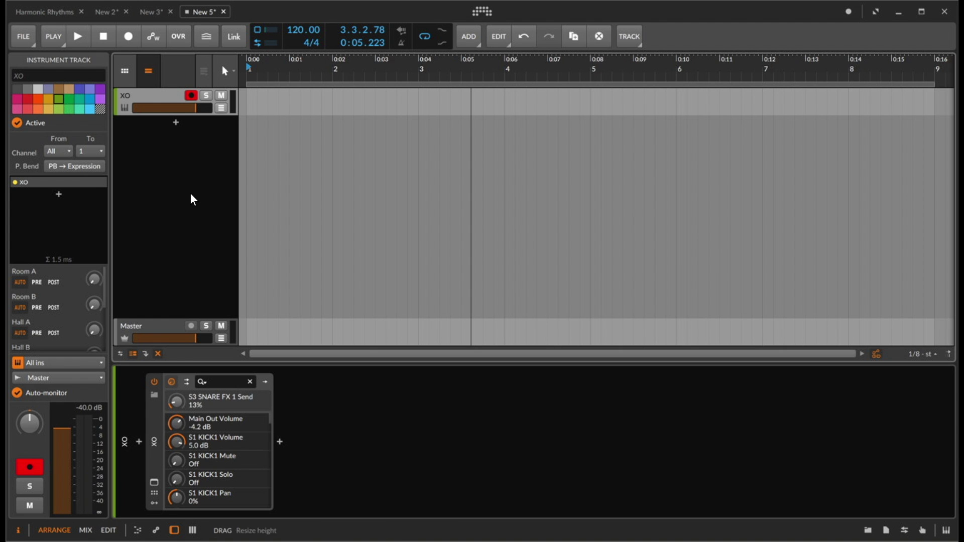
{"action": "left_click", "coordinate": [153, 428]}
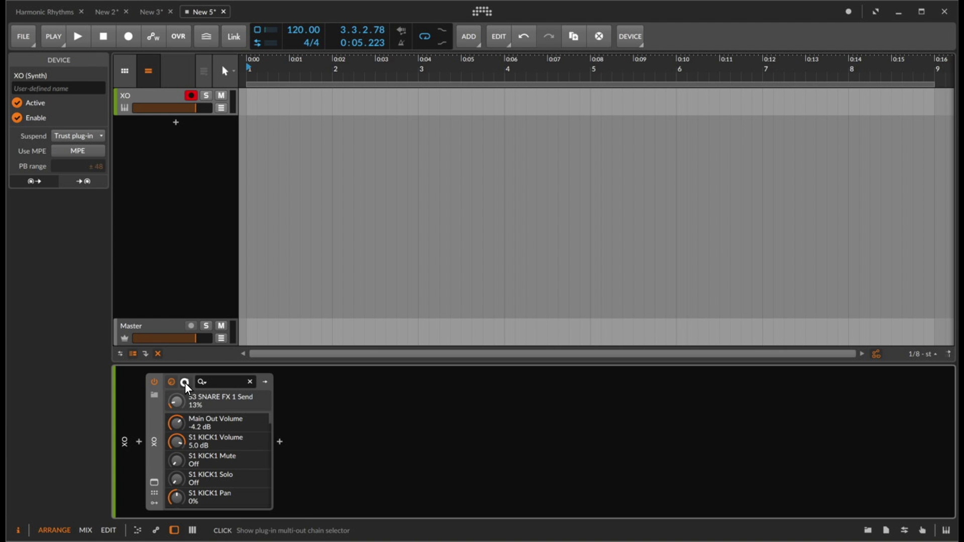
{"action": "left_click", "coordinate": [184, 386]}
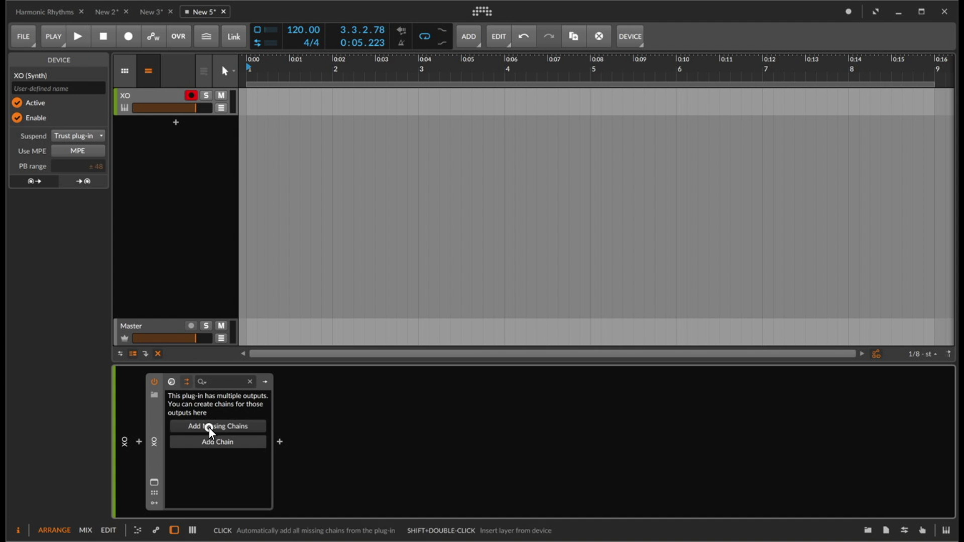
{"action": "left_click", "coordinate": [207, 427]}
{"action": "scroll", "coordinate": [190, 440], "scroll_direction": "down", "scroll_amount": 3}
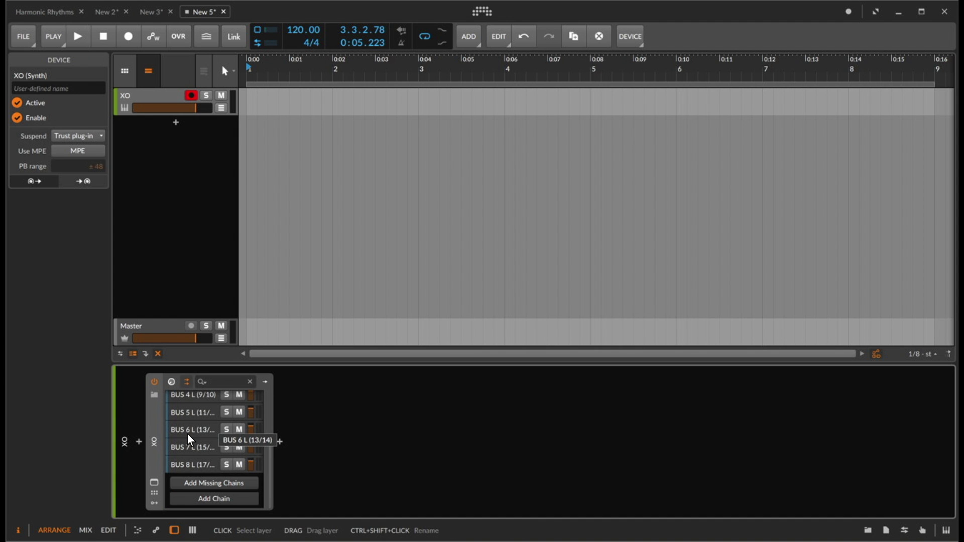
{"action": "key", "text": "space"}
{"action": "scroll", "coordinate": [190, 432], "scroll_direction": "up", "scroll_amount": 2}
{"action": "key", "text": "space"}
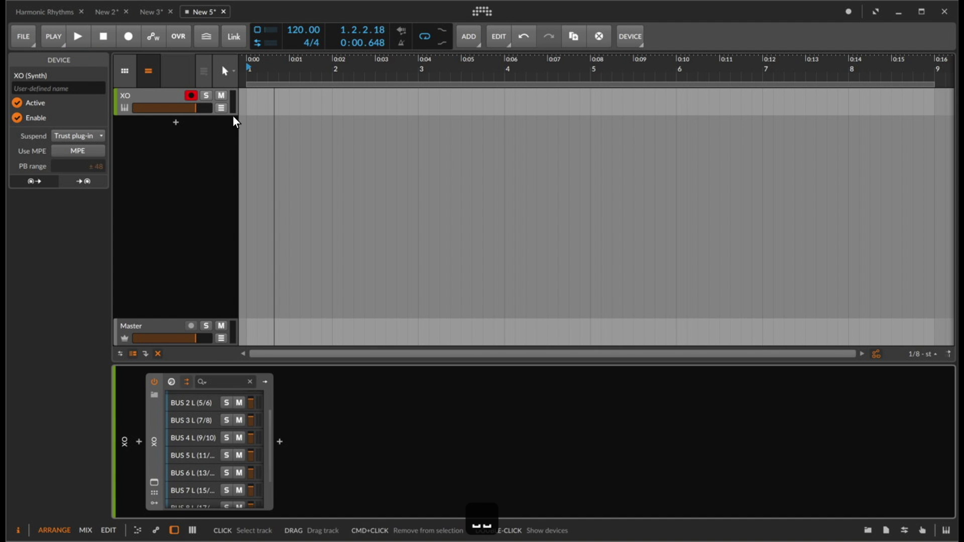
{"action": "left_click", "coordinate": [154, 482]}
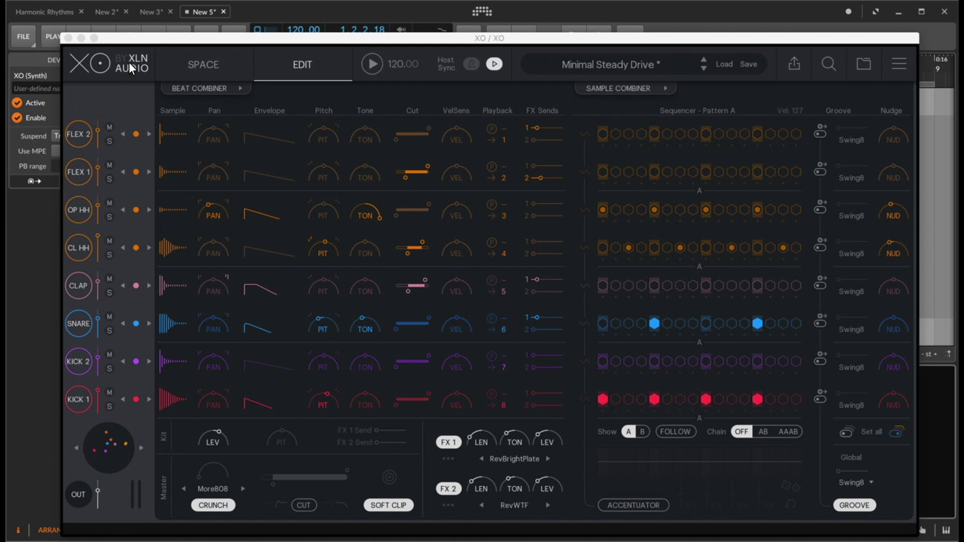
Show XO and its Bus 1–8 channels in the mixer view, then open XO's window
{"action": "left_click", "coordinate": [69, 39]}
{"action": "key", "text": "space"}
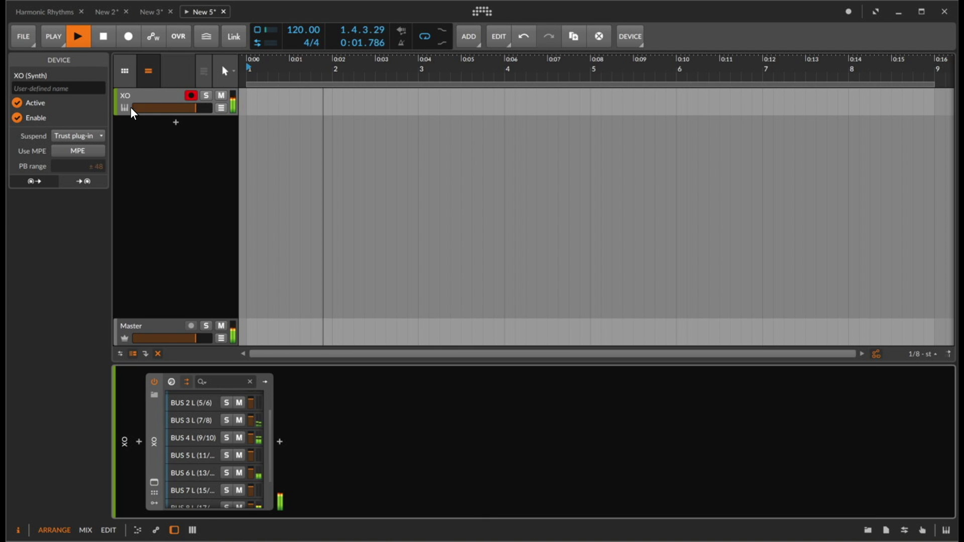
{"action": "key", "text": "alt+2"}
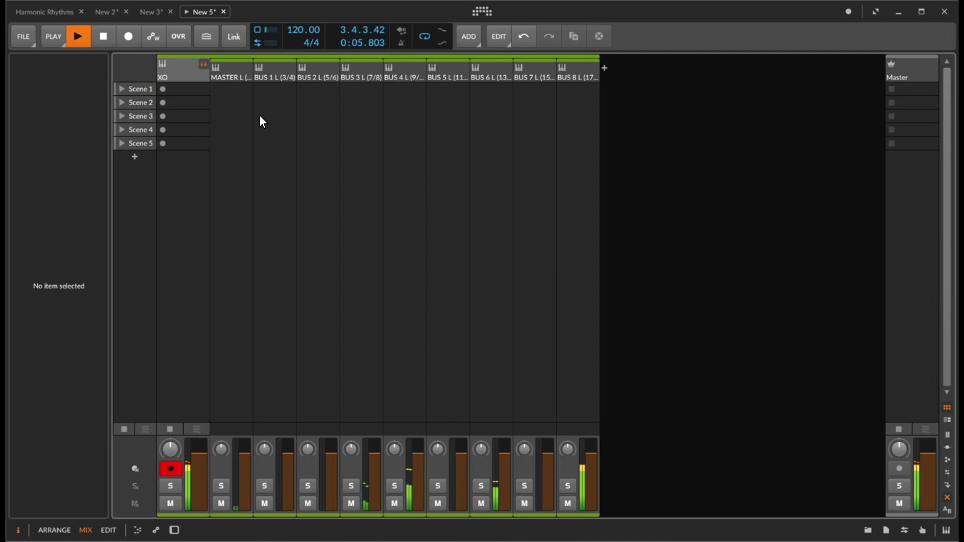
{"action": "left_click", "coordinate": [179, 68]}
{"action": "left_click", "coordinate": [174, 530]}
{"action": "left_click", "coordinate": [155, 481]}
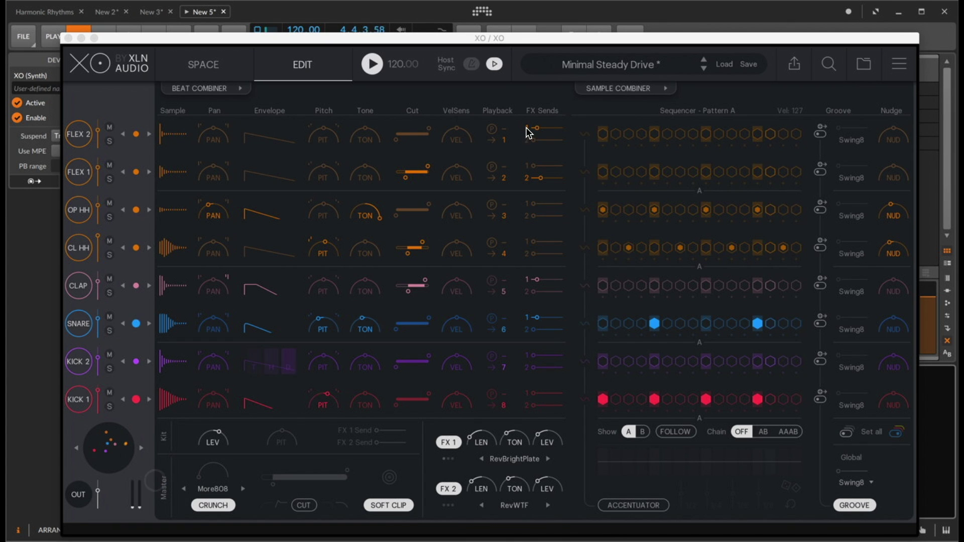
Step through XO's drum presets to More Moosebell and close the plugin window
{"action": "left_click", "coordinate": [703, 68]}
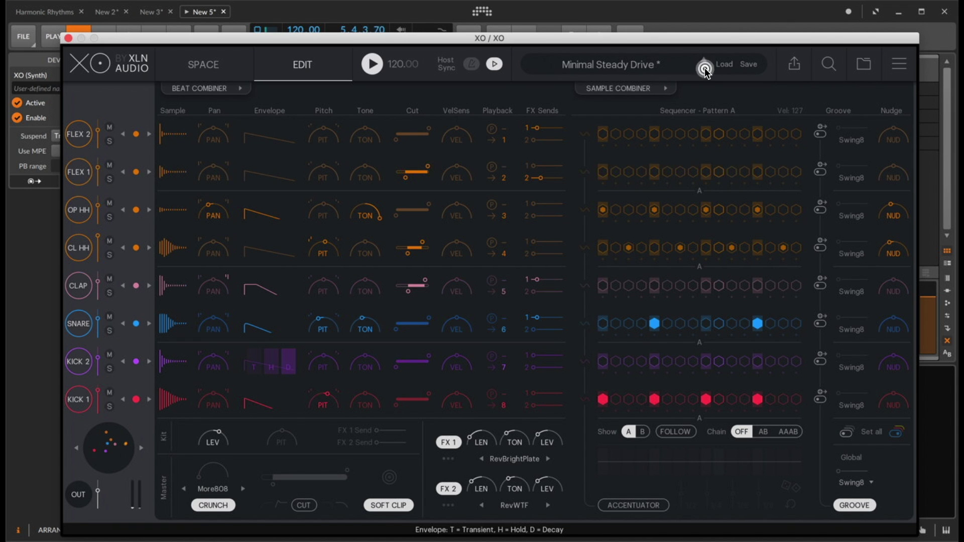
{"action": "left_click", "coordinate": [703, 68]}
{"action": "left_click", "coordinate": [703, 68]}
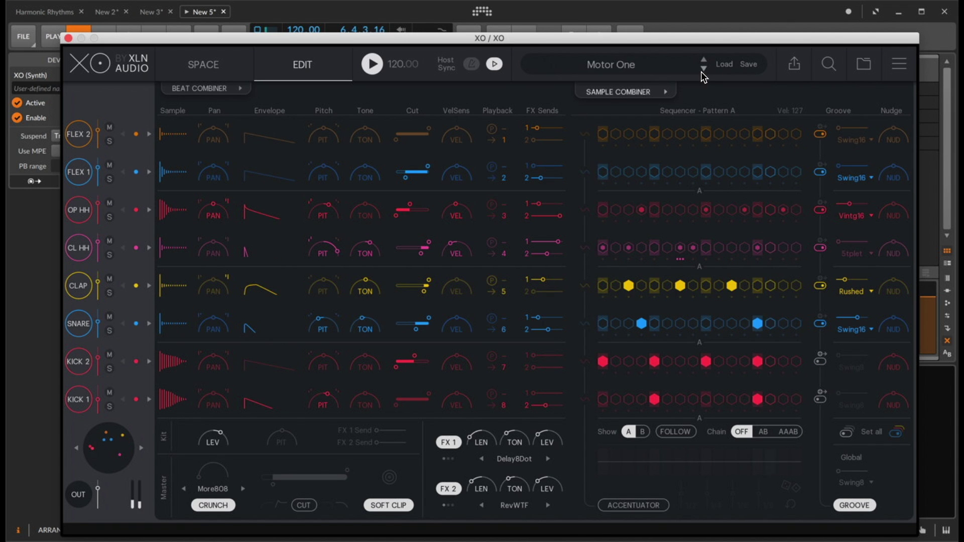
{"action": "left_click", "coordinate": [703, 60]}
{"action": "left_click", "coordinate": [703, 60]}
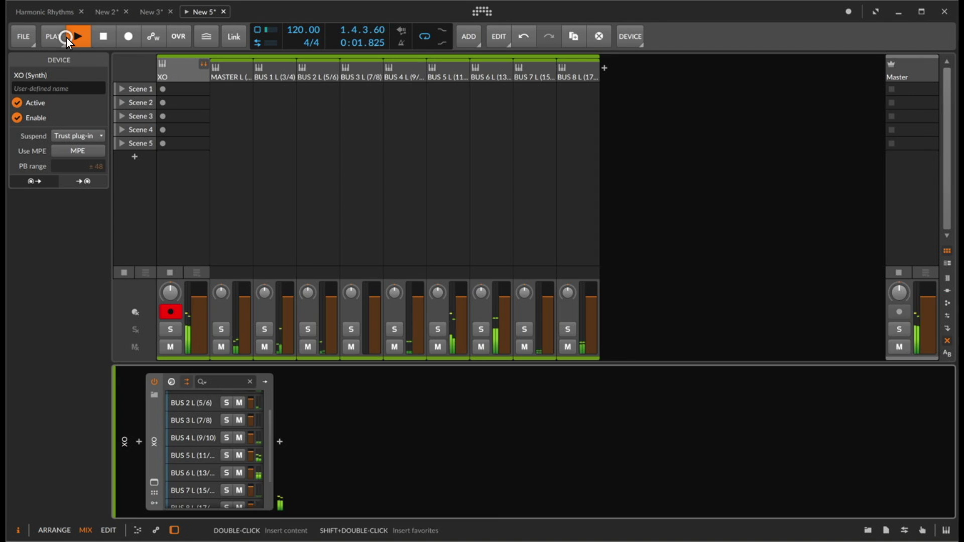
{"action": "left_click", "coordinate": [68, 38]}
With playback running, name the Bus 8 chain Kick and begin naming Bus 7 Kick 2
{"action": "left_click", "coordinate": [585, 69]}
{"action": "key", "text": "space"}
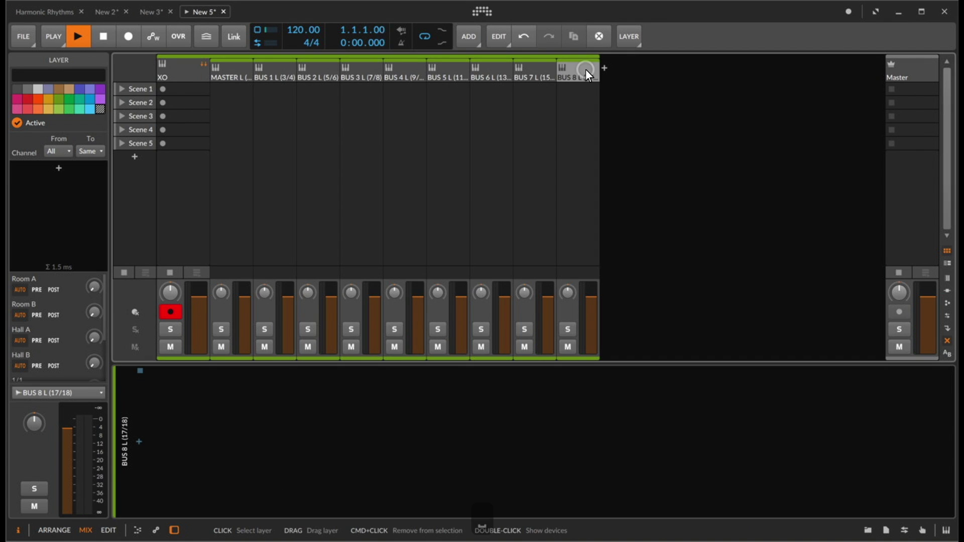
{"action": "type", "text": "Kick"}
{"action": "key", "text": "Return"}
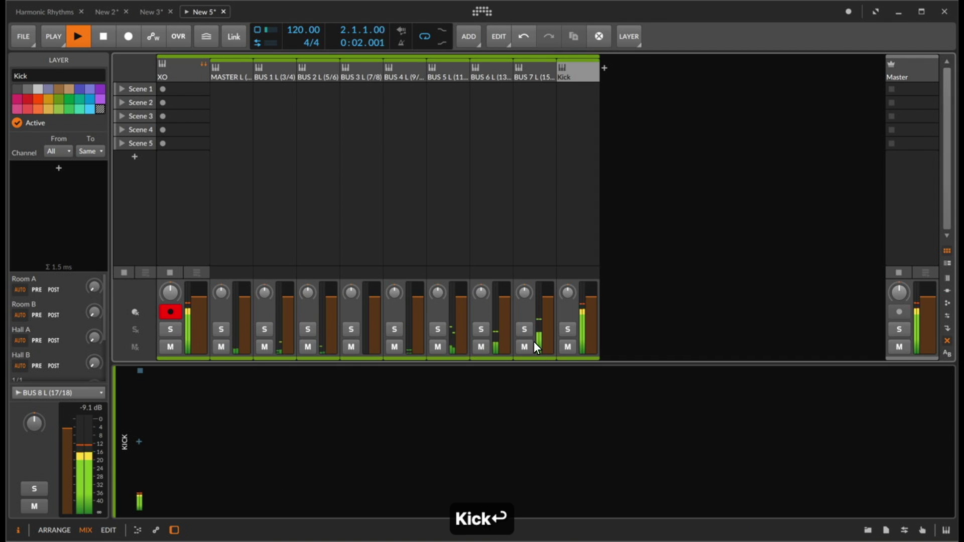
{"action": "left_click", "coordinate": [524, 329]}
{"action": "double_click", "coordinate": [530, 73]}
{"action": "type", "text": "Kick 2"}
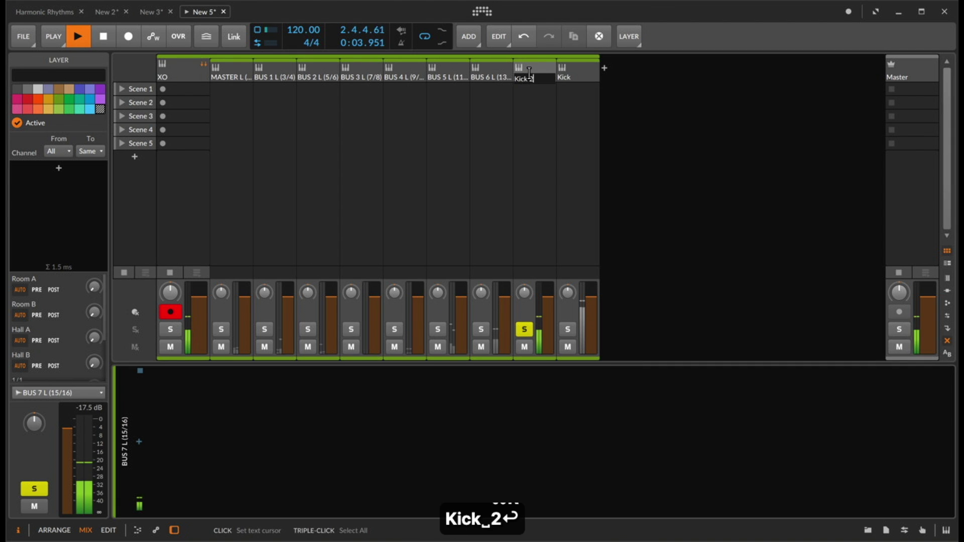
Solo BUS 6 L to audition it and rename it Snare, fixing the typo
{"action": "left_click", "coordinate": [479, 333]}
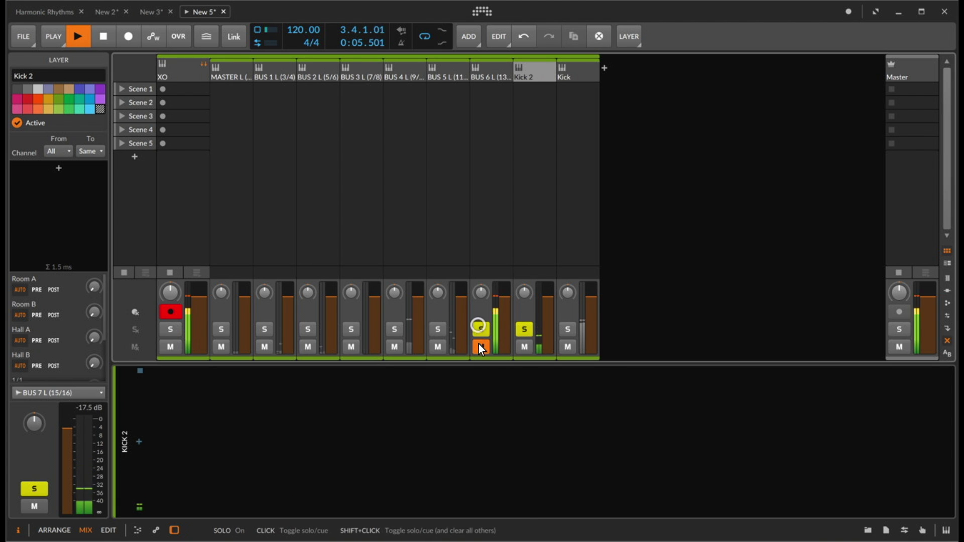
{"action": "left_click", "coordinate": [525, 330]}
{"action": "left_click", "coordinate": [474, 81]}
{"action": "key", "text": "super+r"}
{"action": "type", "text": "Snte"}
{"action": "key", "text": "Return"}
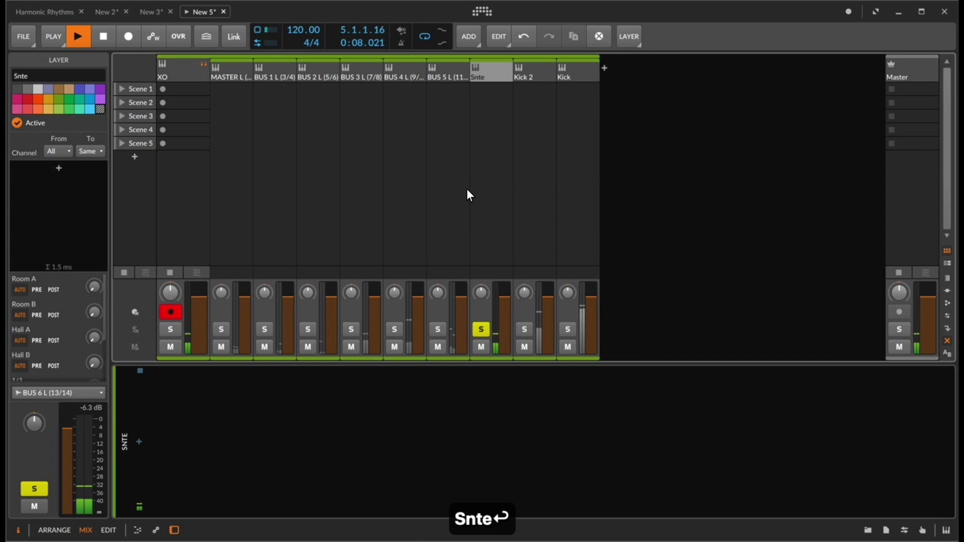
{"action": "key", "text": "Right"}
{"action": "key", "text": "BackSpace"}
{"action": "key", "text": "BackSpace"}
{"action": "type", "text": "are"}
{"action": "key", "text": "Return"}
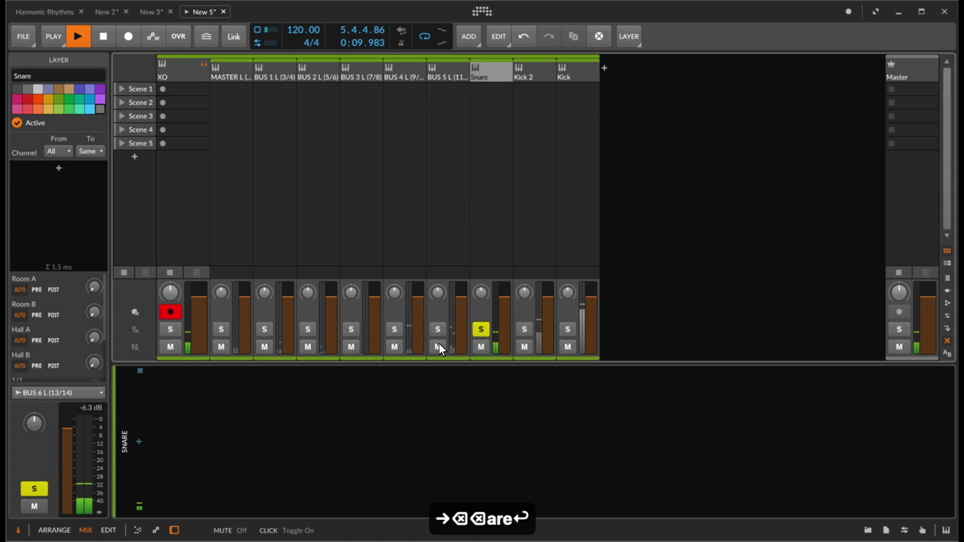
Audition the BUS 5 L chain solo and rename it Cowbell
{"action": "left_click", "coordinate": [438, 329]}
{"action": "left_click", "coordinate": [481, 330]}
{"action": "left_click", "coordinate": [444, 76]}
{"action": "key", "text": "super+r"}
{"action": "type", "text": "C"}
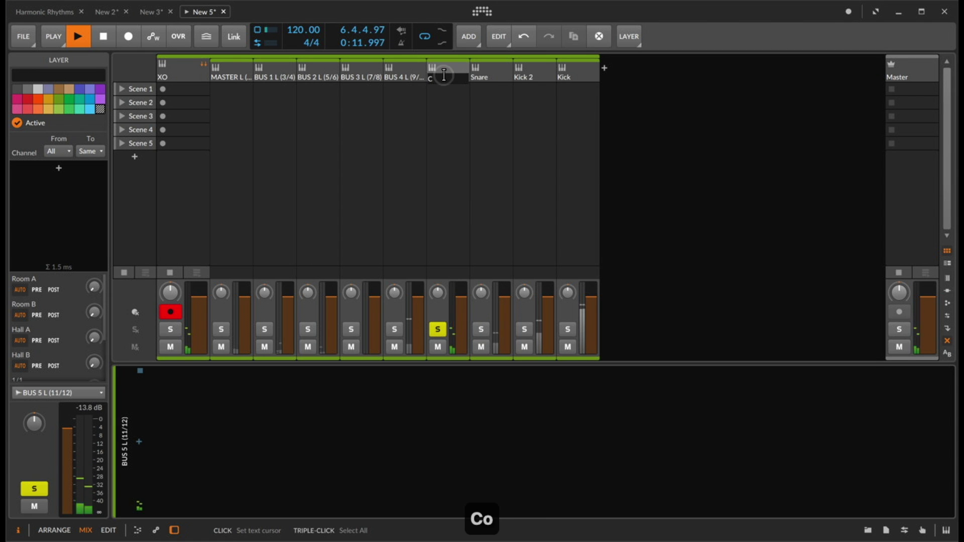
{"action": "type", "text": "owbell"}
{"action": "key", "text": "Return"}
Audition the BUS 4 L chain solo and rename it Hat 1
{"action": "left_click", "coordinate": [394, 329]}
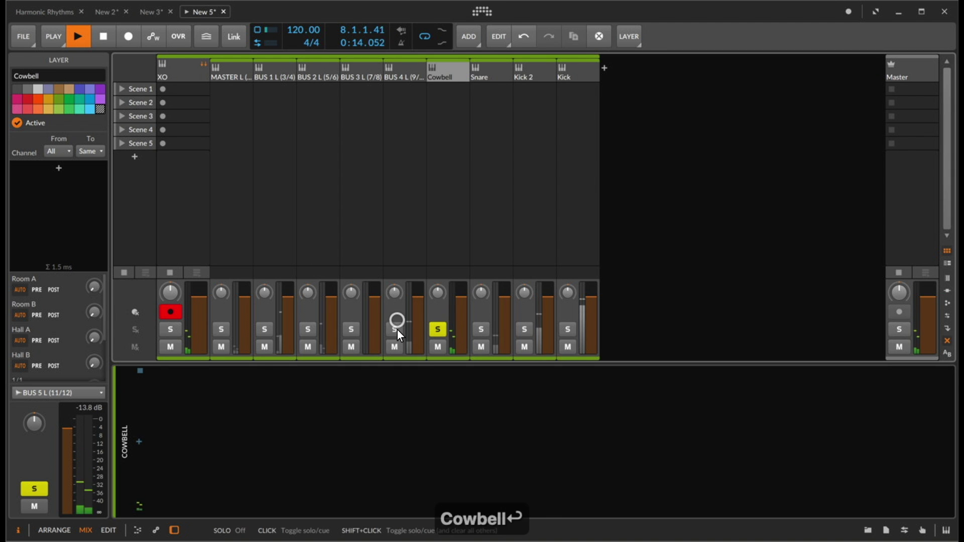
{"action": "left_click", "coordinate": [445, 330]}
{"action": "left_click", "coordinate": [401, 67]}
{"action": "key", "text": "super+r"}
{"action": "type", "text": "Hat 1"}
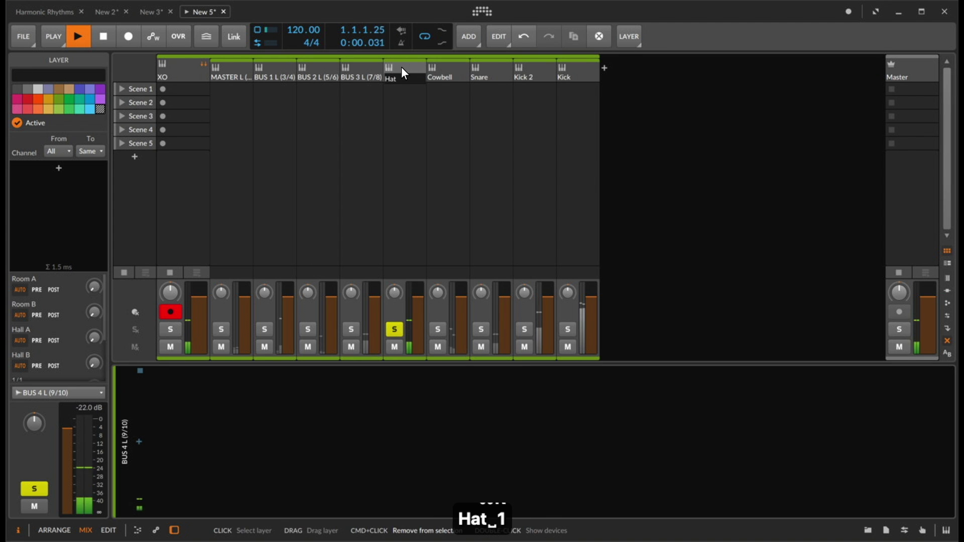
{"action": "key", "text": "Return"}
Solo BUS 3 L and rename it Hat 2, then audition BUS 2 L
{"action": "left_click", "coordinate": [351, 329]}
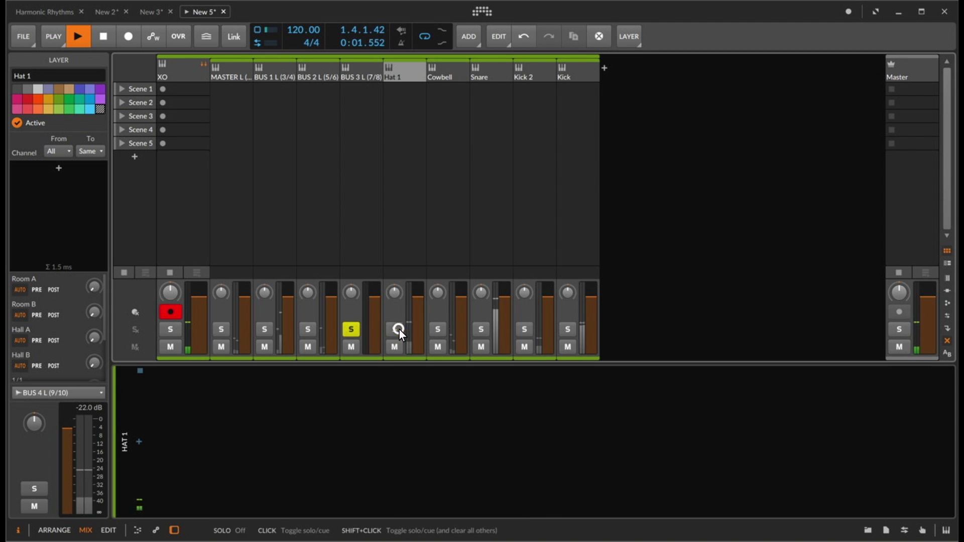
{"action": "left_click", "coordinate": [347, 74]}
{"action": "key", "text": "super+r"}
{"action": "type", "text": "H"}
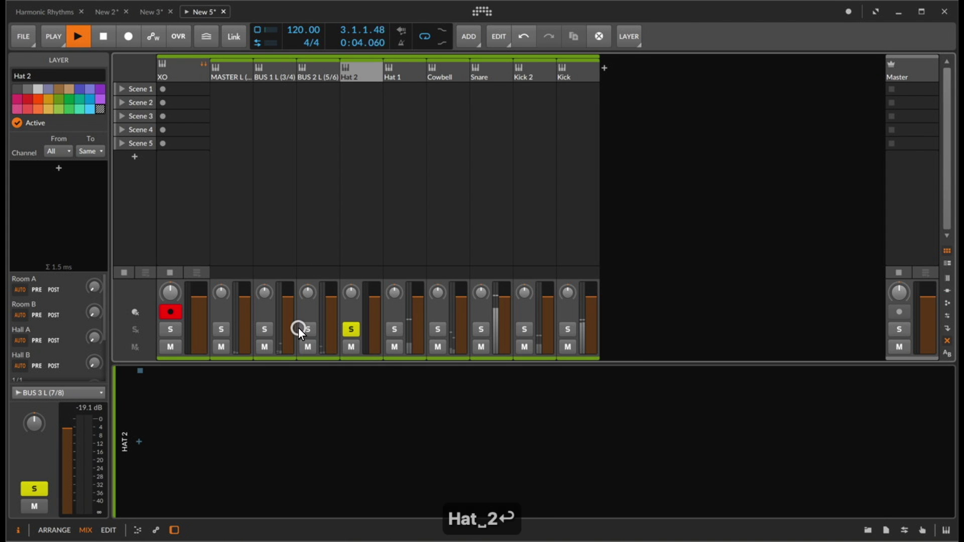
{"action": "left_click", "coordinate": [308, 330]}
{"action": "left_click", "coordinate": [351, 329]}
Restart playback and select the XO instrument track and its device in the arrangement
{"action": "key", "text": "space"}
{"action": "key", "text": "space"}
{"action": "key", "text": "Tab"}
{"action": "key", "text": "Tab"}
{"action": "left_click", "coordinate": [198, 70]}
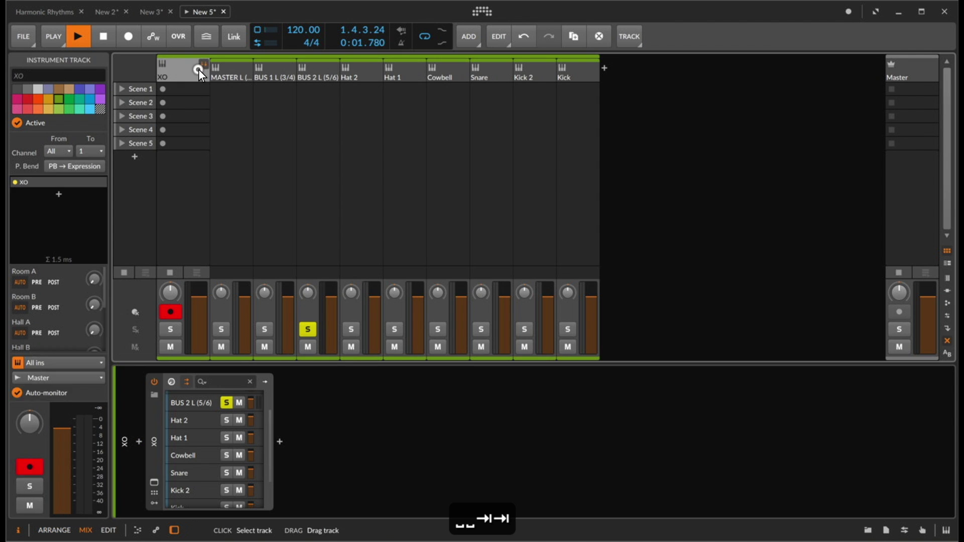
{"action": "left_click", "coordinate": [150, 480]}
Unsolo BUS 2 L, open and close the XO plugin window, and restart playback
{"action": "left_click", "coordinate": [226, 402]}
{"action": "key", "text": "space"}
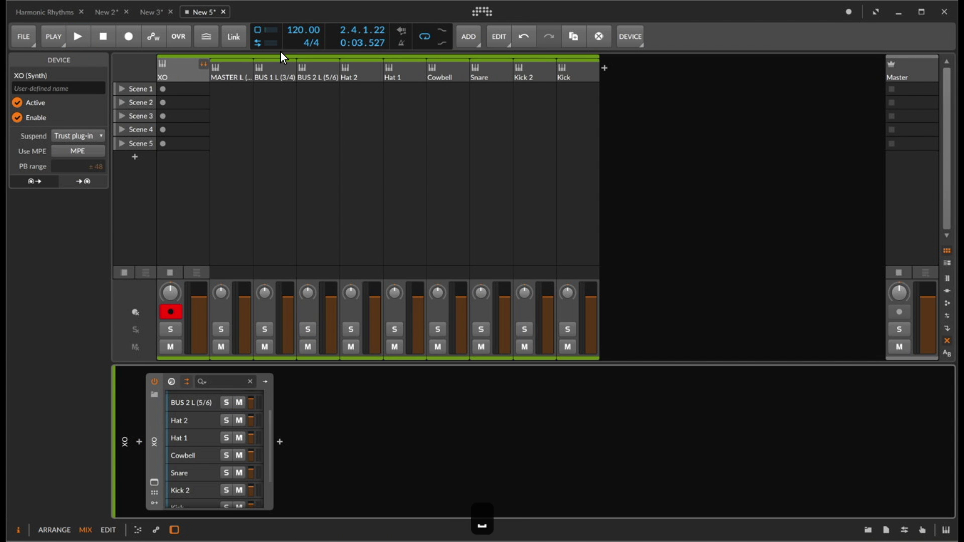
{"action": "key", "text": "Tab"}
{"action": "key", "text": "Tab"}
{"action": "left_click", "coordinate": [154, 482]}
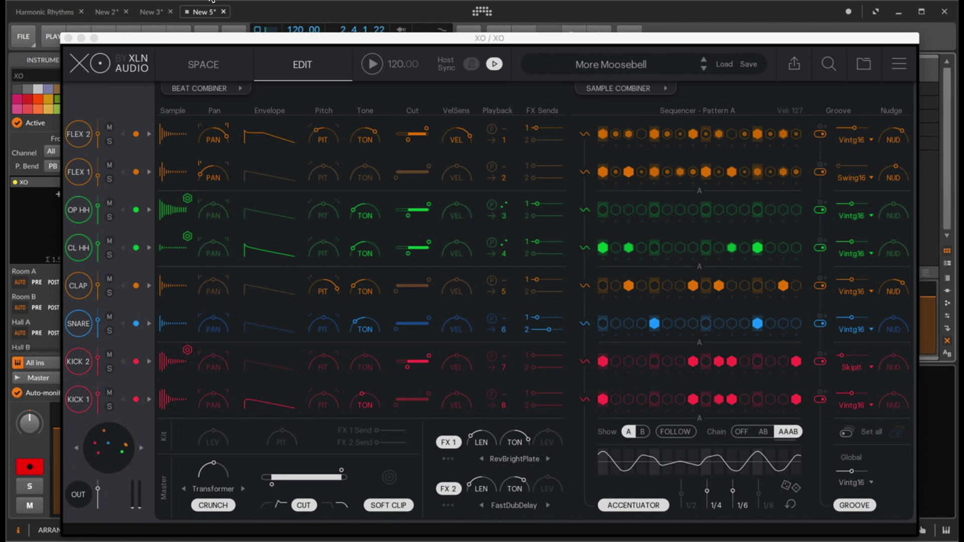
{"action": "left_click", "coordinate": [68, 38]}
{"action": "key", "text": "space"}
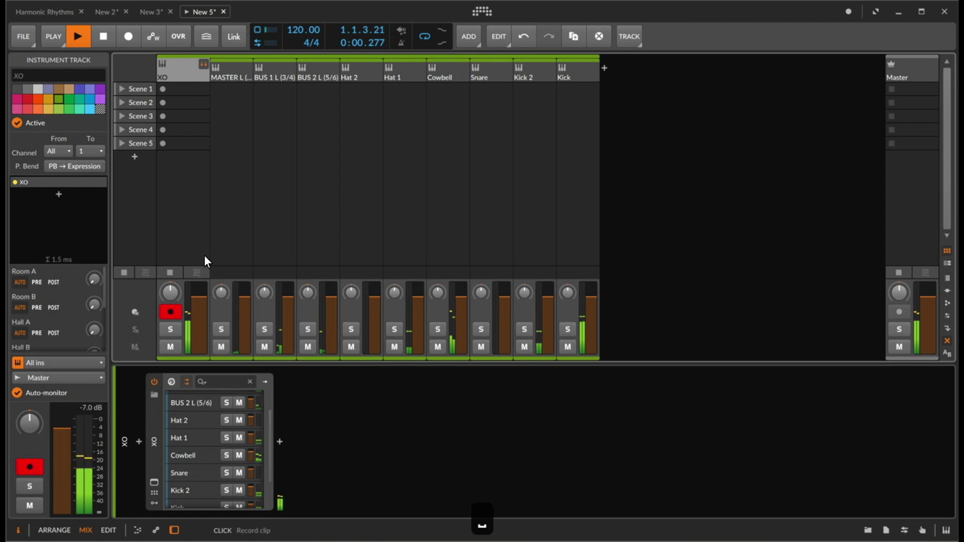
Audition the BUS 1 L chain solo and rename it Tamborine
{"action": "left_click", "coordinate": [265, 329]}
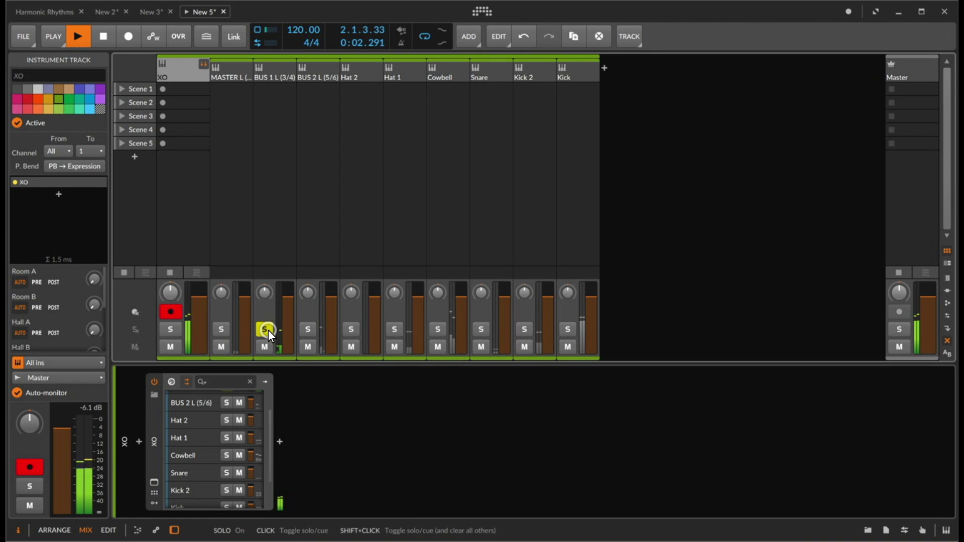
{"action": "left_click", "coordinate": [276, 71]}
{"action": "key", "text": "super+r"}
{"action": "type", "text": "S"}
{"action": "key", "text": "BackSpace"}
{"action": "type", "text": "Tamborine"}
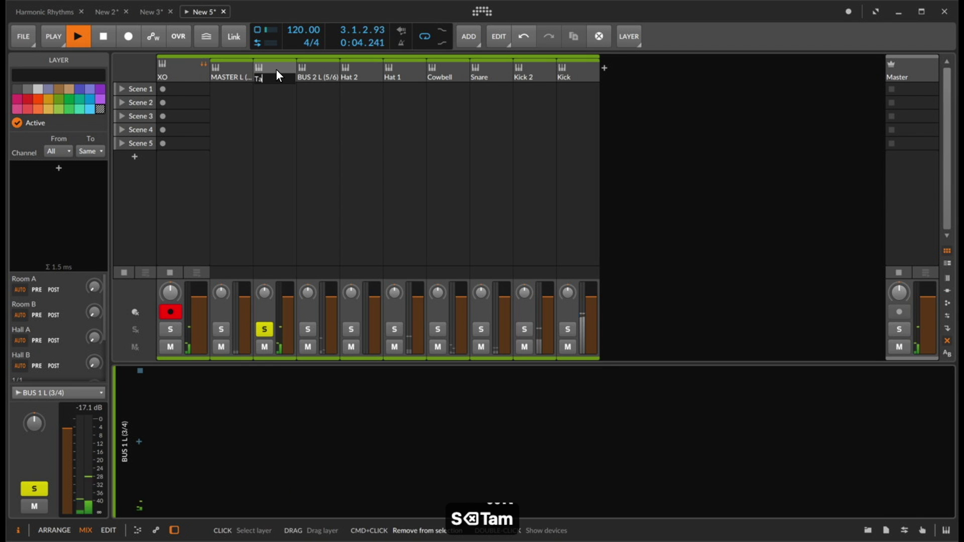
{"action": "key", "text": "Return"}
Audition the BUS 2 L chain solo and rename it Shaker
{"action": "left_click", "coordinate": [307, 329]}
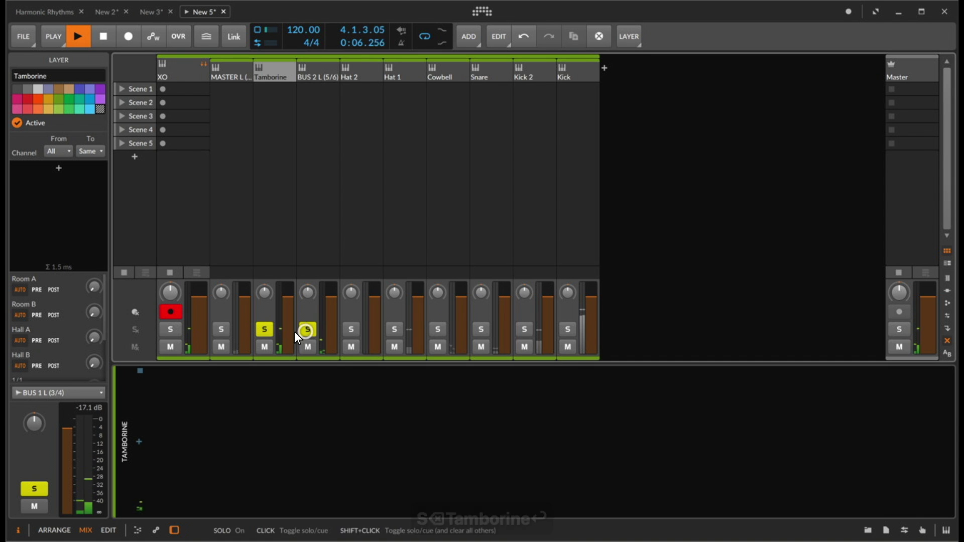
{"action": "left_click", "coordinate": [260, 328]}
{"action": "left_click", "coordinate": [327, 70]}
{"action": "key", "text": "super+r"}
{"action": "type", "text": "Shaker"}
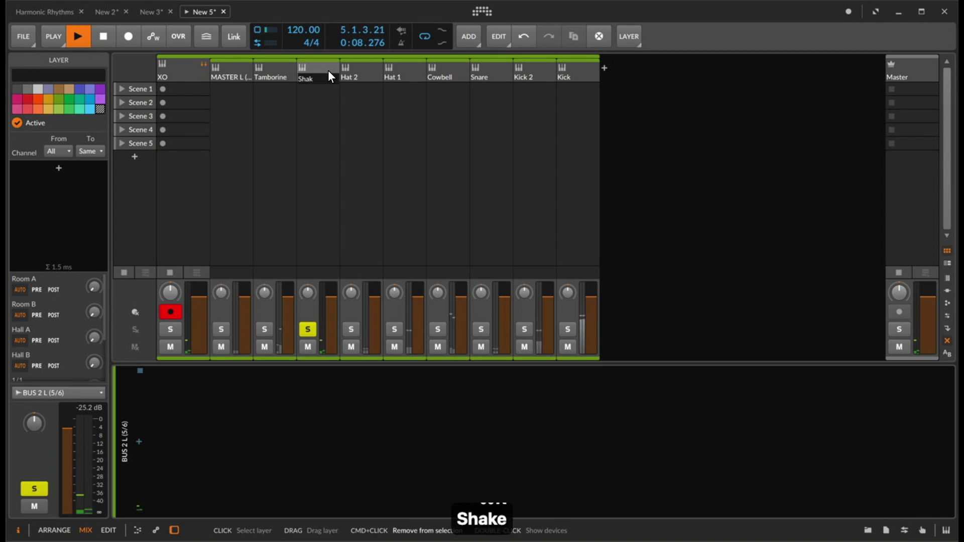
{"action": "key", "text": "Return"}
Solo the MASTER L chain, unsolo Shaker, and start renaming MASTER L
{"action": "left_click", "coordinate": [221, 331]}
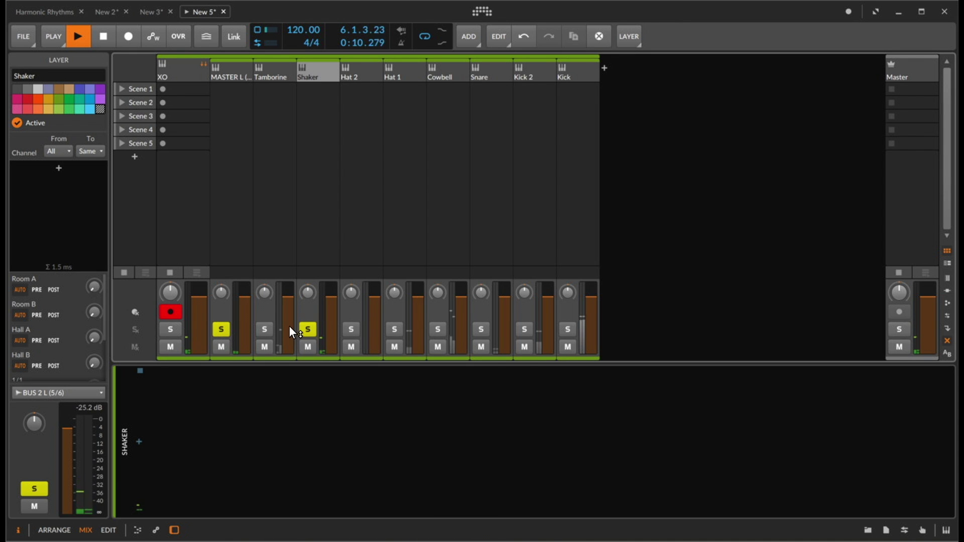
{"action": "left_click", "coordinate": [309, 329]}
{"action": "left_click", "coordinate": [228, 76]}
{"action": "key", "text": "super+r"}
Name the MASTER L chain FX, undo its accidental deletion, and select the Kick chain
{"action": "type", "text": "Fx"}
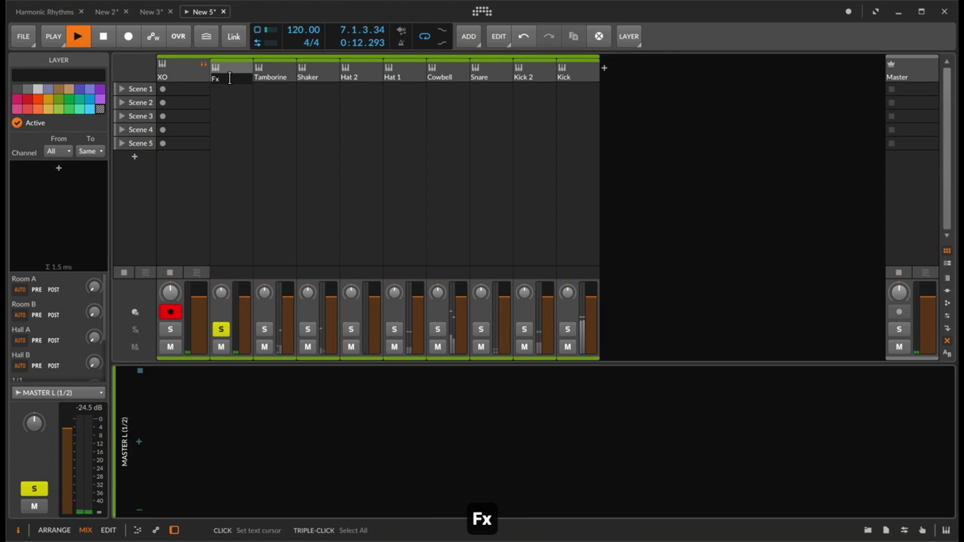
{"action": "key", "text": "BackSpace"}
{"action": "type", "text": "X"}
{"action": "key", "text": "Return"}
{"action": "key", "text": "BackSpace"}
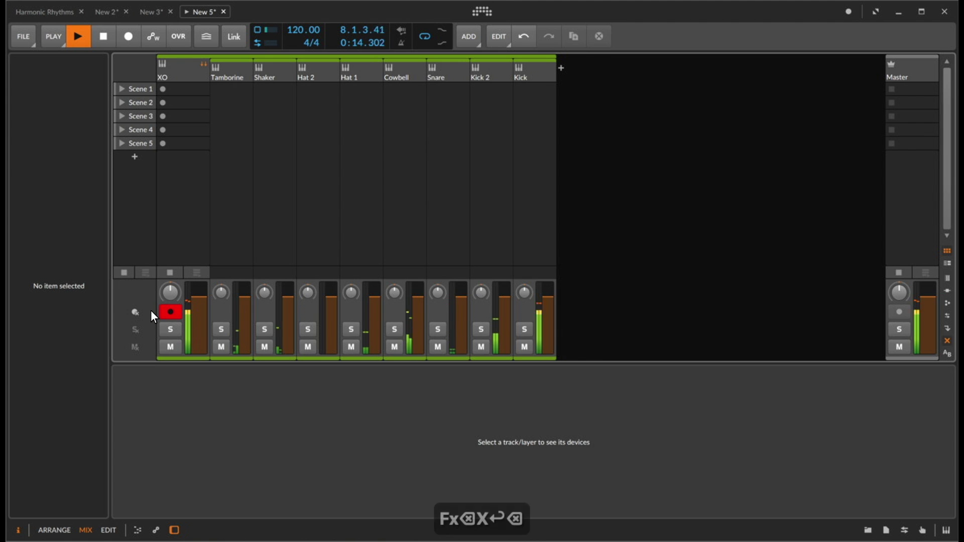
{"action": "key", "text": "super+z"}
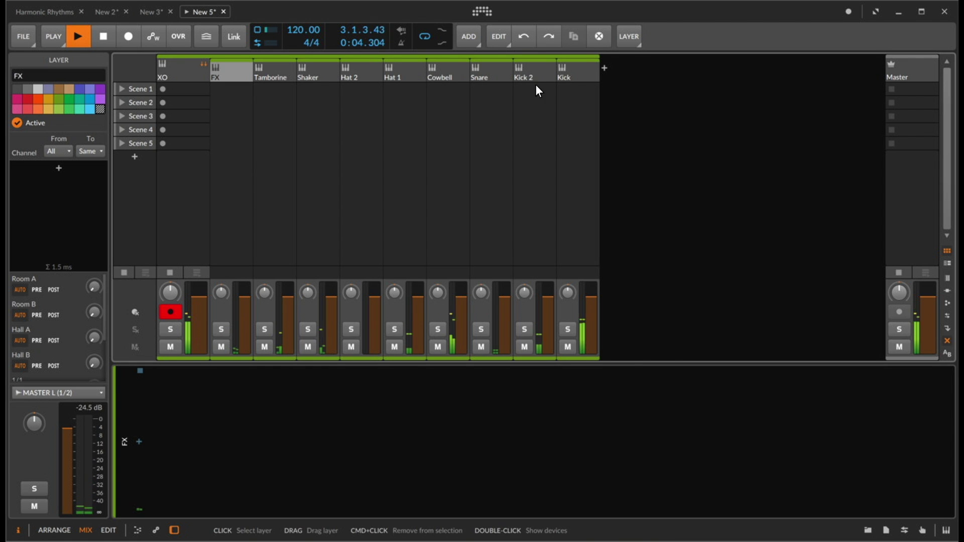
{"action": "left_click", "coordinate": [573, 70]}
Insert a Distortion on the Kick chain and set its Pre EQ boost to 192 Hz, +7.9 dB
{"action": "left_click", "coordinate": [139, 441]}
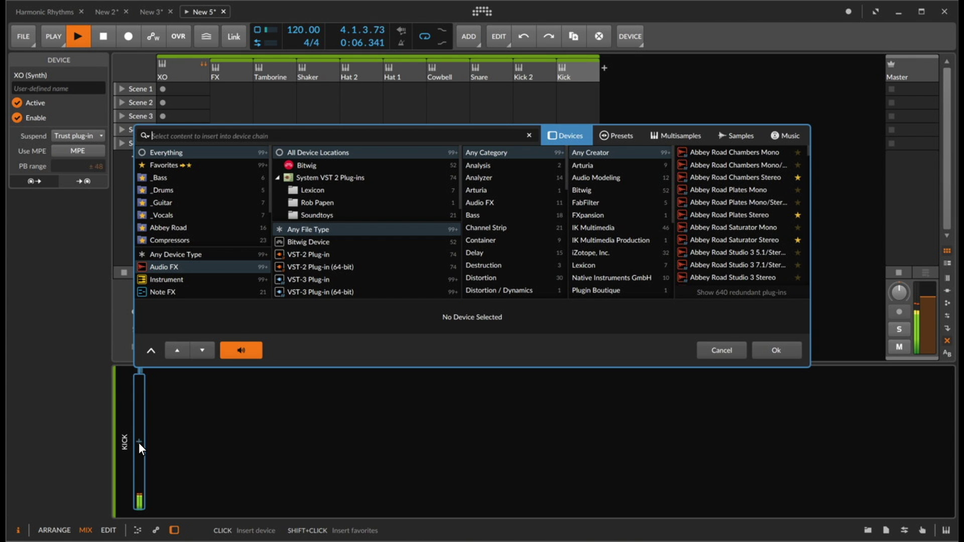
{"action": "type", "text": "sa"}
{"action": "key", "text": "BackSpace"}
{"action": "key", "text": "BackSpace"}
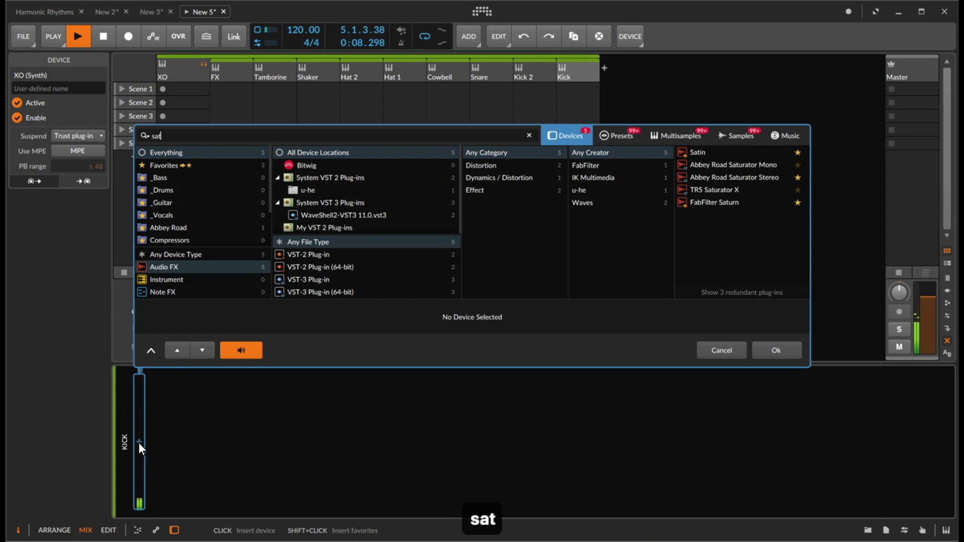
{"action": "type", "text": "dis"}
{"action": "key", "text": "Down"}
{"action": "key", "text": "Return"}
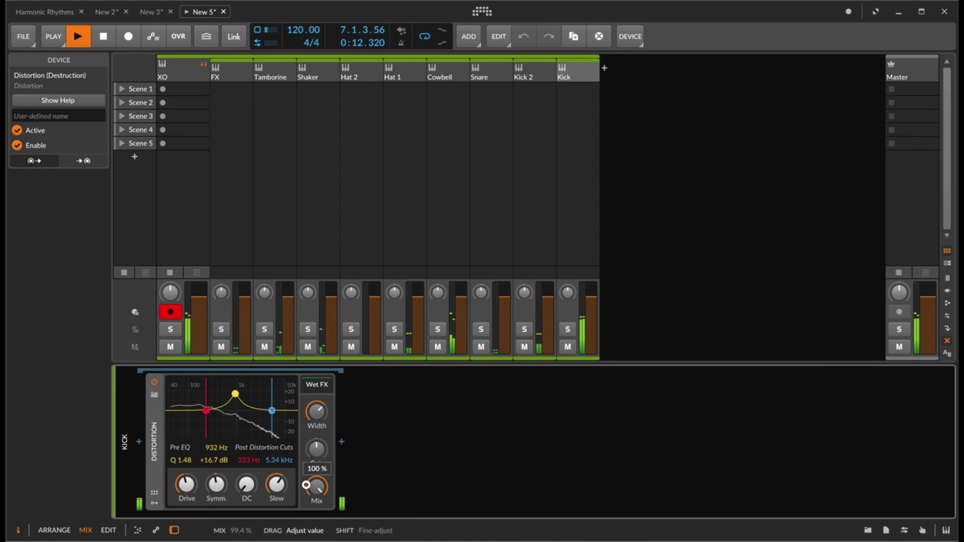
{"action": "left_click_drag", "start_coordinate": [233, 400], "coordinate": [202, 403]}
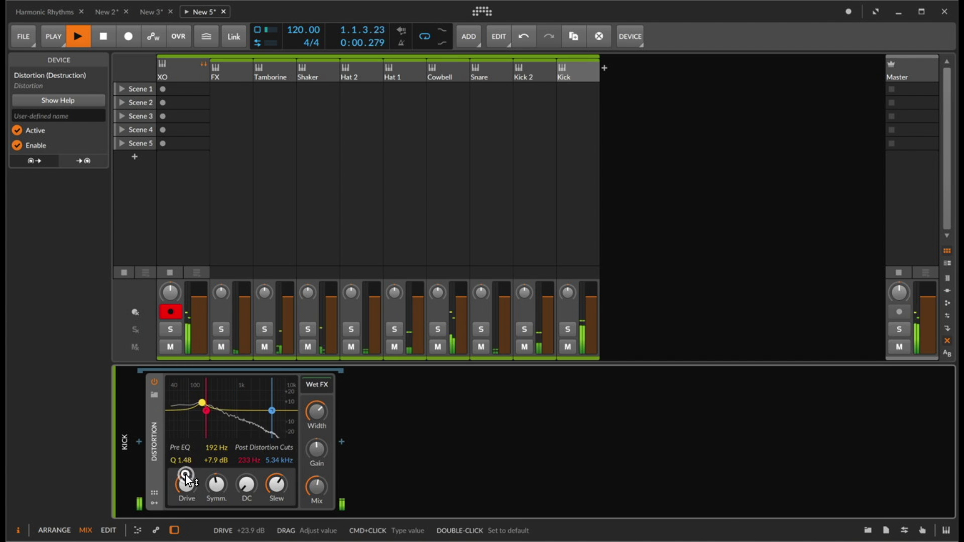
{"action": "key", "text": "space"}
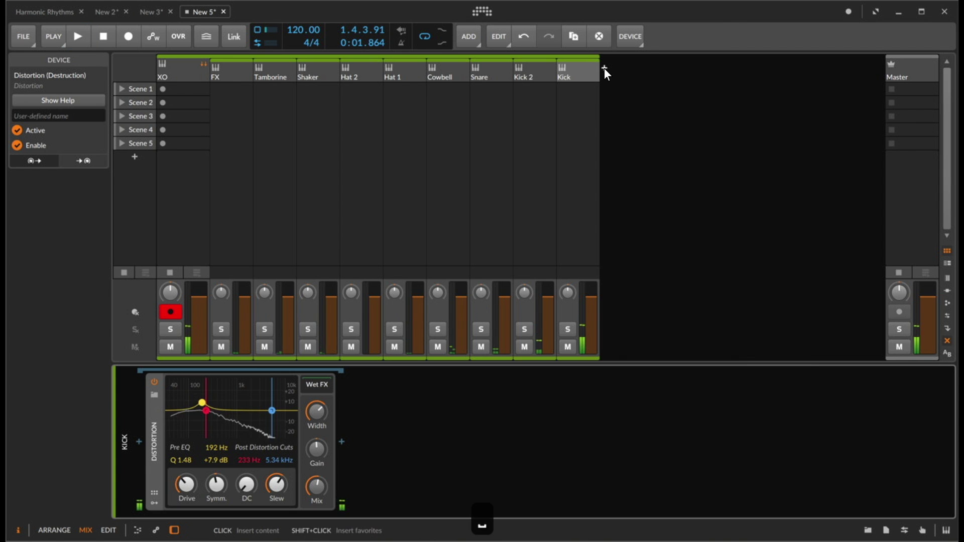
{"action": "left_click", "coordinate": [604, 68]}
Add an audio track named Kick 2, fed from XO > XO Chains > Kick 2 (POST)
{"action": "key", "text": "Escape"}
{"action": "key", "text": "ctrl+shift+t"}
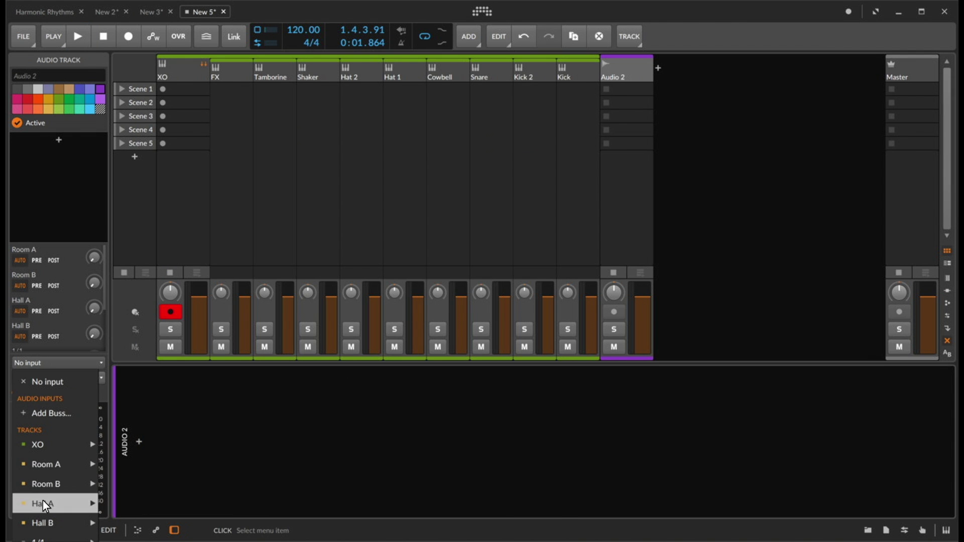
{"action": "mouse_move", "coordinate": [41, 447]}
{"action": "mouse_move", "coordinate": [141, 514]}
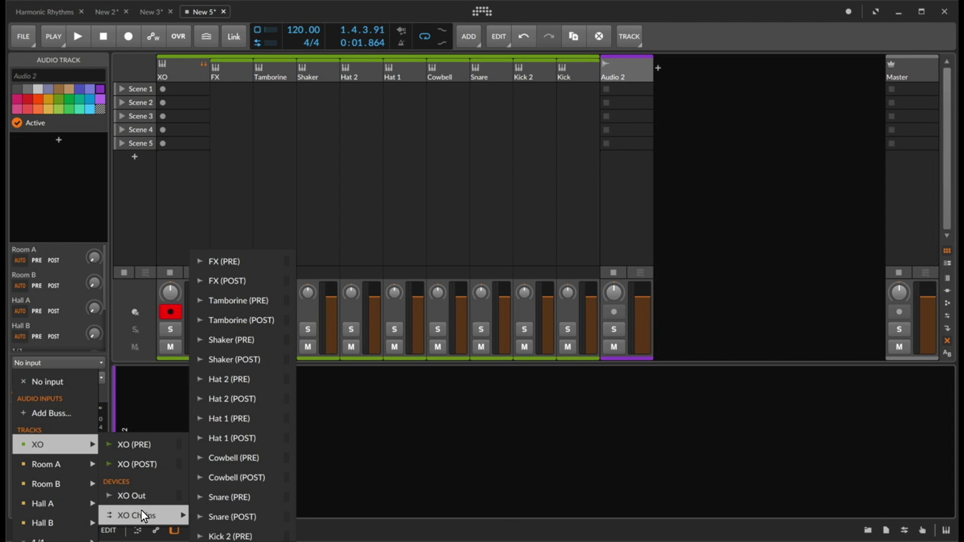
{"action": "left_click", "coordinate": [246, 535]}
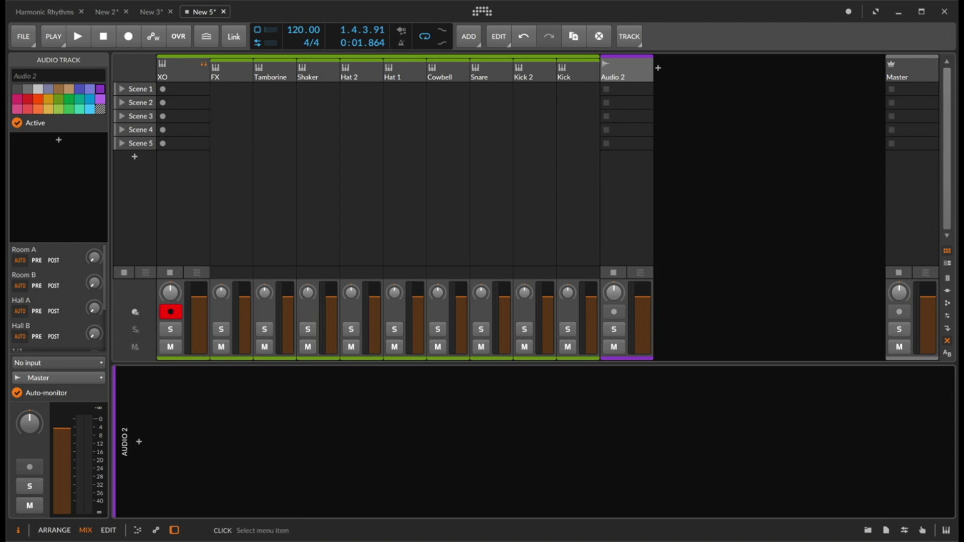
{"action": "double_click", "coordinate": [617, 59]}
{"action": "type", "text": "Kick 2"}
{"action": "key", "text": "Return"}
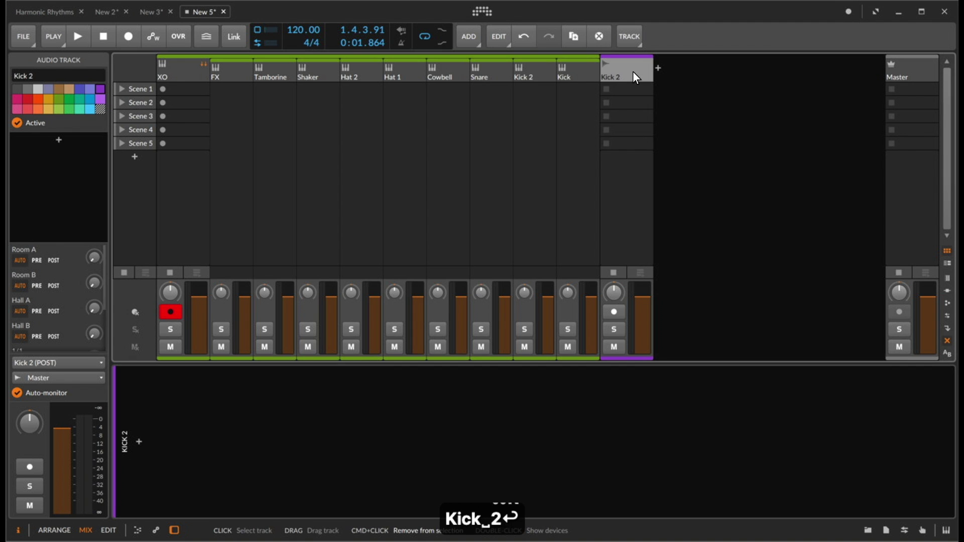
Arm Kick 2, record a test clip in its first slot, then delete it
{"action": "left_click", "coordinate": [614, 329]}
{"action": "left_click", "coordinate": [614, 312]}
{"action": "left_click", "coordinate": [614, 329]}
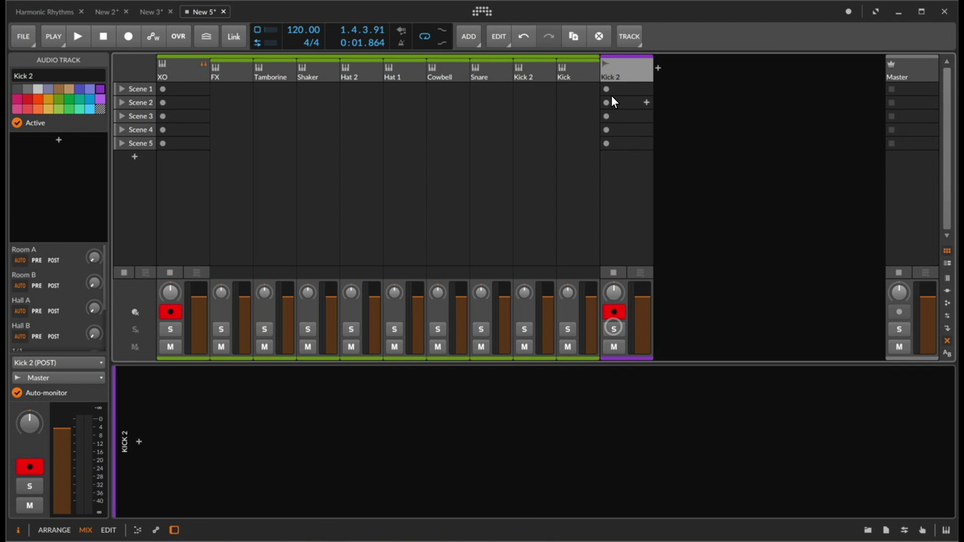
{"action": "left_click", "coordinate": [607, 89]}
{"action": "key", "text": "Tab"}
{"action": "key", "text": "Tab"}
{"action": "key", "text": "space"}
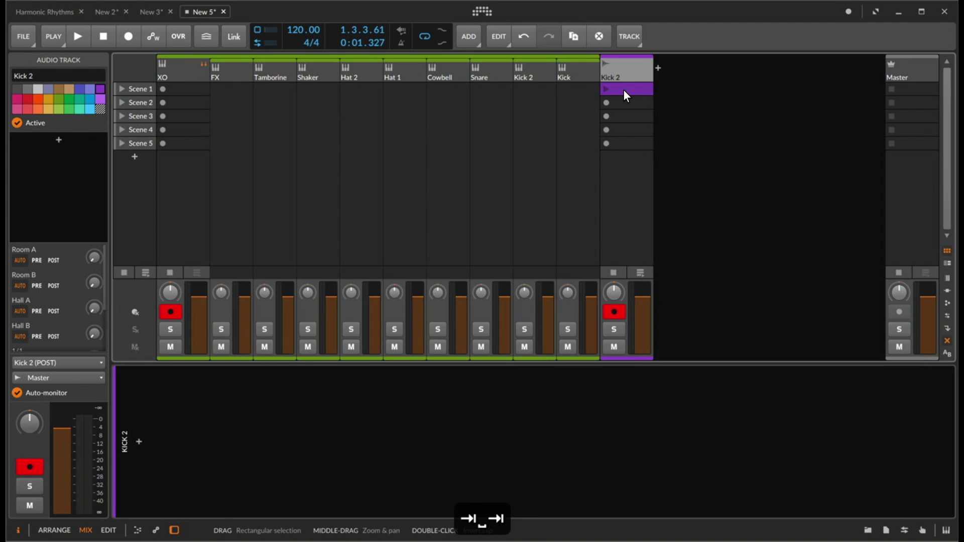
{"action": "key", "text": "BackSpace"}
Replace the Kick 2 track with a new Audio 2 track fed from XO's FX (POST) chain
{"action": "left_click", "coordinate": [623, 64]}
{"action": "key", "text": "BackSpace"}
{"action": "key", "text": "Tab"}
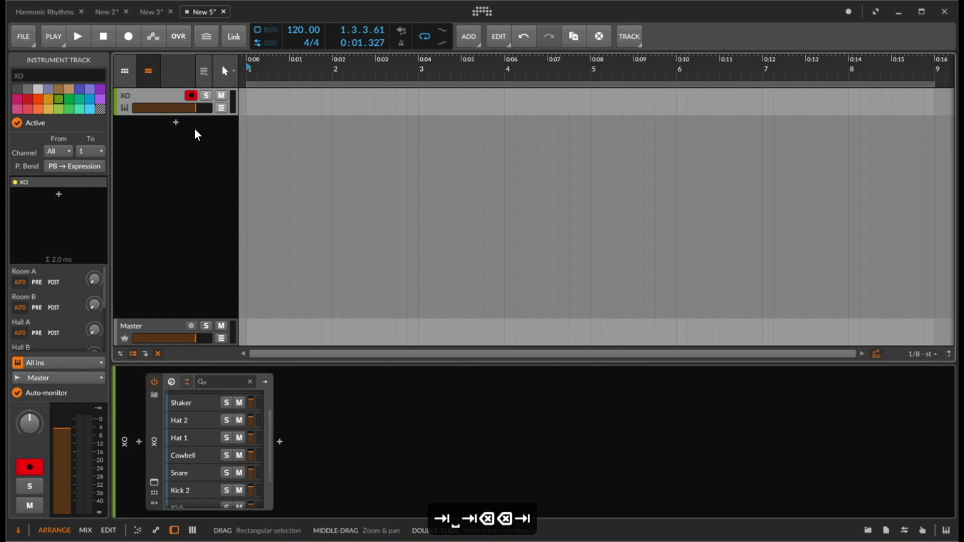
{"action": "key", "text": "super+t"}
{"action": "double_click", "coordinate": [140, 444]}
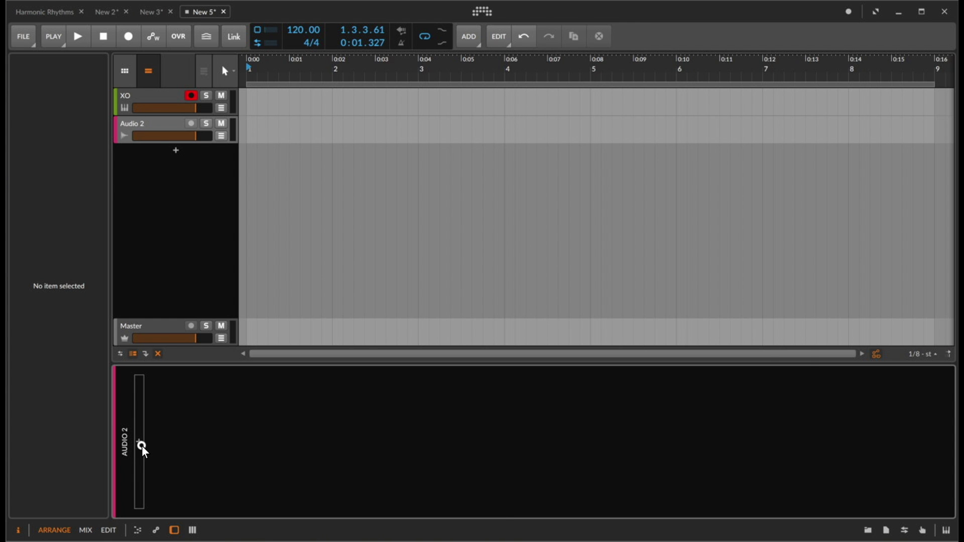
{"action": "key", "text": "Escape"}
{"action": "left_click", "coordinate": [133, 123]}
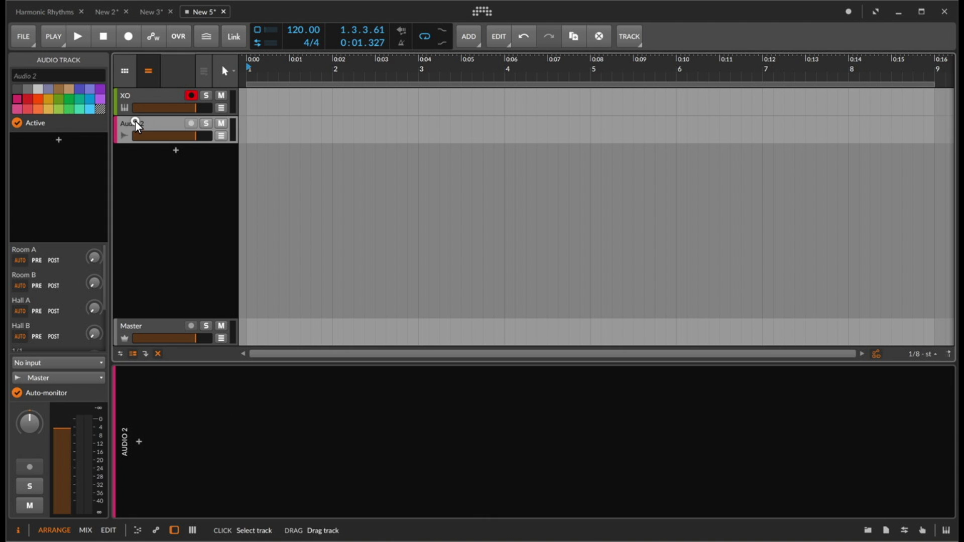
{"action": "left_click", "coordinate": [25, 361]}
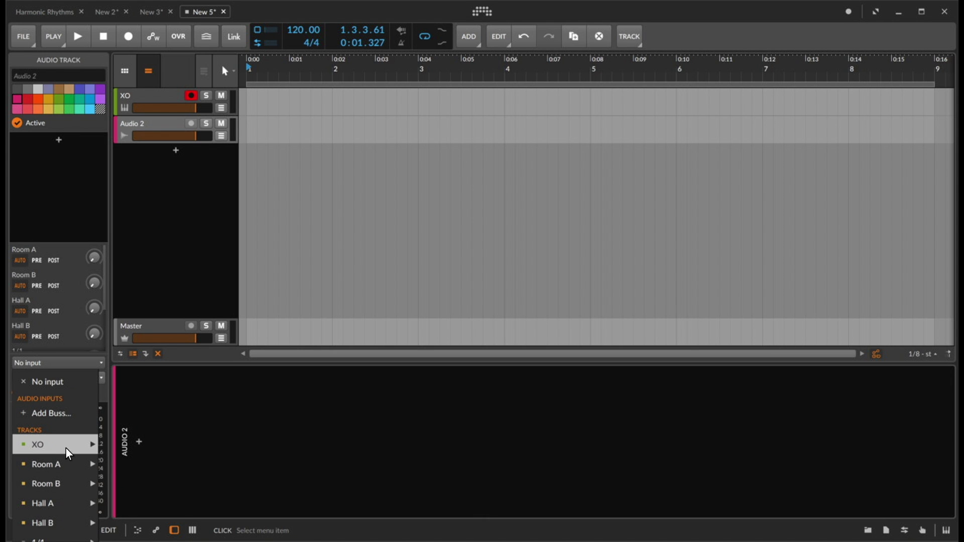
{"action": "mouse_move", "coordinate": [65, 446]}
{"action": "mouse_move", "coordinate": [144, 514]}
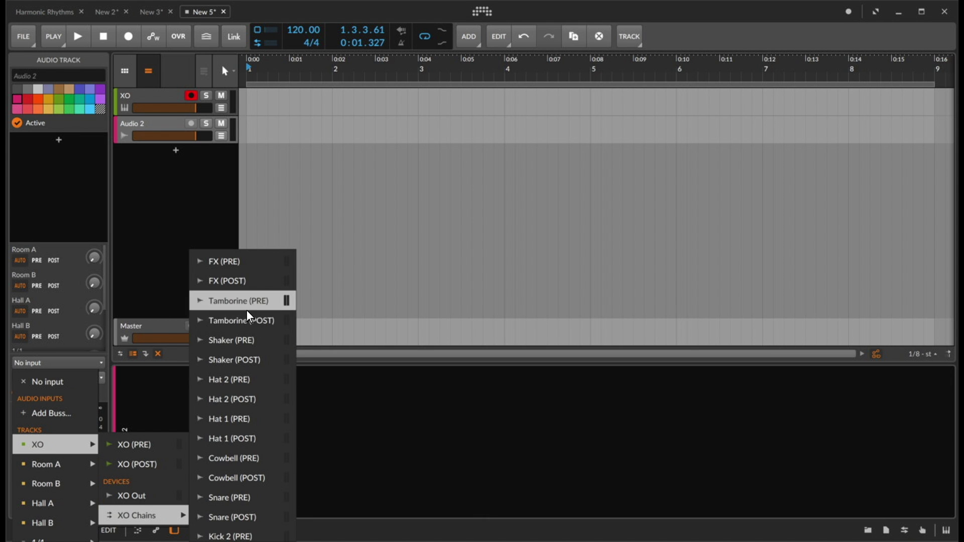
{"action": "left_click", "coordinate": [244, 279]}
Duplicate Audio 2 and rename the original FX
{"action": "key", "text": "super+d"}
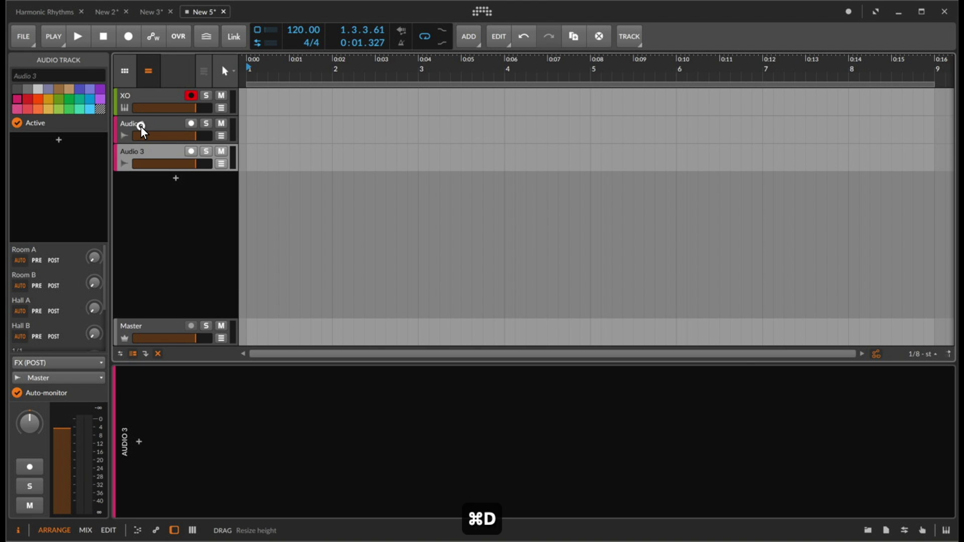
{"action": "double_click", "coordinate": [141, 125]}
{"action": "type", "text": "FC"}
{"action": "key", "text": "BackSpace"}
{"action": "type", "text": "X"}
{"action": "key", "text": "Return"}
Set Audio 3's input to XO's Kick (PRE) chain and start renaming it
{"action": "left_click", "coordinate": [143, 154]}
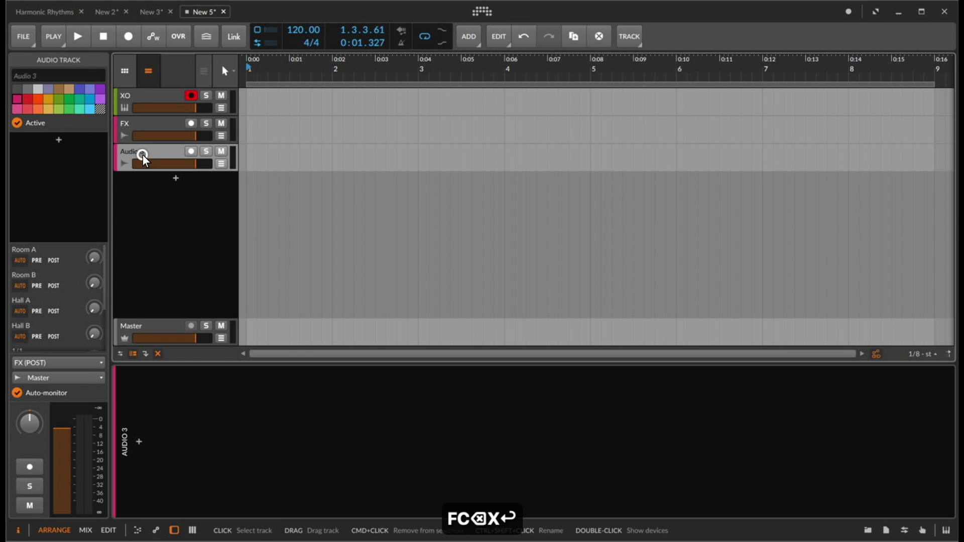
{"action": "left_click", "coordinate": [43, 377]}
{"action": "left_click", "coordinate": [117, 396]}
{"action": "left_click", "coordinate": [57, 363]}
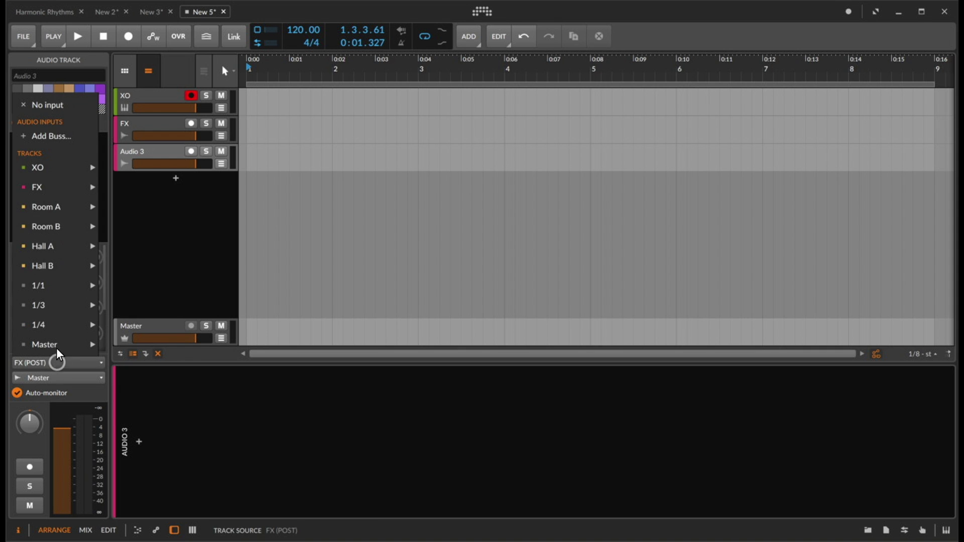
{"action": "mouse_move", "coordinate": [56, 167]}
{"action": "mouse_move", "coordinate": [135, 239]}
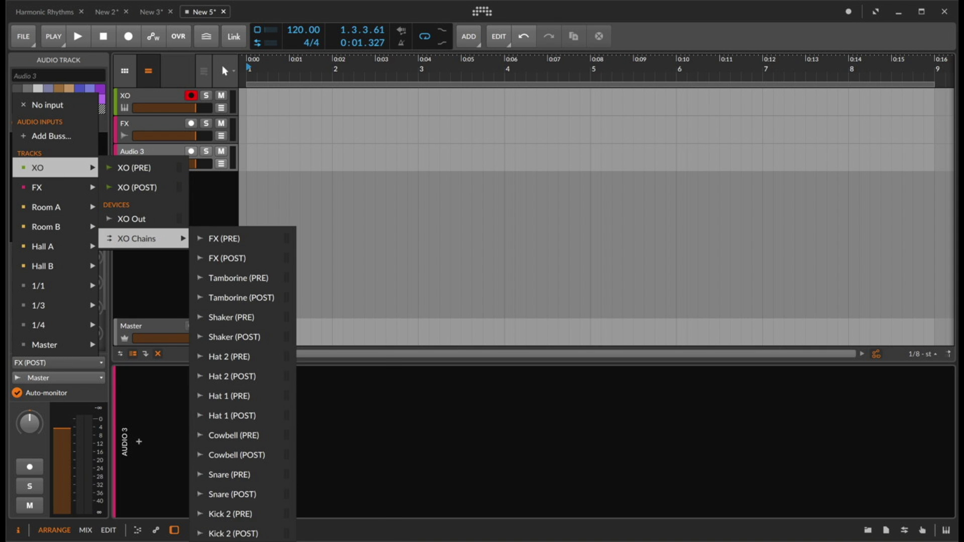
{"action": "left_click", "coordinate": [241, 533]}
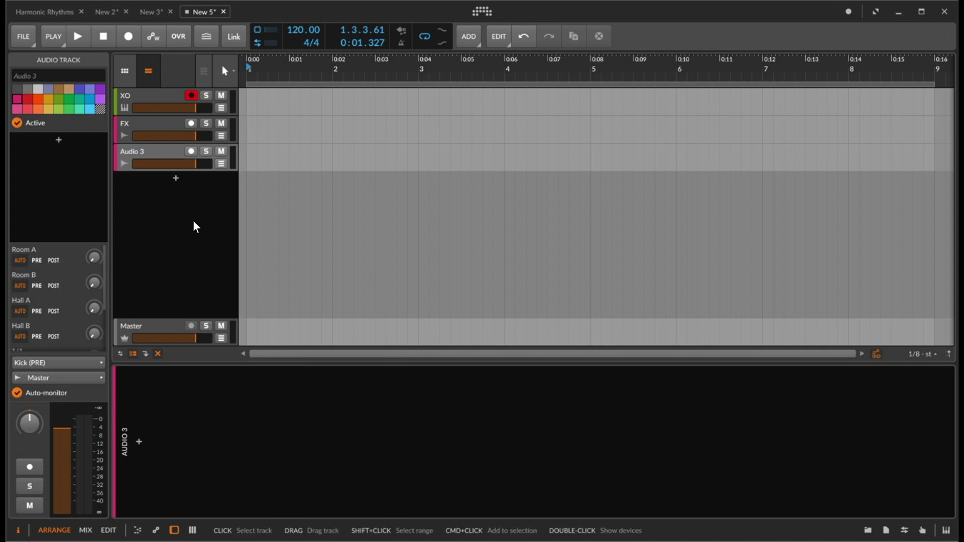
{"action": "left_click", "coordinate": [145, 151]}
{"action": "key", "text": "super+r"}
Name the track Kick, duplicate it, and feed the duplicate from XO's Snare (POST) chain
{"action": "type", "text": "Kick"}
{"action": "key", "text": "Return"}
{"action": "key", "text": "super+d"}
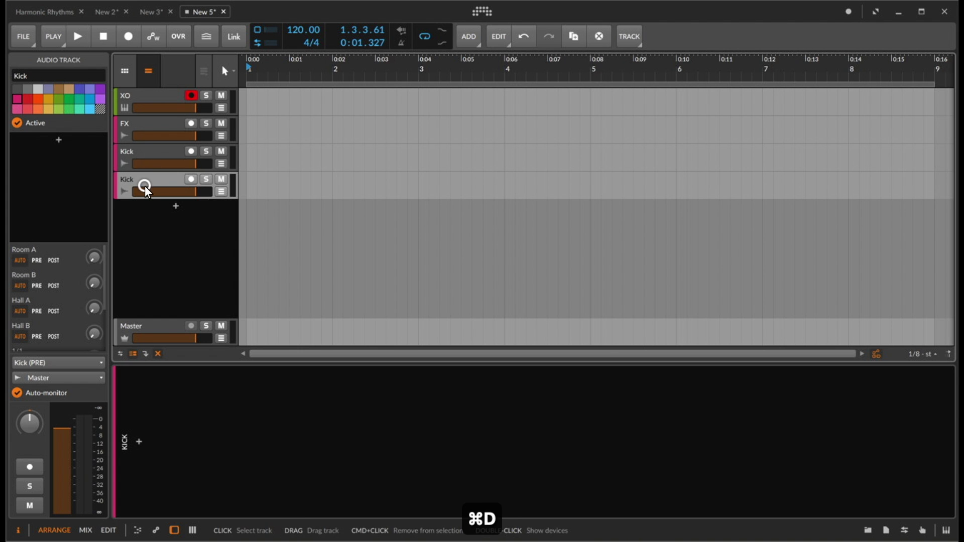
{"action": "left_click", "coordinate": [43, 377]}
{"action": "left_click", "coordinate": [173, 402]}
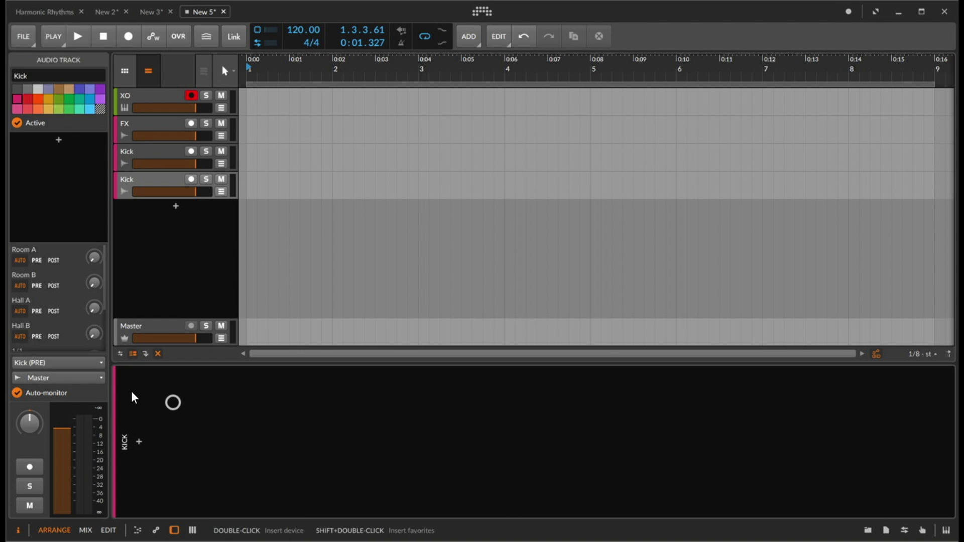
{"action": "left_click", "coordinate": [63, 363]}
{"action": "mouse_move", "coordinate": [45, 153]}
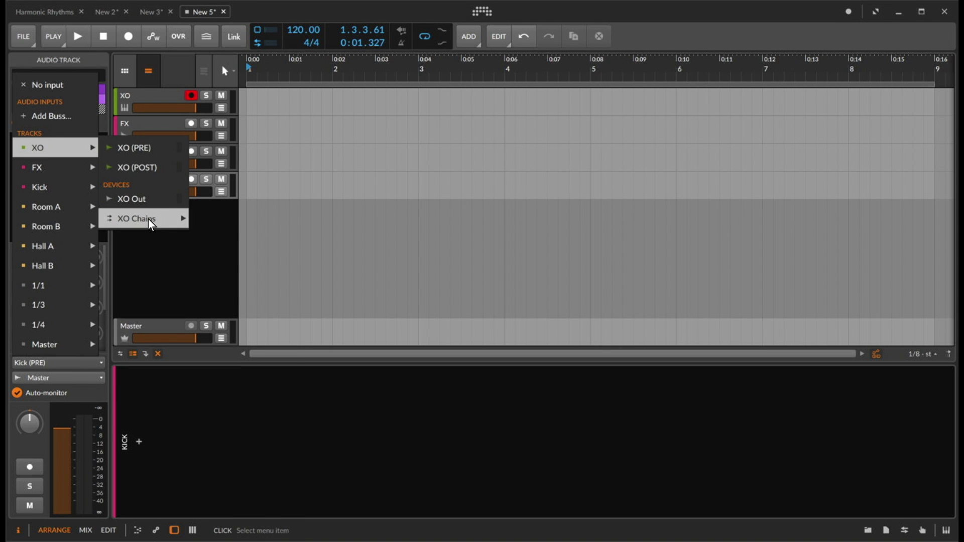
{"action": "mouse_move", "coordinate": [119, 217]}
{"action": "left_click", "coordinate": [256, 474]}
Rename the duplicate Snare, then duplicate it again and name the copy Cowbell
{"action": "left_click", "coordinate": [129, 181]}
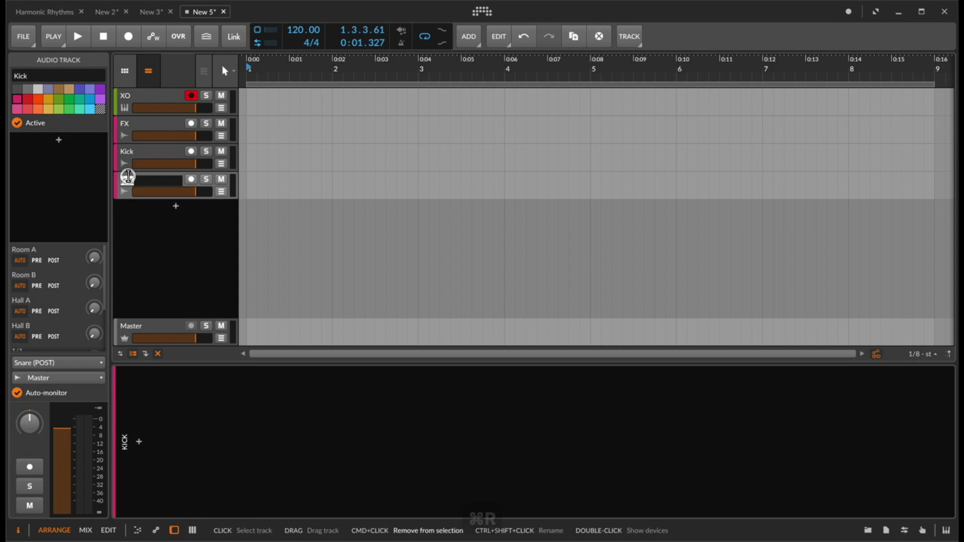
{"action": "key", "text": "super+r"}
{"action": "type", "text": "Snare"}
{"action": "key", "text": "Return"}
{"action": "key", "text": "super+d"}
{"action": "key", "text": "super+r"}
{"action": "type", "text": "Cowbell"}
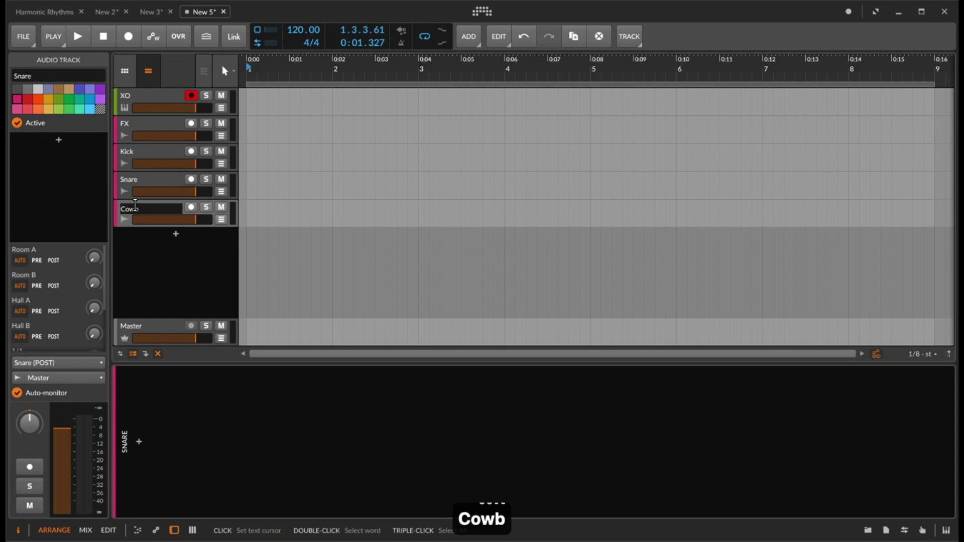
{"action": "key", "text": "Return"}
Set the Cowbell track's input to XO's Cowbell (POST) chain
{"action": "left_click", "coordinate": [30, 363]}
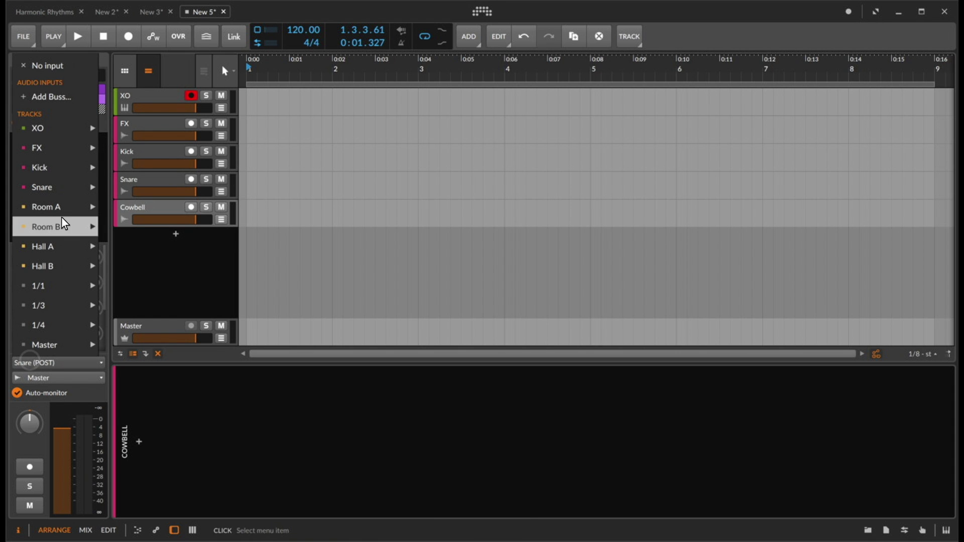
{"action": "mouse_move", "coordinate": [77, 129]}
{"action": "mouse_move", "coordinate": [141, 203]}
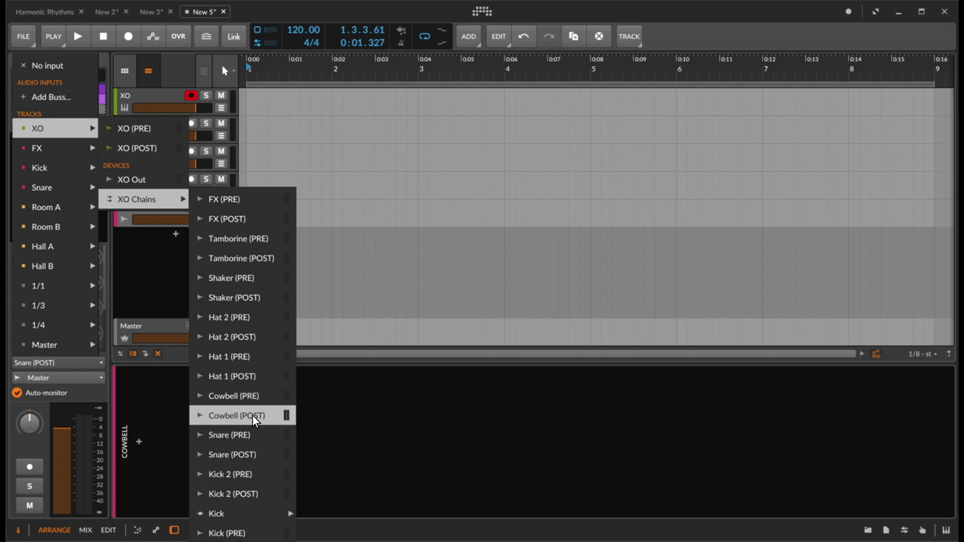
{"action": "left_click", "coordinate": [270, 418]}
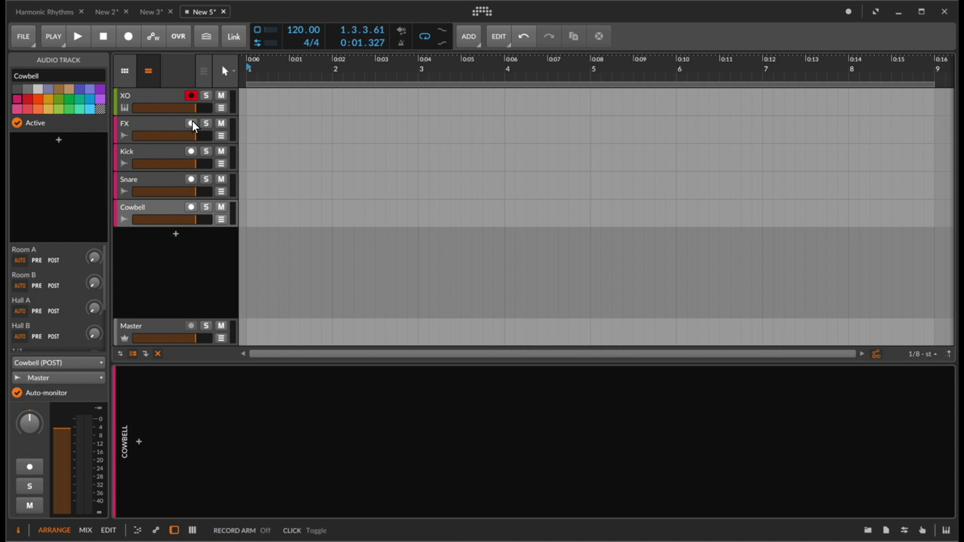
Select the FX through Cowbell tracks and record-arm Cowbell
{"action": "left_click", "coordinate": [163, 128]}
{"action": "left_click", "coordinate": [145, 204], "text": "shift"}
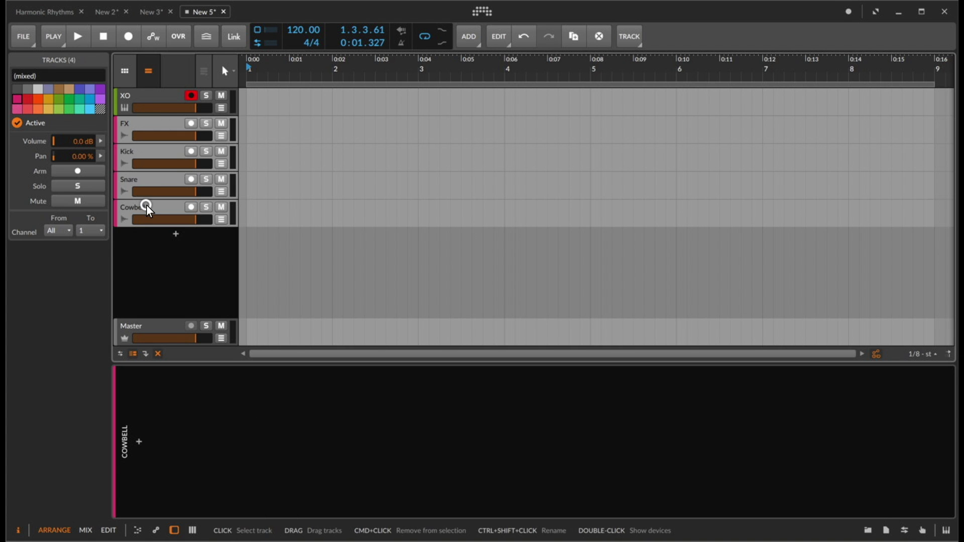
{"action": "left_click", "coordinate": [190, 206]}
Arm Snare, Kick and FX too, then record a brief first take
{"action": "left_click_drag", "start_coordinate": [191, 210], "coordinate": [194, 130]}
{"action": "left_click", "coordinate": [129, 36]}
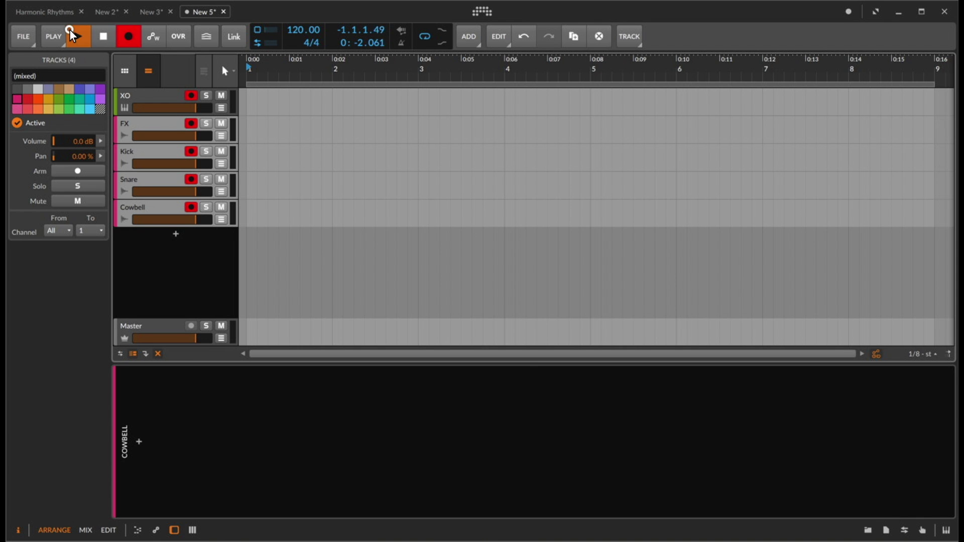
{"action": "left_click", "coordinate": [75, 36]}
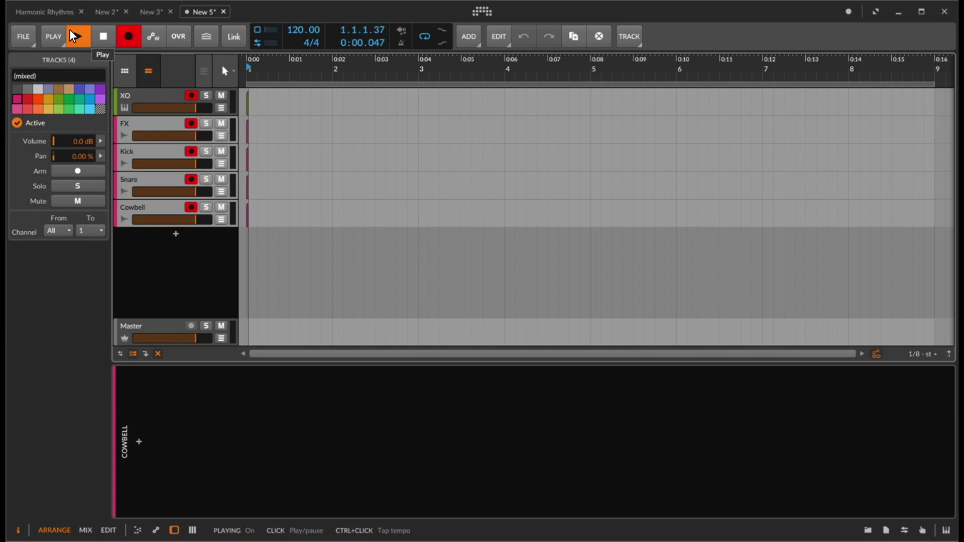
{"action": "left_click", "coordinate": [75, 36]}
Disarm the XO track, turn off global recording, and play from the song start
{"action": "left_click", "coordinate": [132, 96]}
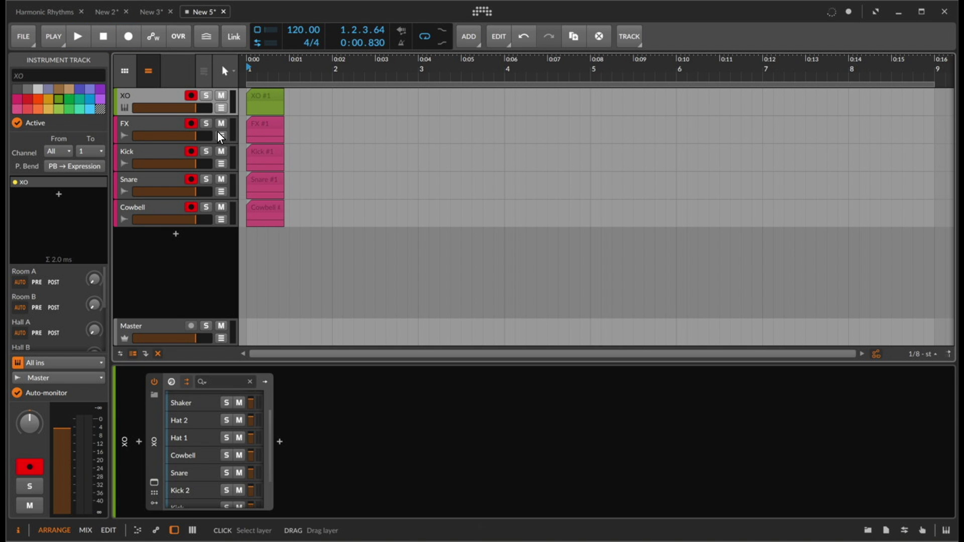
{"action": "left_click", "coordinate": [191, 96]}
{"action": "left_click", "coordinate": [191, 96]}
{"action": "left_click", "coordinate": [102, 36]}
{"action": "left_click", "coordinate": [78, 36]}
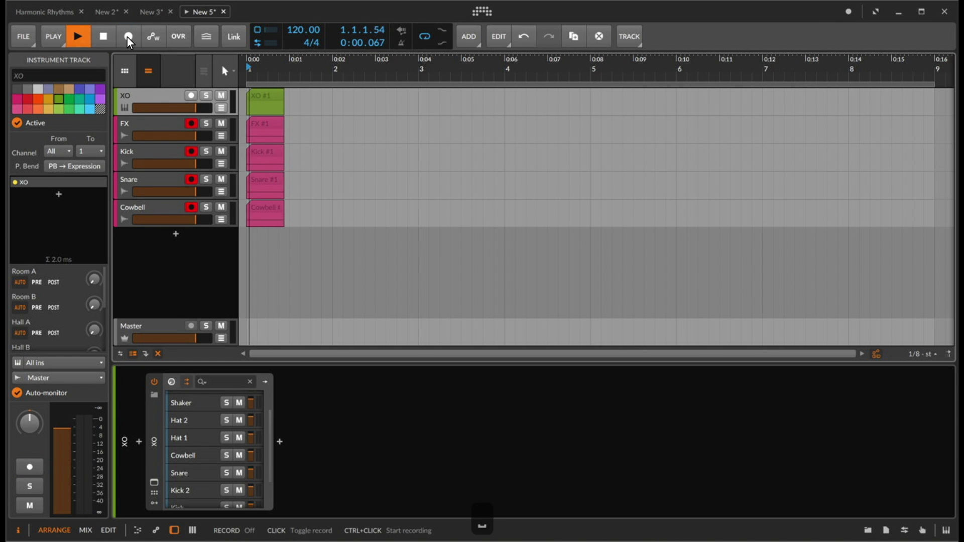
In the XO plugin, disable Host Sync and enable start-with-host, then record again
{"action": "left_click", "coordinate": [154, 481]}
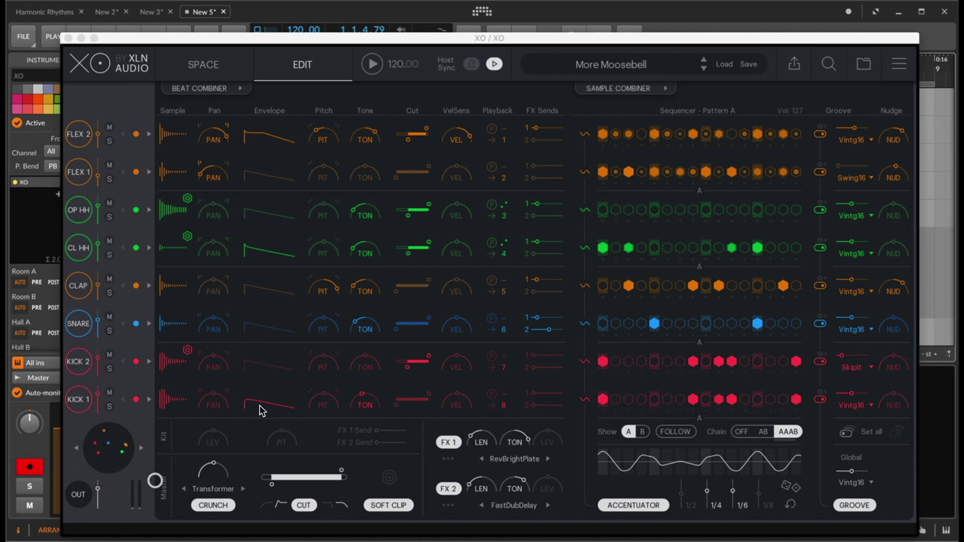
{"action": "left_click", "coordinate": [466, 65]}
{"action": "left_click", "coordinate": [493, 65]}
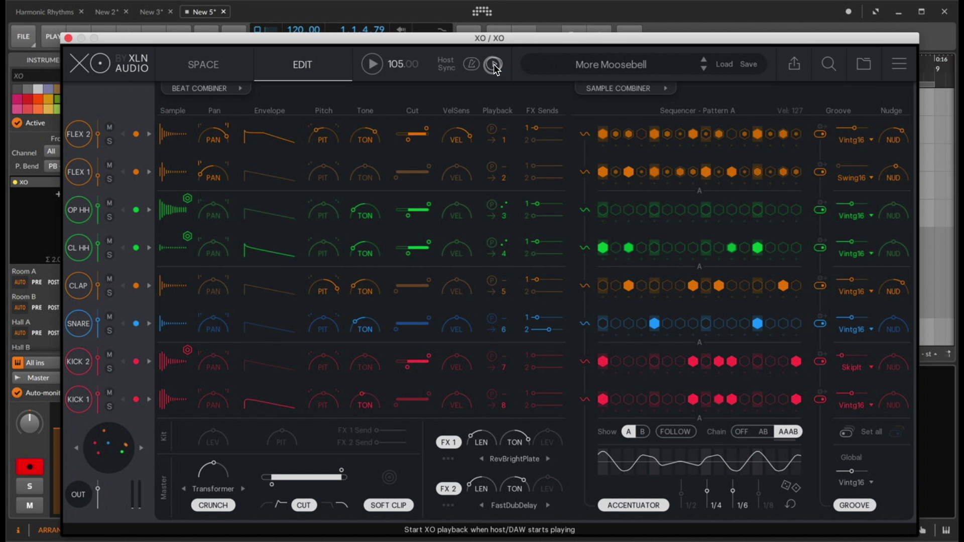
{"action": "left_click", "coordinate": [69, 38]}
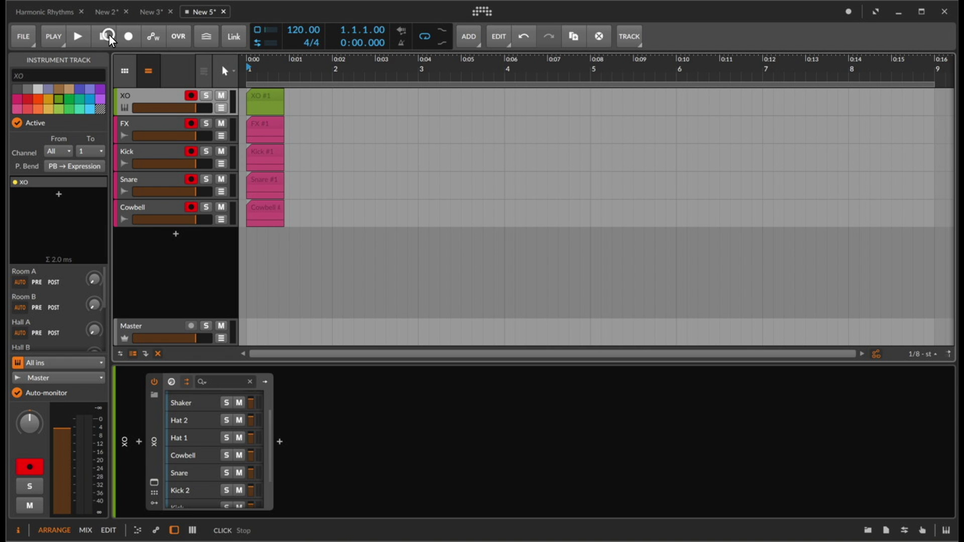
{"action": "left_click", "coordinate": [127, 38]}
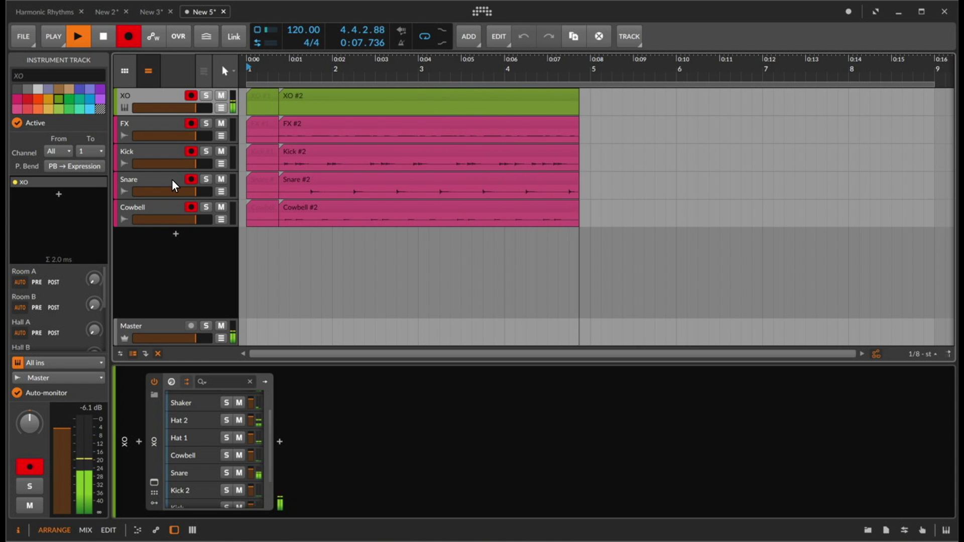
Stop recording, delete the XO track, and split the FX, Kick, Snare and Cowbell takes at bars 3–5
{"action": "key", "text": "space"}
{"action": "key", "text": "BackSpace"}
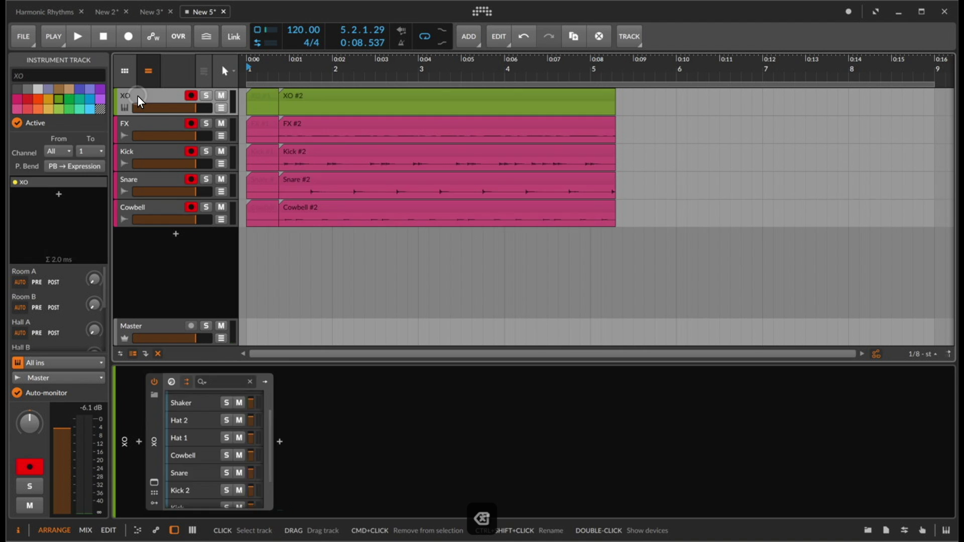
{"action": "key", "text": "super+2"}
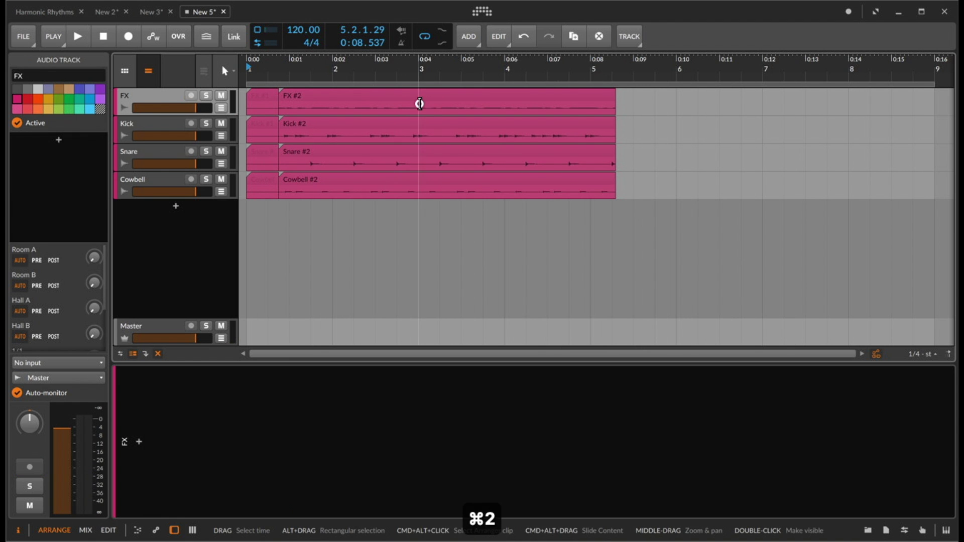
{"action": "left_click_drag", "start_coordinate": [417, 101], "coordinate": [588, 197]}
{"action": "key", "text": "super+e"}
{"action": "key", "text": "space"}
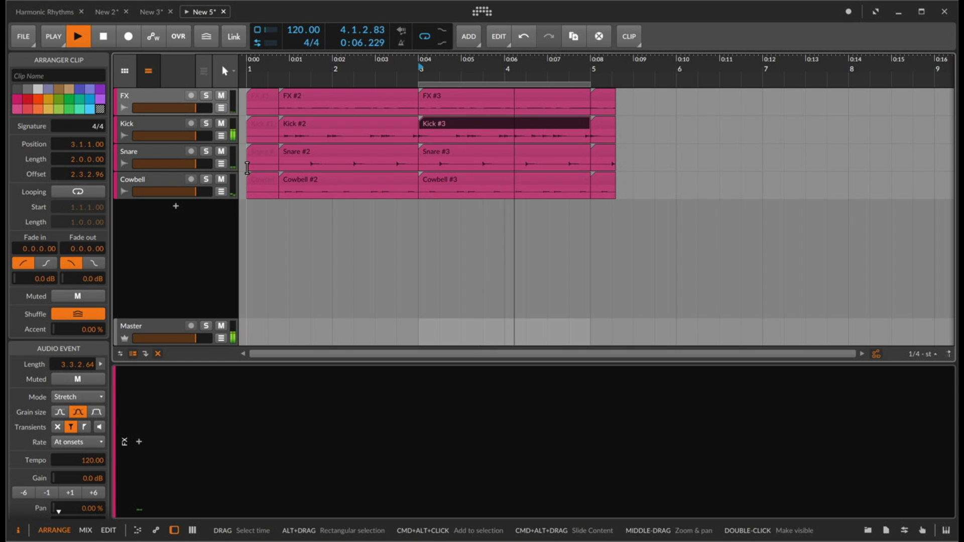
{"action": "key", "text": "space"}
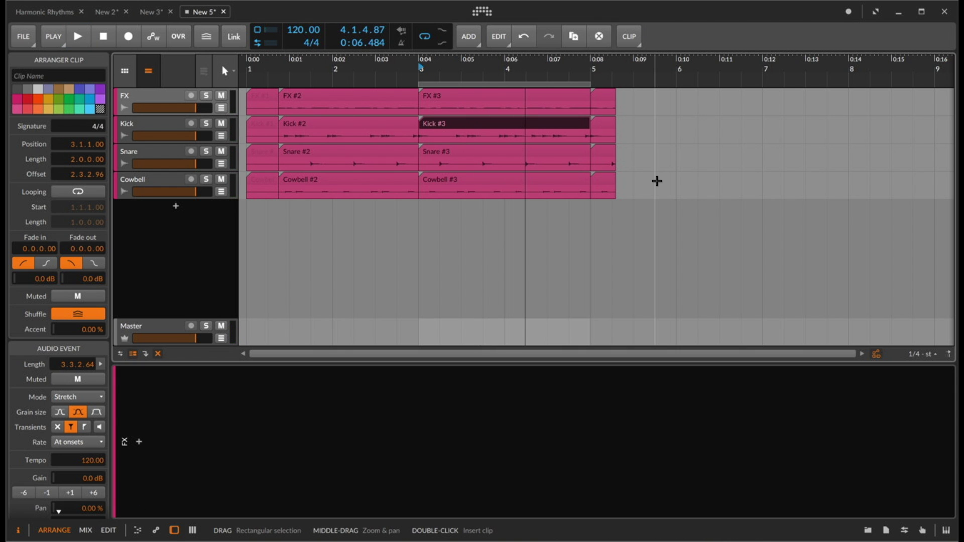